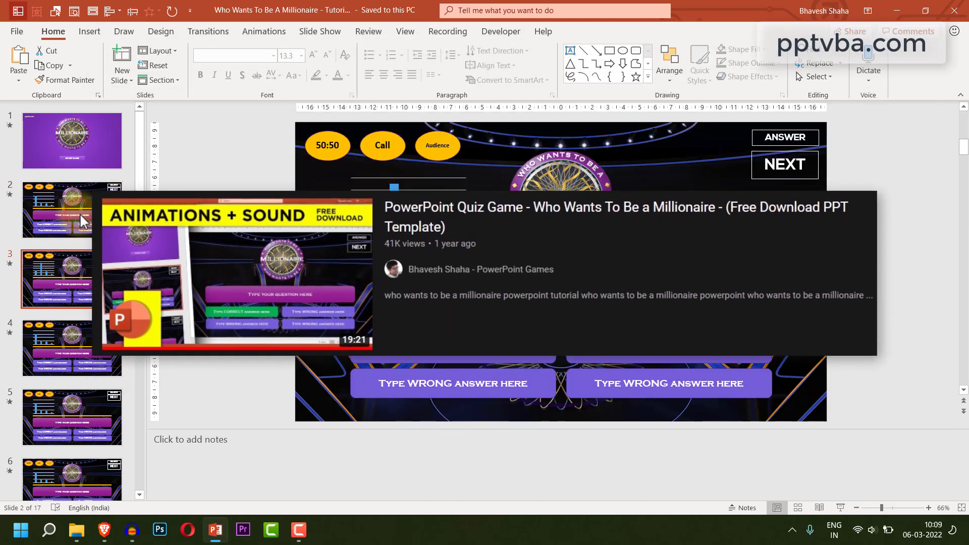
- Browse to slide 2, select the 50:50, Call and Audience ovals, then return to the title slide
key("Home")
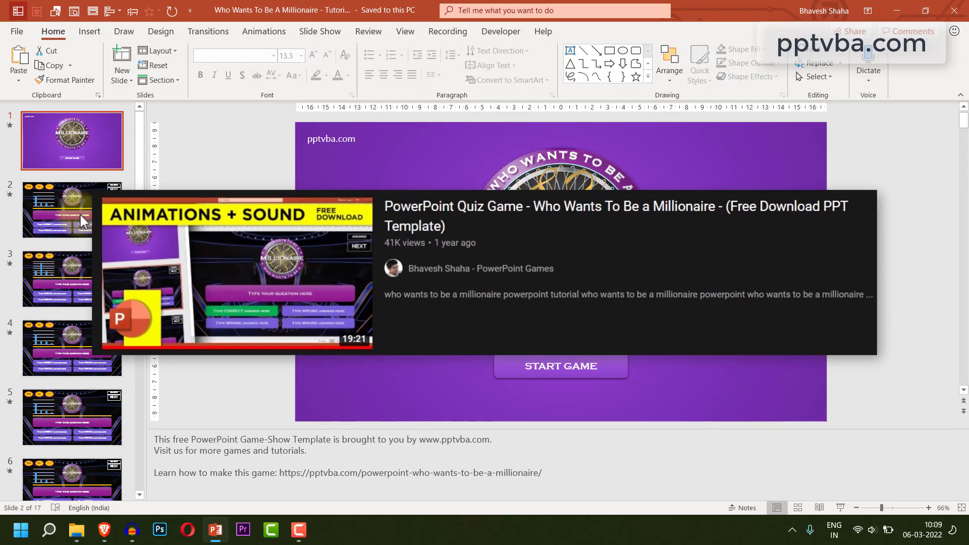
key("Down")
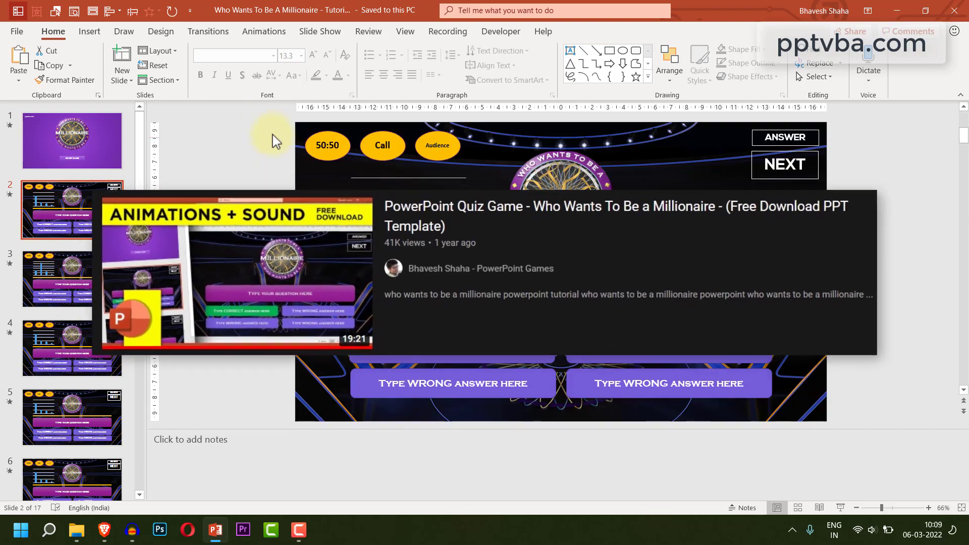
left_click_drag(266, 120, 489, 163)
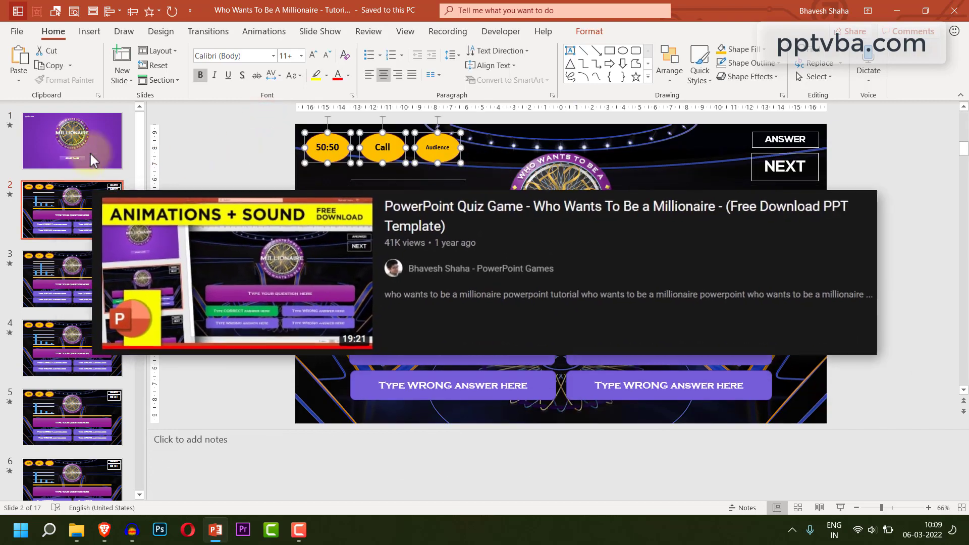
left_click(76, 156)
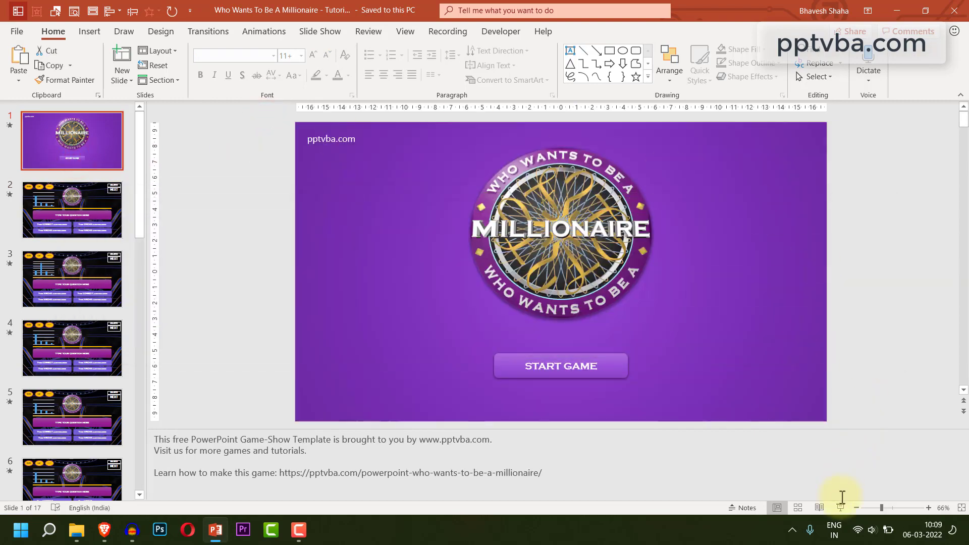
- Run the slideshow, use the Audience poll, reveal the correct answer, go to the next question, then exit
left_click(840, 507)
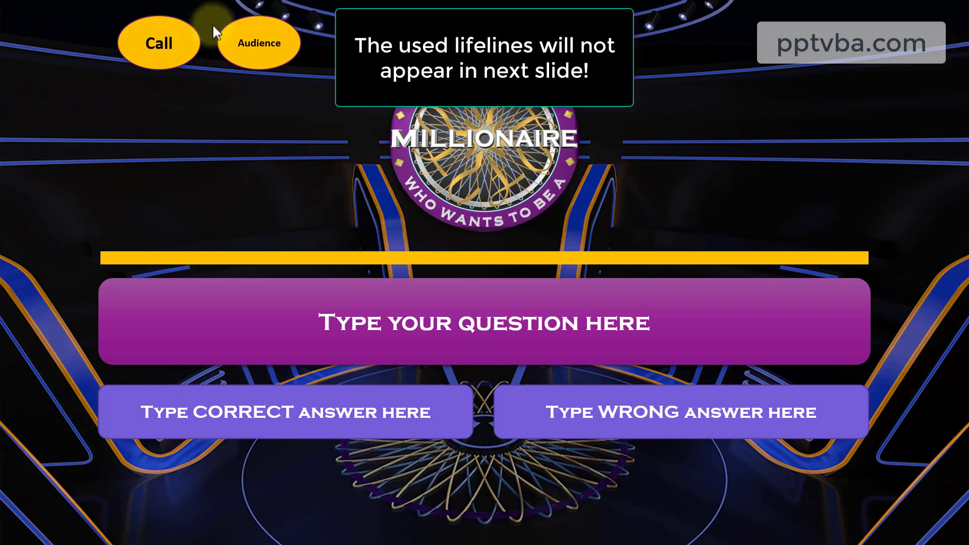
left_click(270, 48)
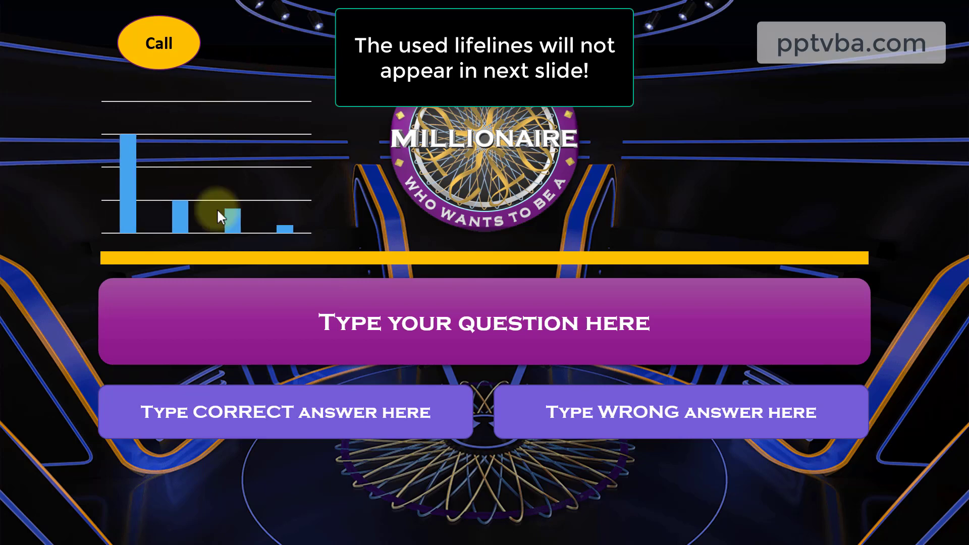
left_click(327, 415)
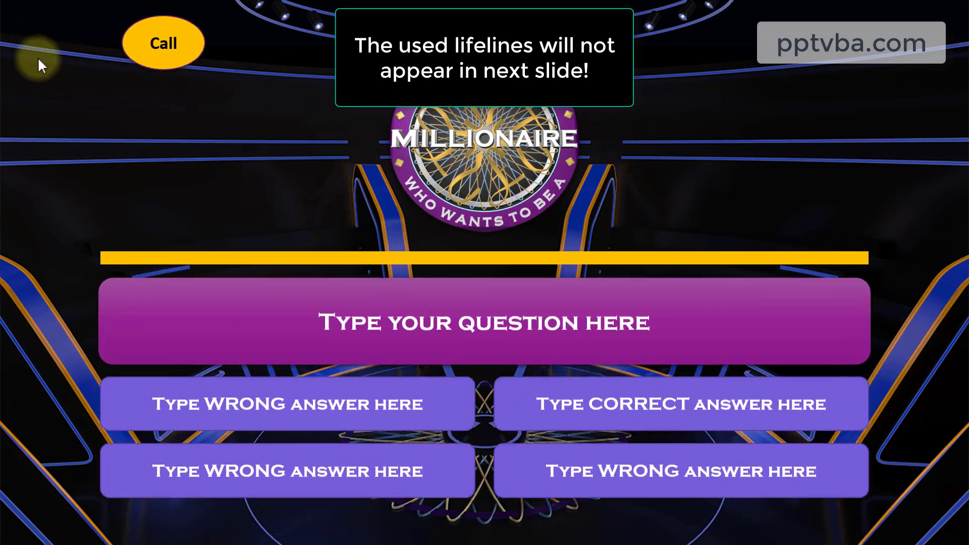
left_click(284, 46)
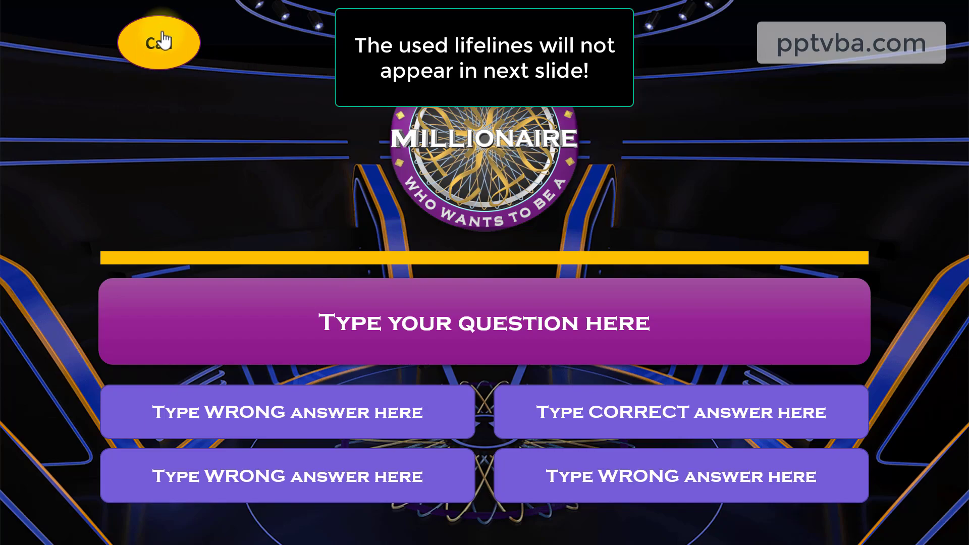
key("Escape")
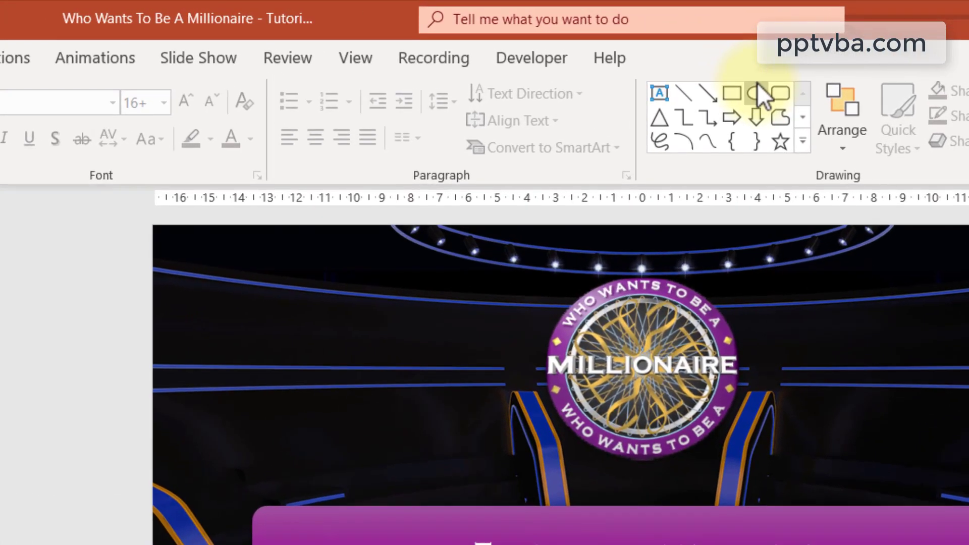
- Draw an oval in the slide's top-left corner labelled 50:50, enlarged to fit on one line
left_click(756, 91)
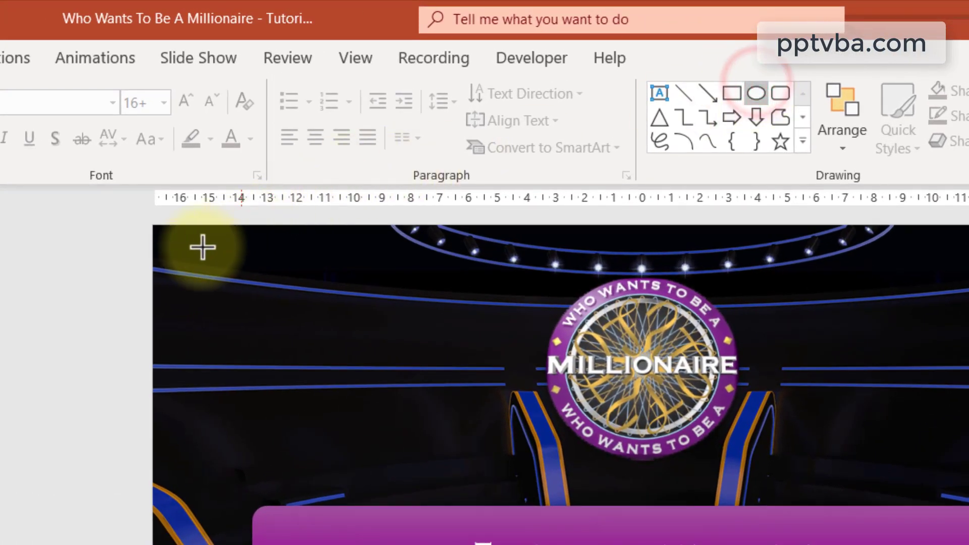
left_click_drag(228, 271, 238, 279)
left_click(212, 258)
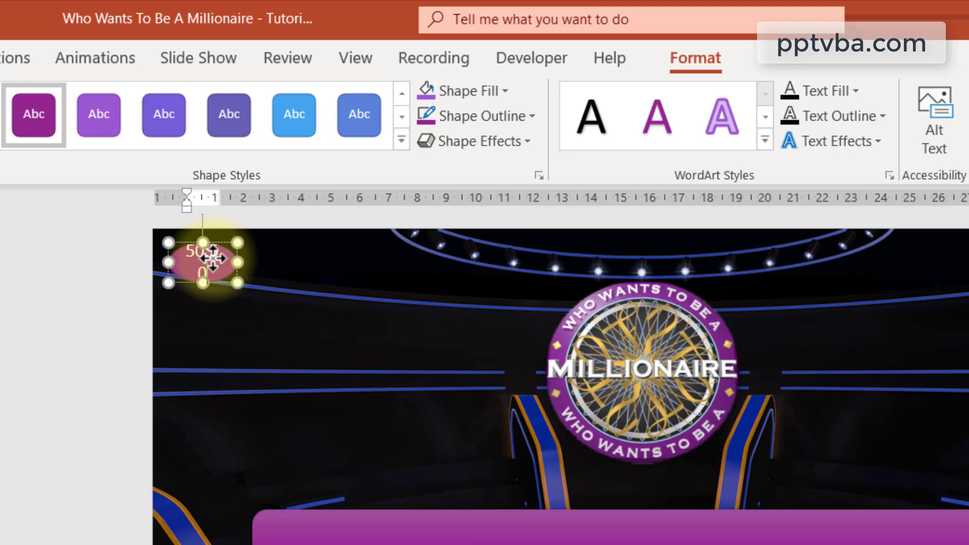
left_click(242, 285)
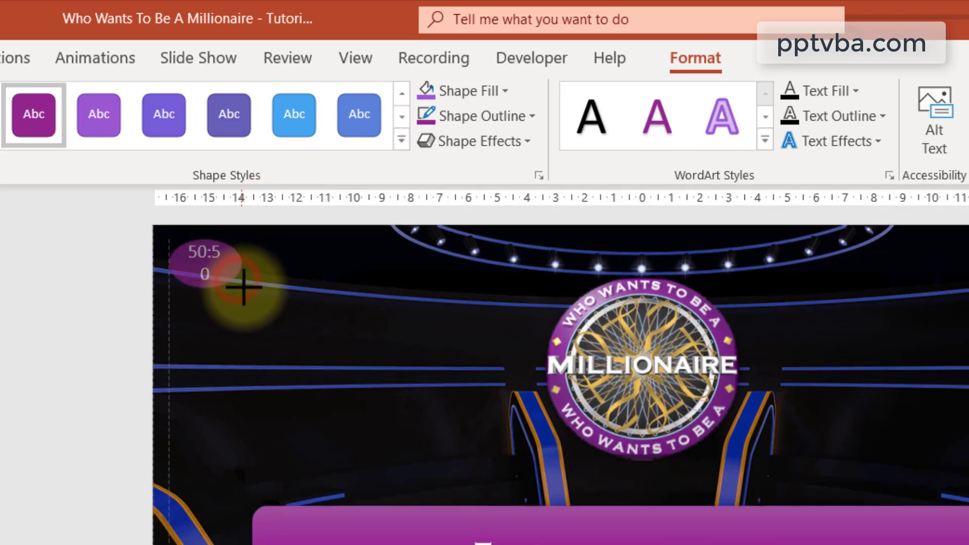
left_click_drag(244, 287, 248, 290)
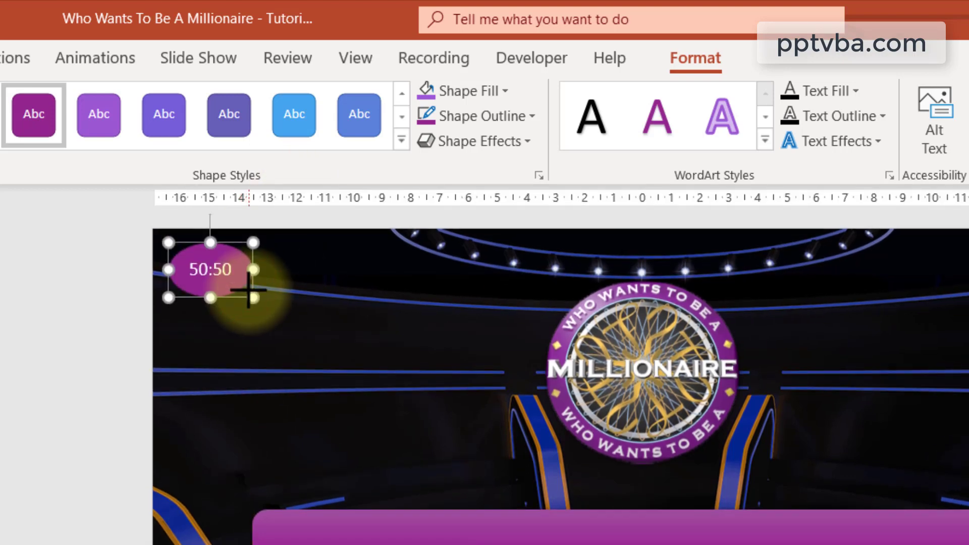
- Make the 50:50 text bold and dark, and fill the oval yellow
key("ctrl+b")
left_click(485, 143)
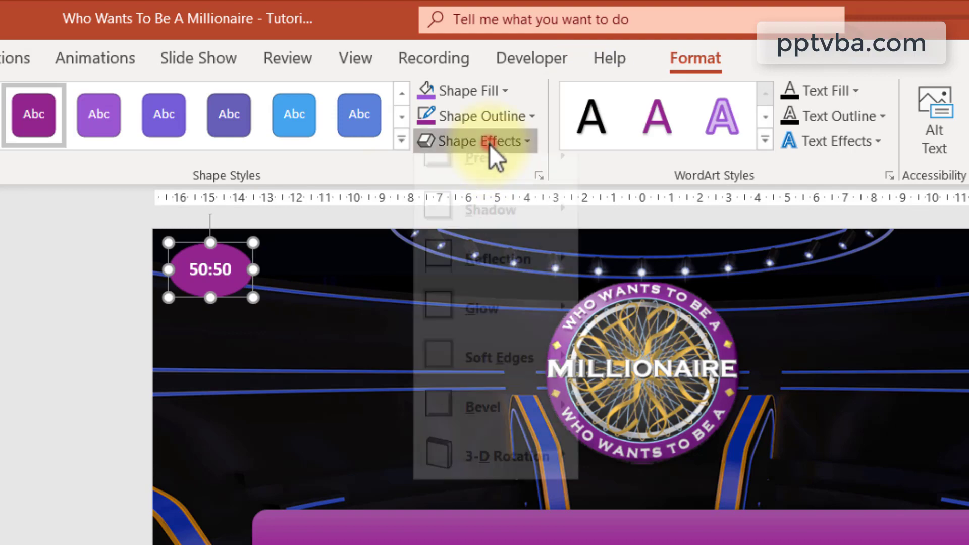
left_click(472, 91)
left_click(465, 262)
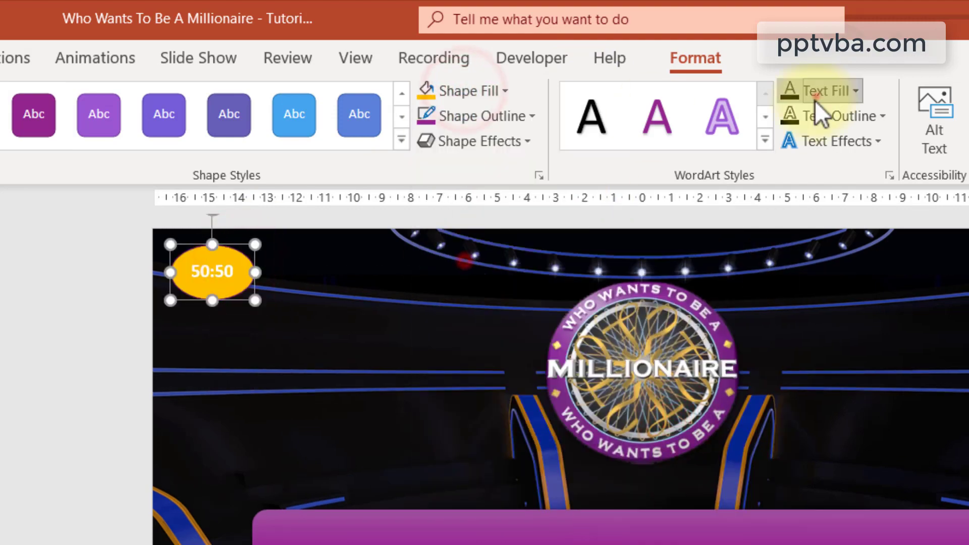
left_click(815, 92)
left_click(173, 351)
double_click(235, 273)
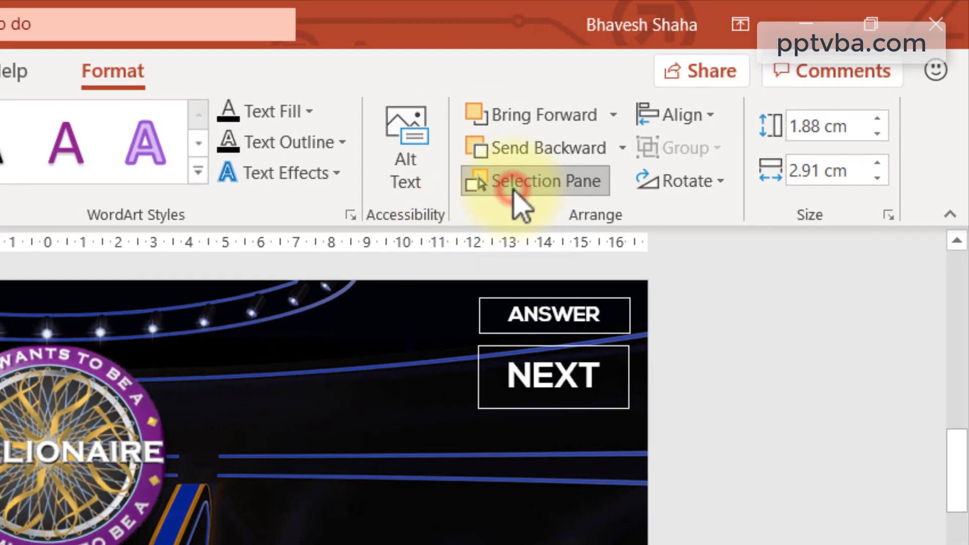
- Rename Oval 1 to LL5050 in the Selection Pane
left_click(885, 158)
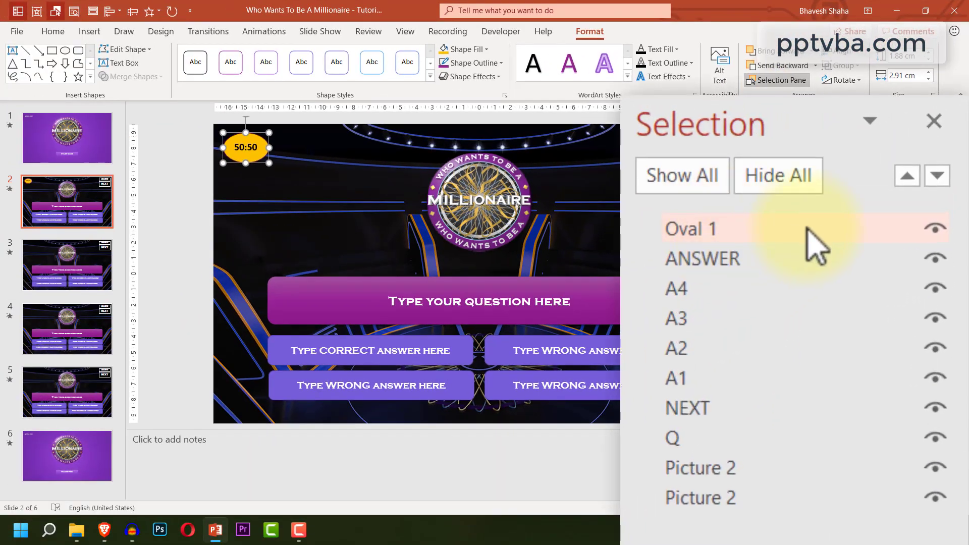
double_click(707, 230)
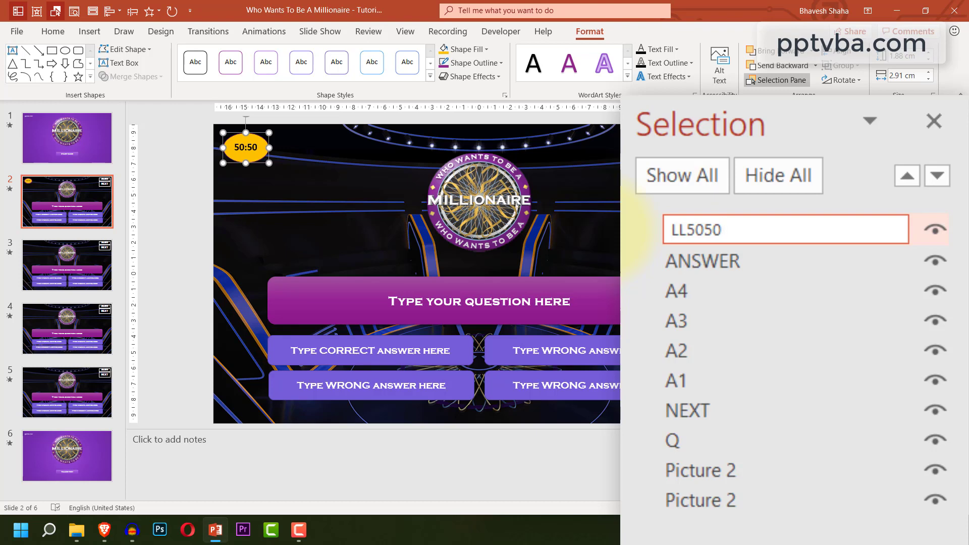
key("Return")
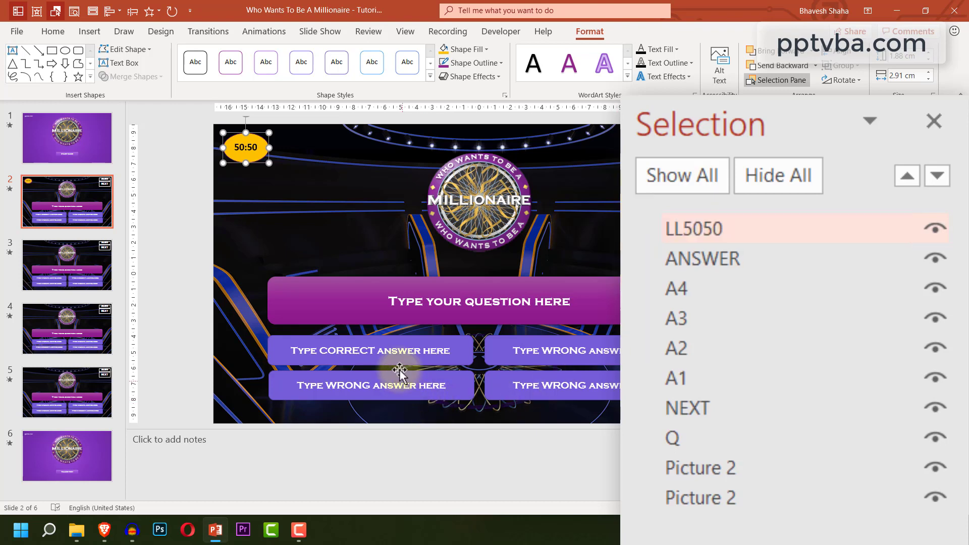
- Check the object names of answer boxes A2, A3 and A4 and the LL5050 oval
left_click(400, 393)
left_click(574, 390)
left_click(571, 349)
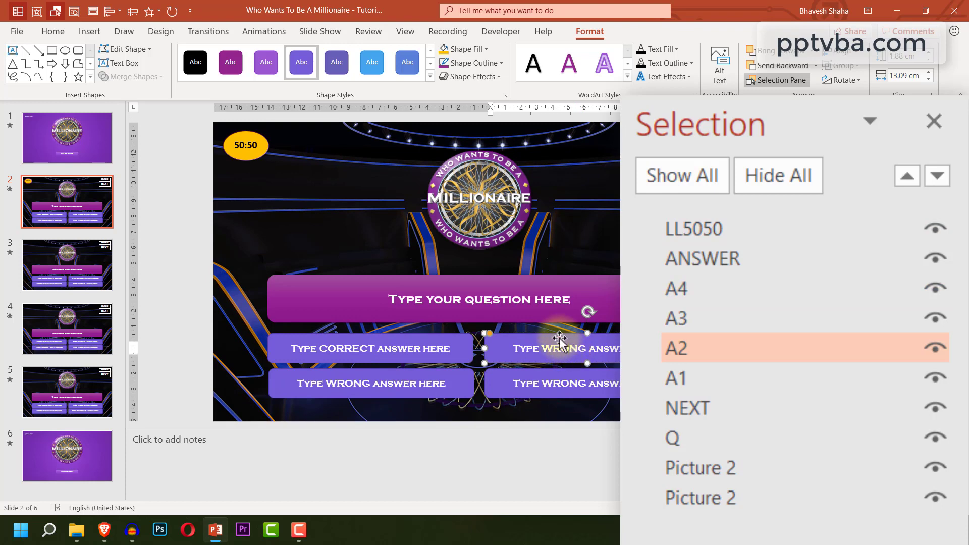
left_click(560, 338)
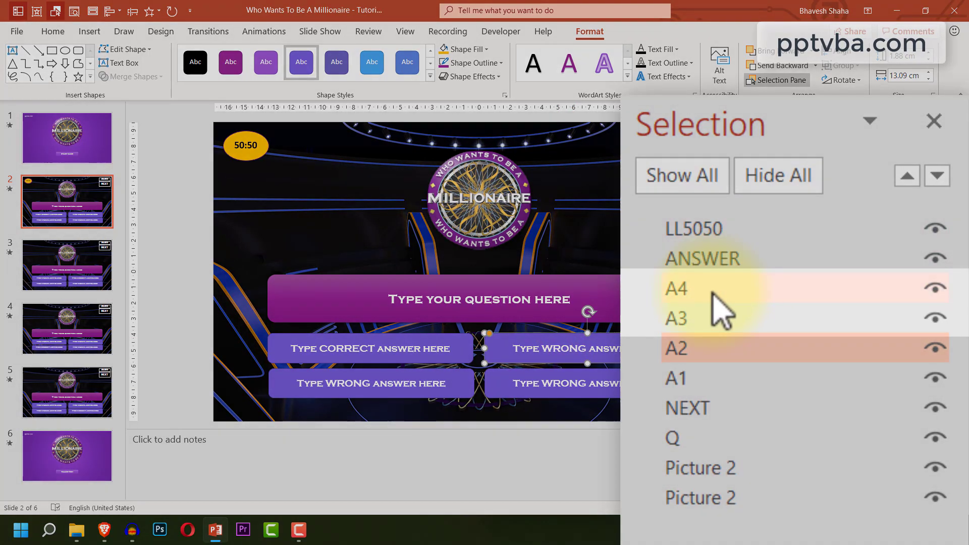
left_click(709, 293)
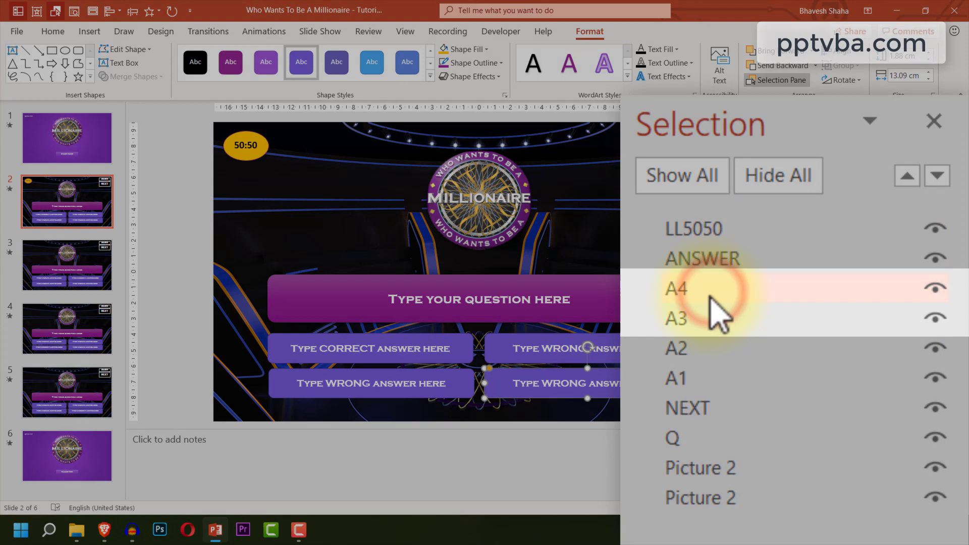
left_click(708, 323)
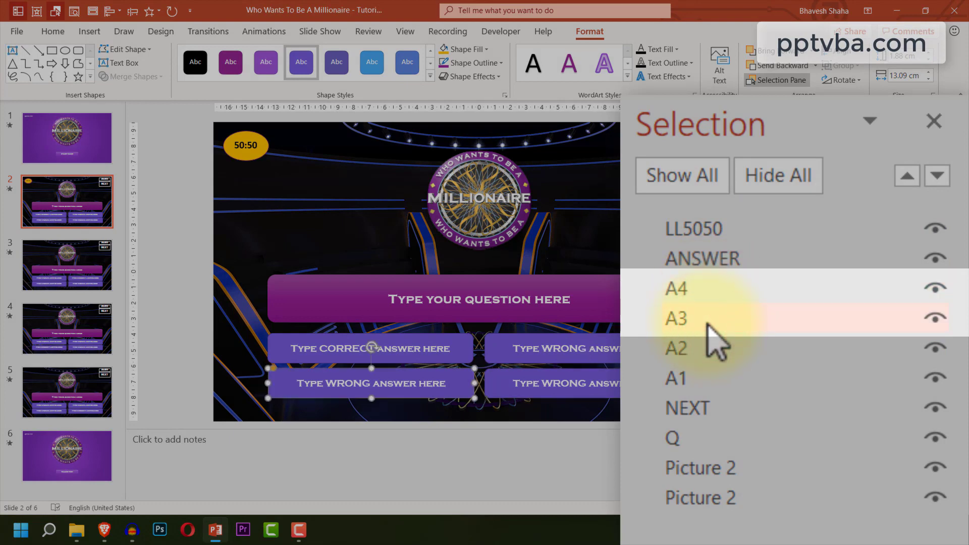
left_click(707, 290)
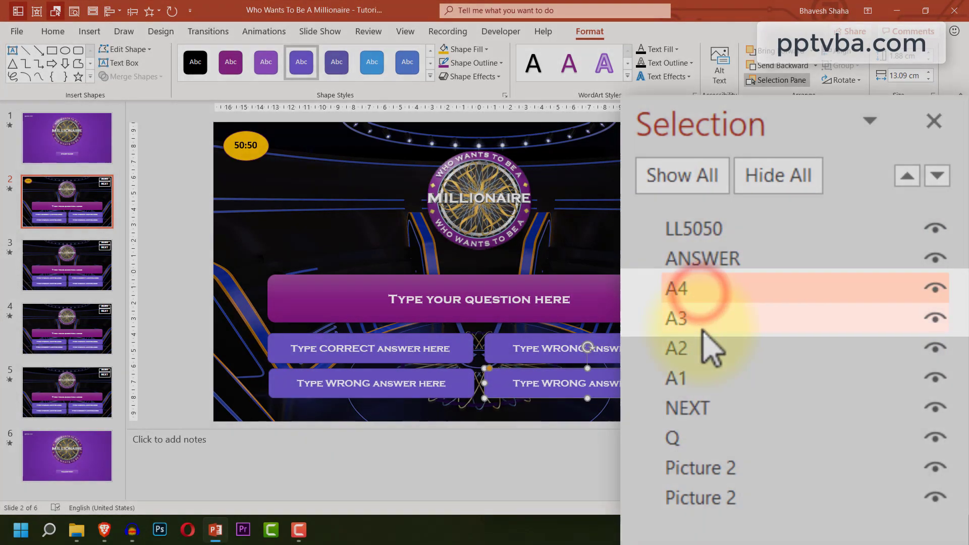
left_click(263, 147)
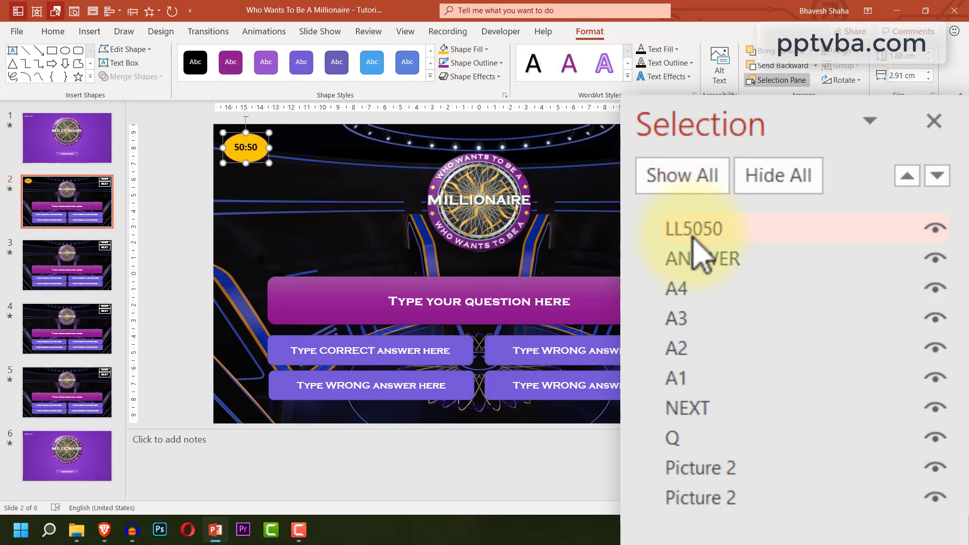
- Add a Fly Out exit animation to the bottom-right answer box A4
left_click(715, 292)
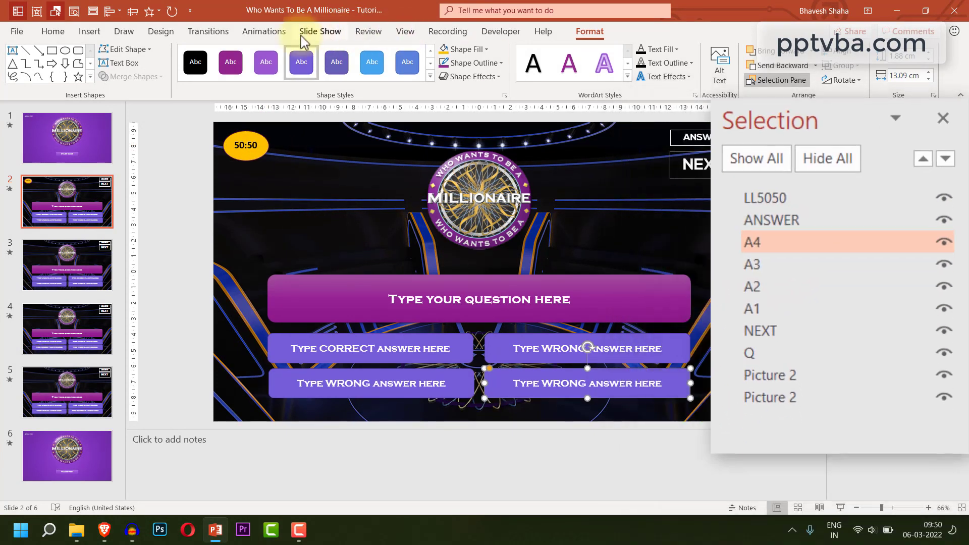
left_click(262, 32)
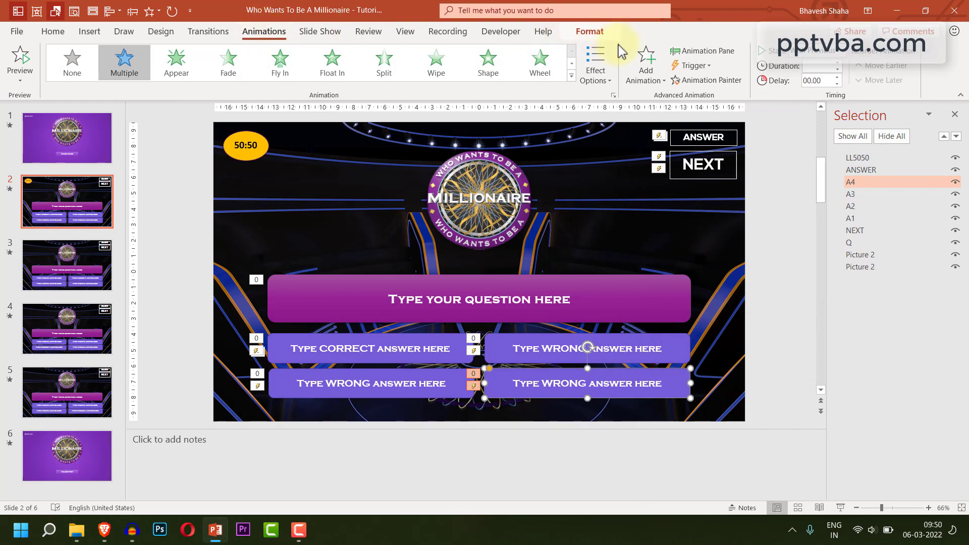
left_click(641, 59)
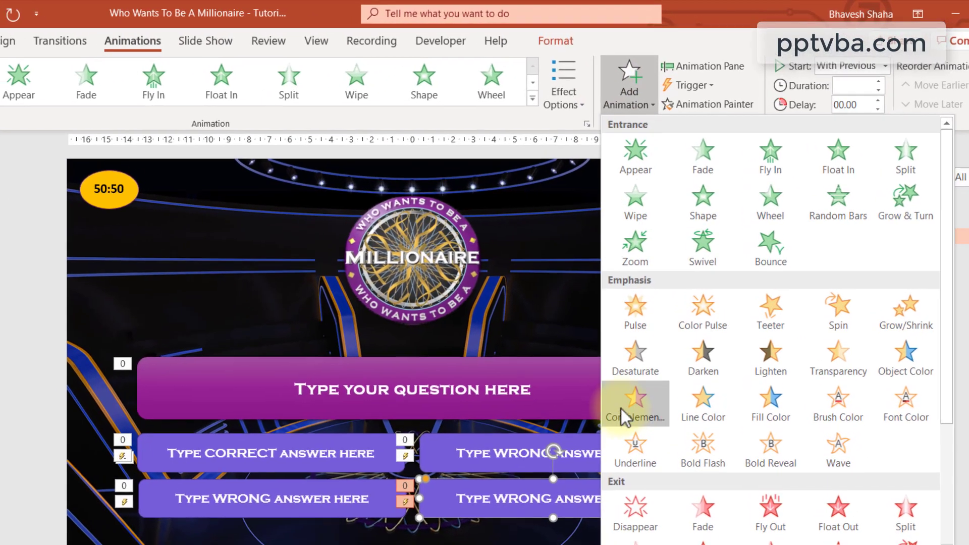
scroll(633, 329, "down", 3)
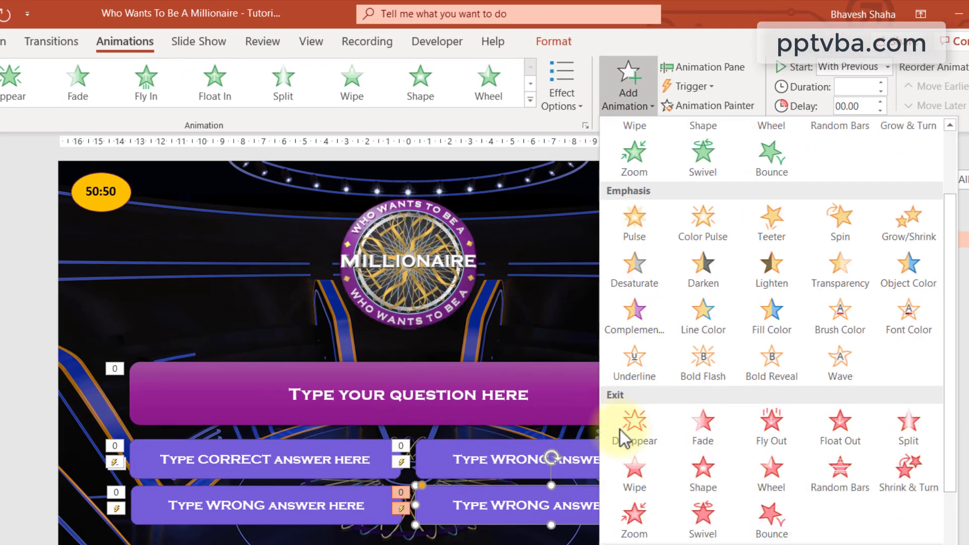
left_click(760, 420)
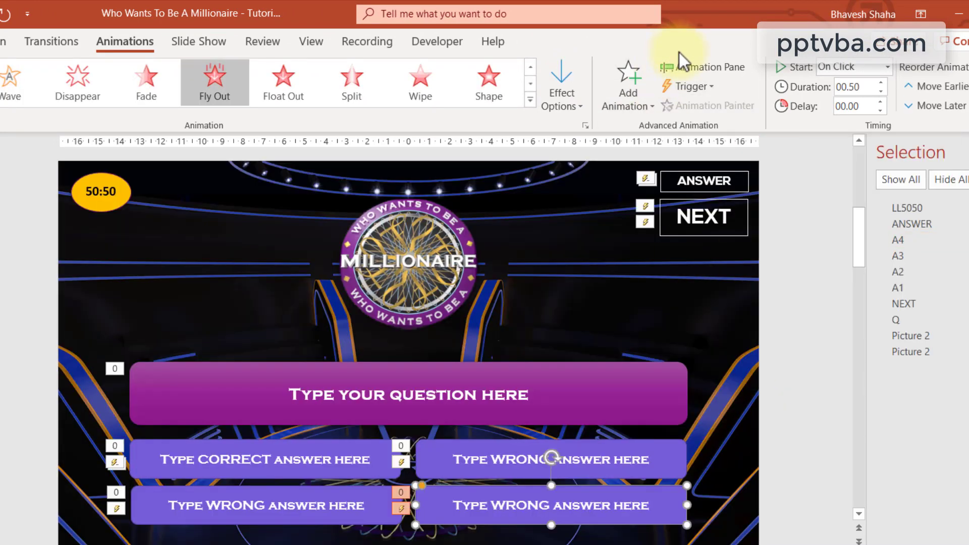
- Set A4's Fly Out exit to trigger On Click of LL5050
left_click(685, 71)
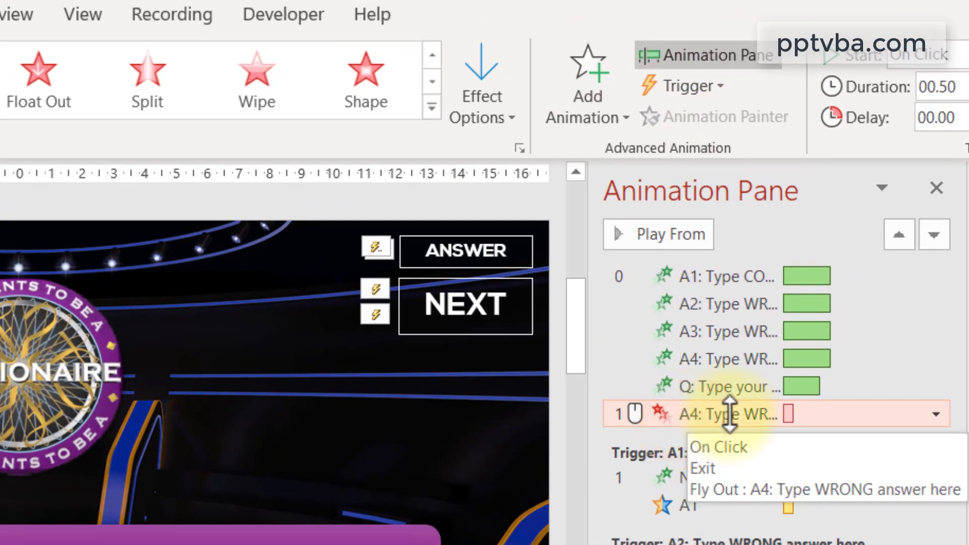
left_click(663, 97)
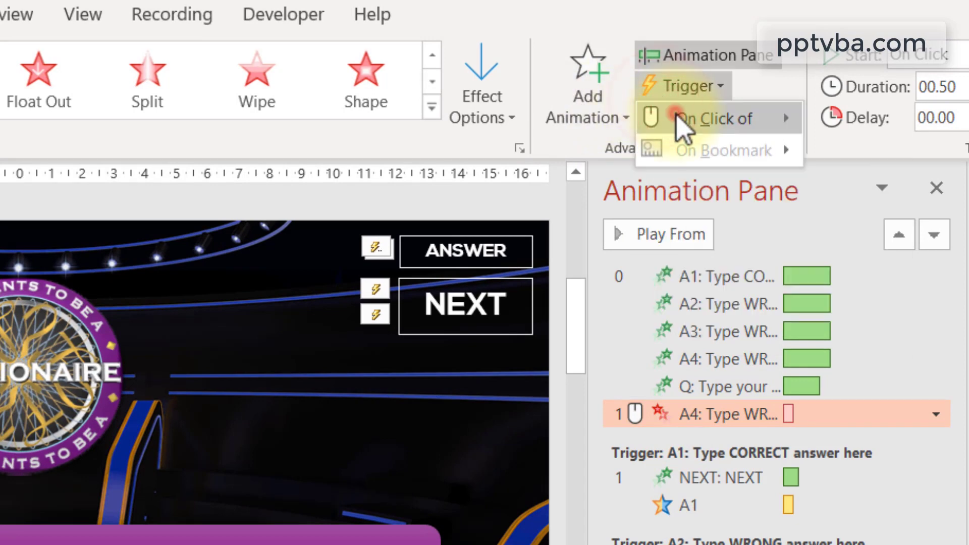
mouse_move(710, 125)
left_click(887, 390)
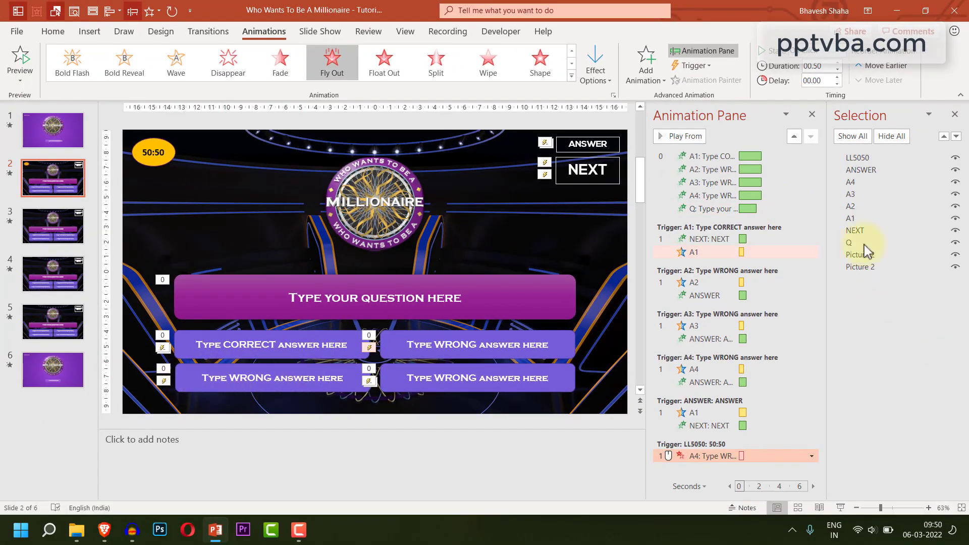
- Give A3 a Fly Out exit under the LL5050 trigger, set to Start With Previous
left_click(852, 195)
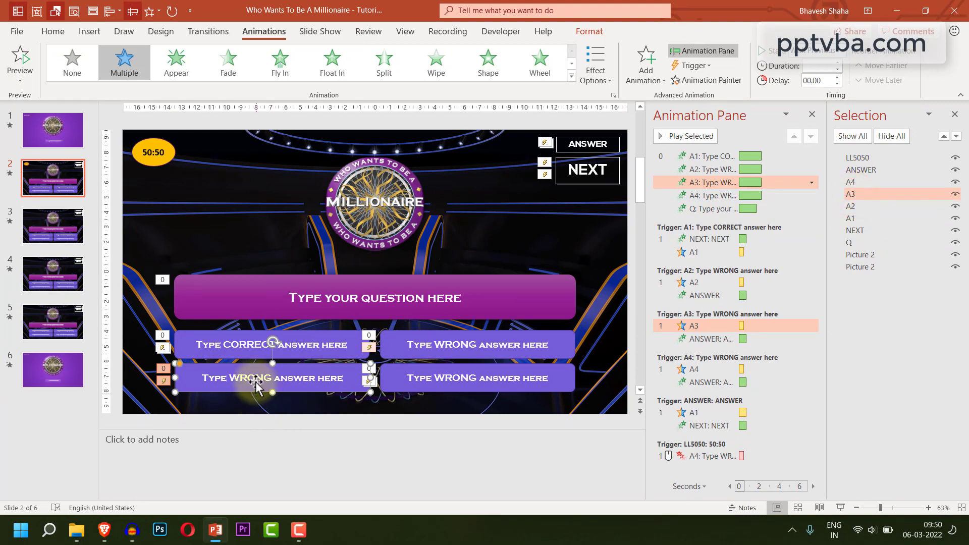
left_click(645, 65)
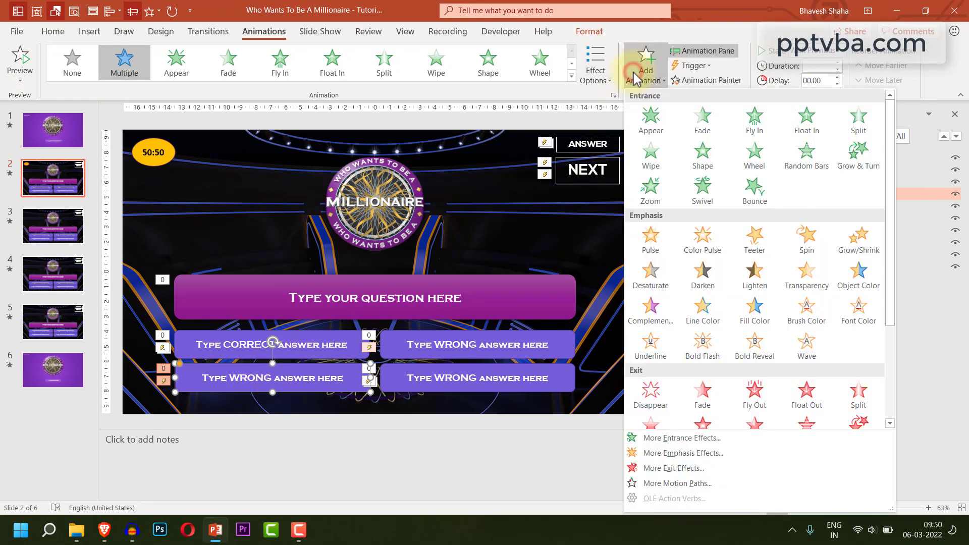
left_click(753, 395)
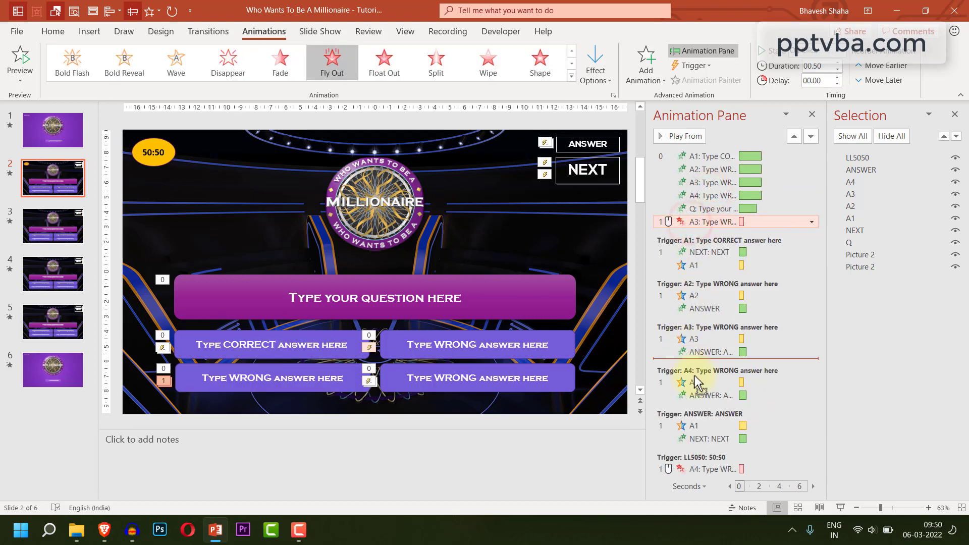
left_click_drag(712, 474, 712, 477)
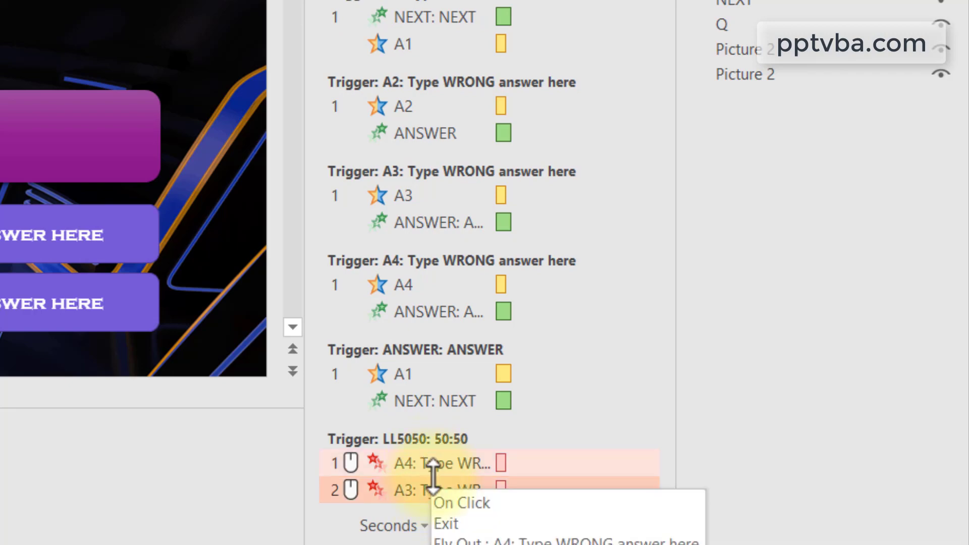
right_click(433, 477)
left_click(495, 317)
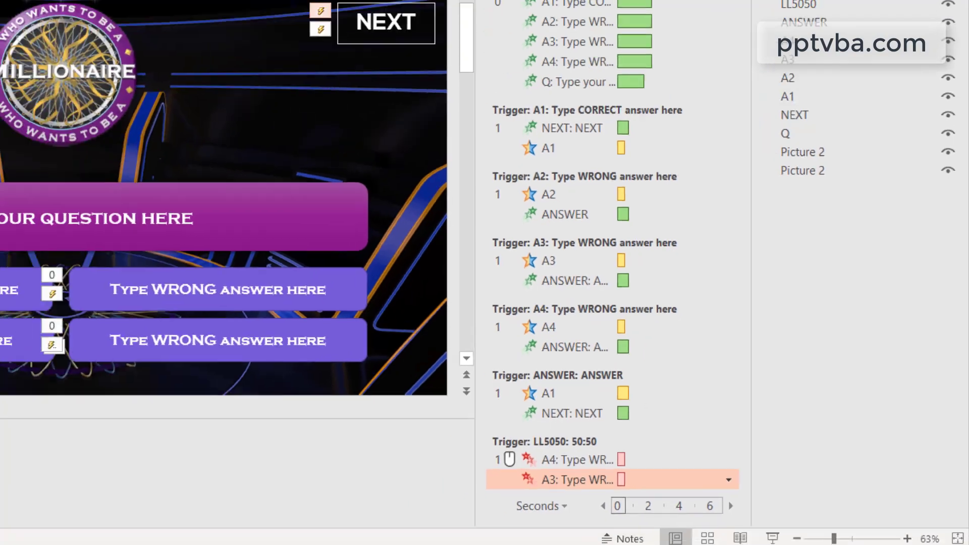
left_click(488, 126)
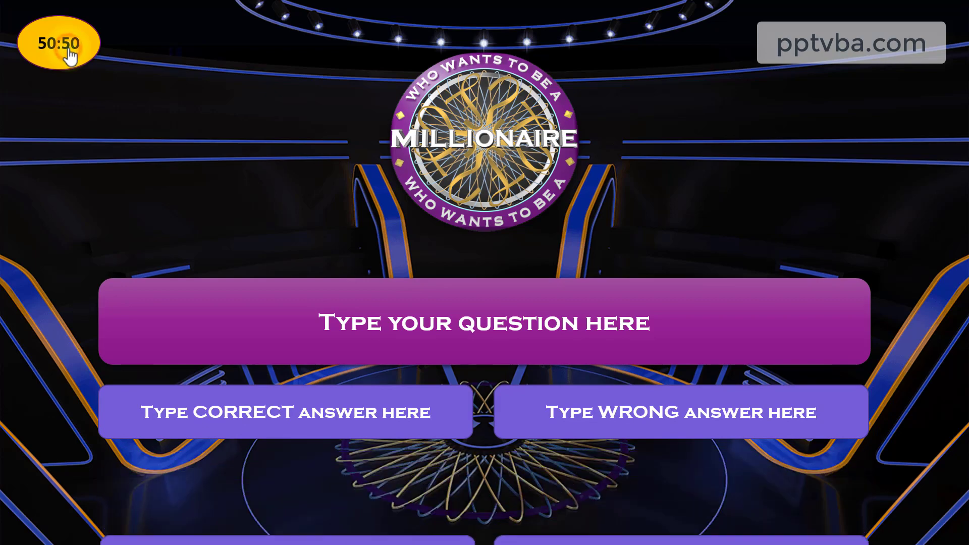
- End the slide show, delete slides 3 to 5, and reselect the 50:50 oval on slide 2
key("Escape")
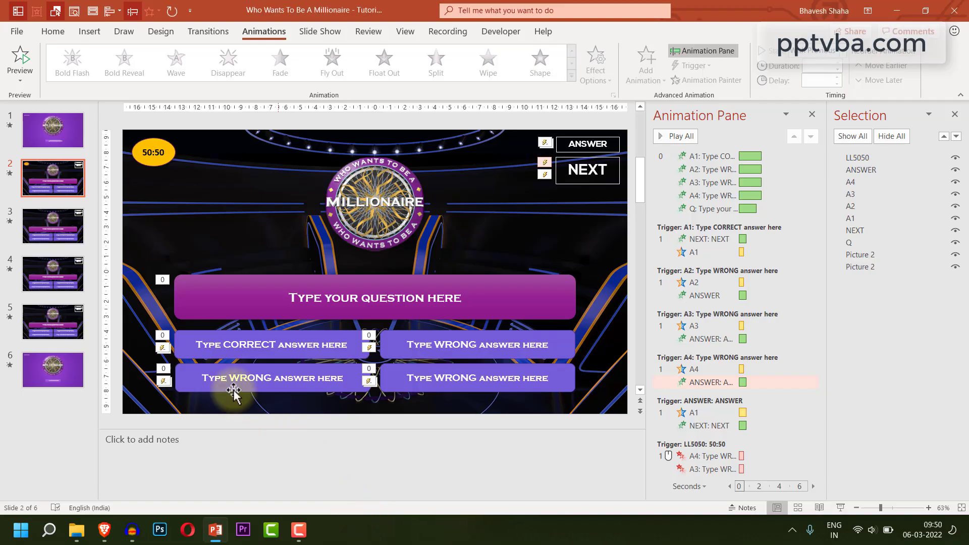
left_click(164, 158)
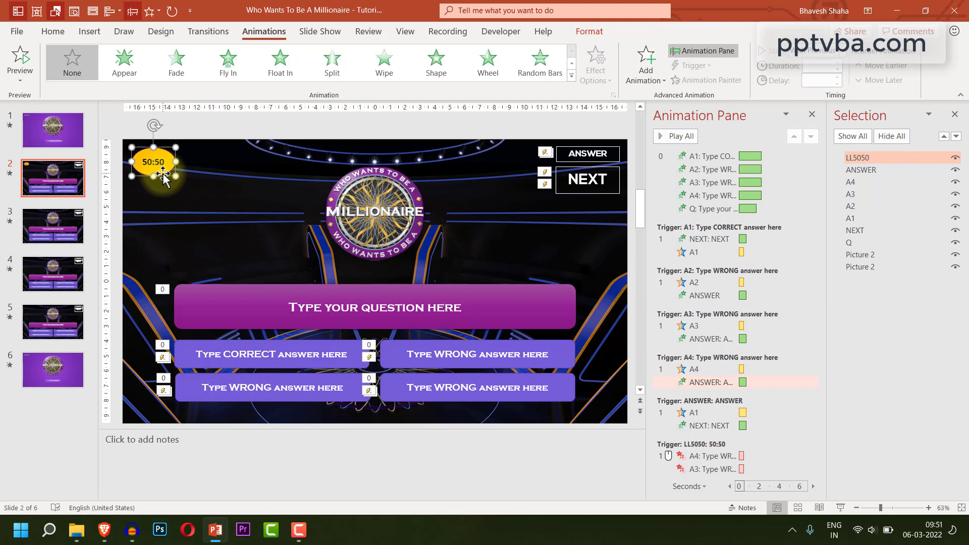
left_click(42, 230)
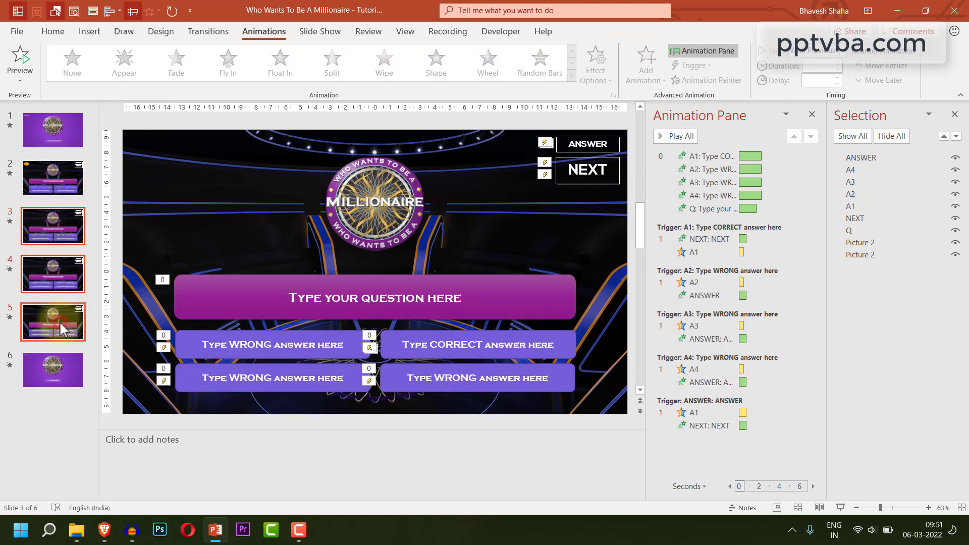
key("Delete")
left_click(81, 191)
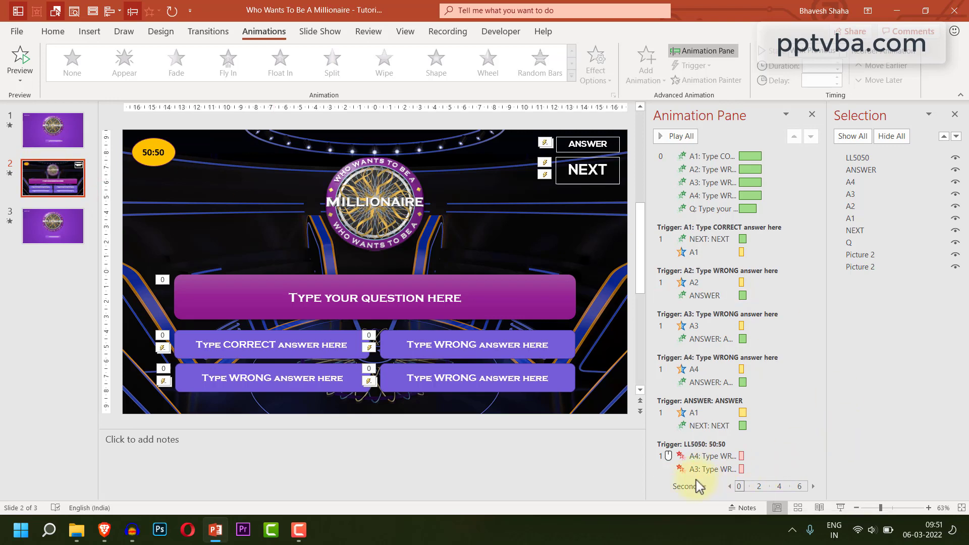
left_click(167, 152)
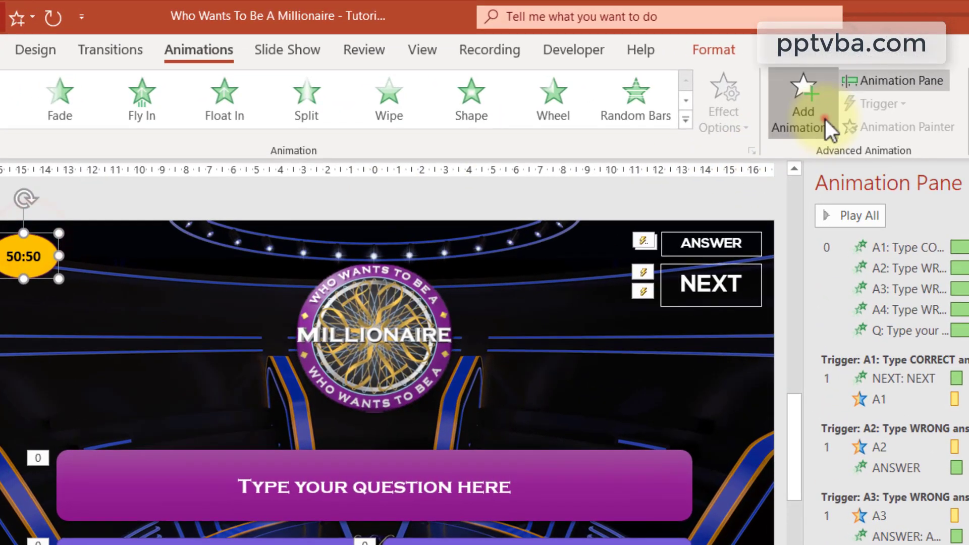
- Give the 50:50 oval a Fly In from Left entrance, With Previous, lasting 1.75 seconds
left_click(825, 119)
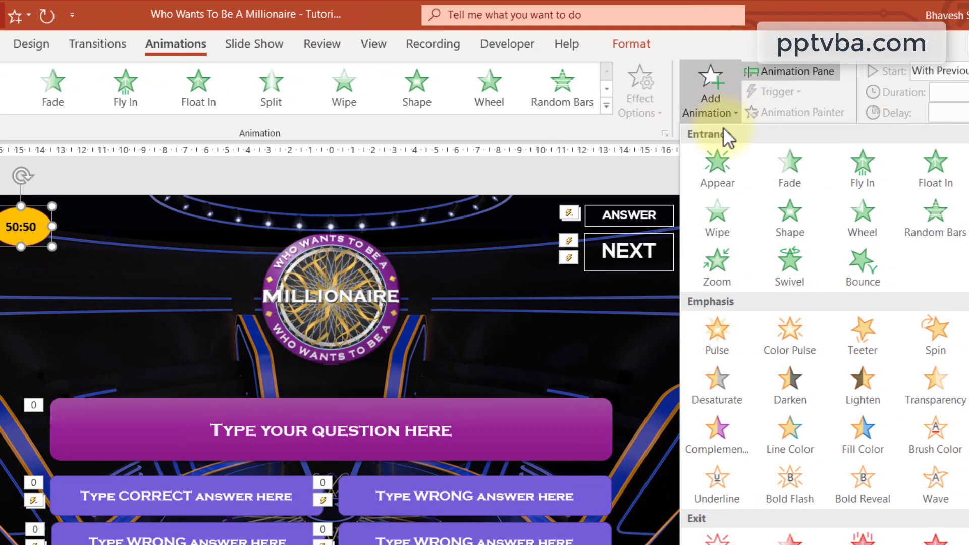
left_click(871, 177)
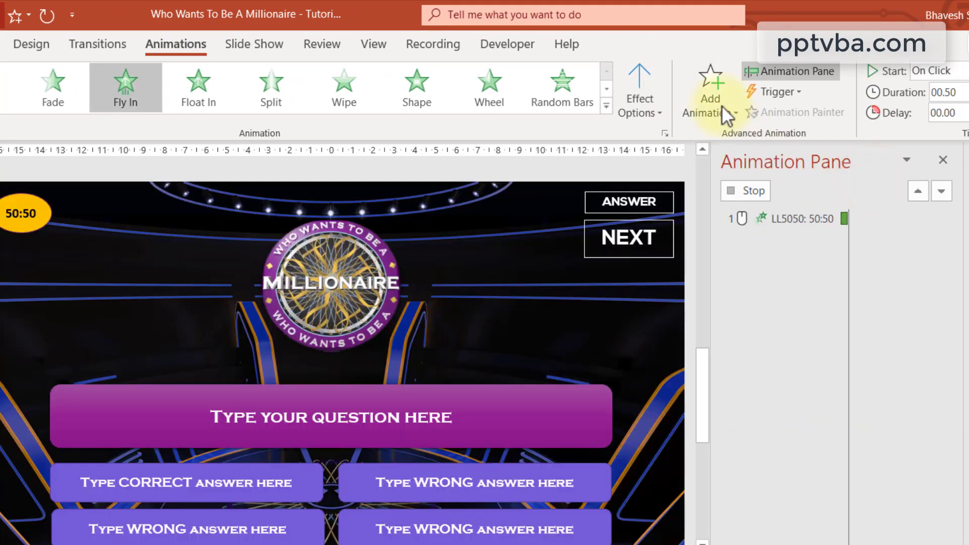
left_click(644, 85)
left_click(670, 237)
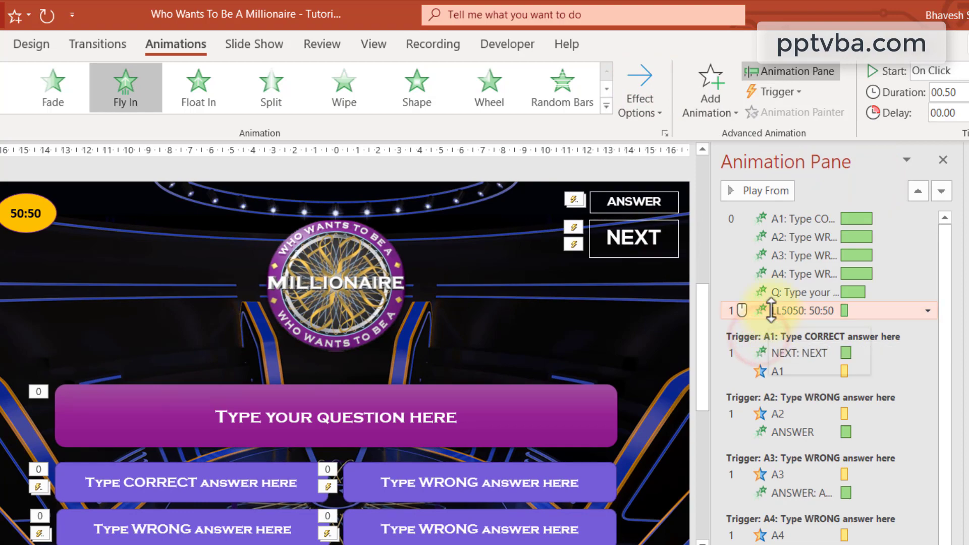
right_click(771, 309)
left_click(831, 350)
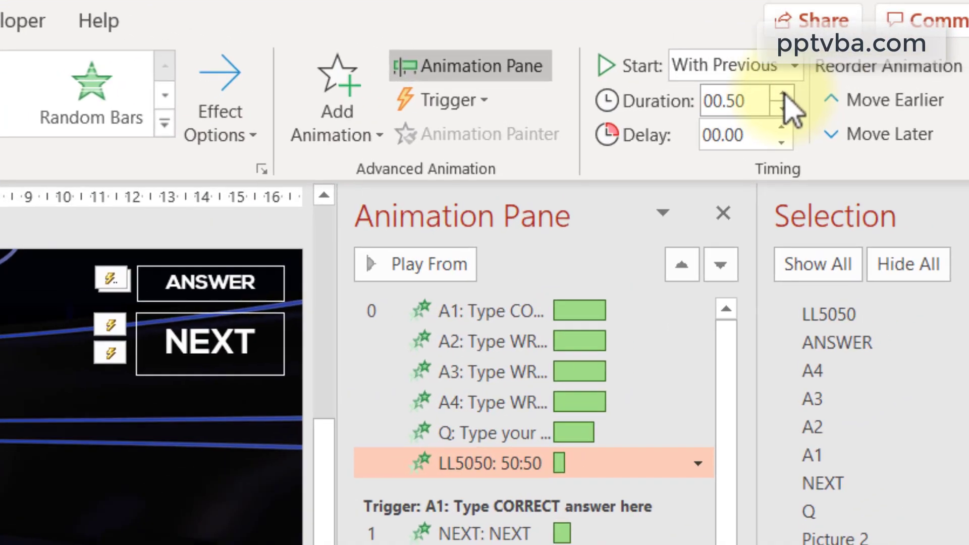
left_click(954, 88)
left_click(955, 88)
left_click(954, 88)
left_click(954, 87)
left_click(954, 88)
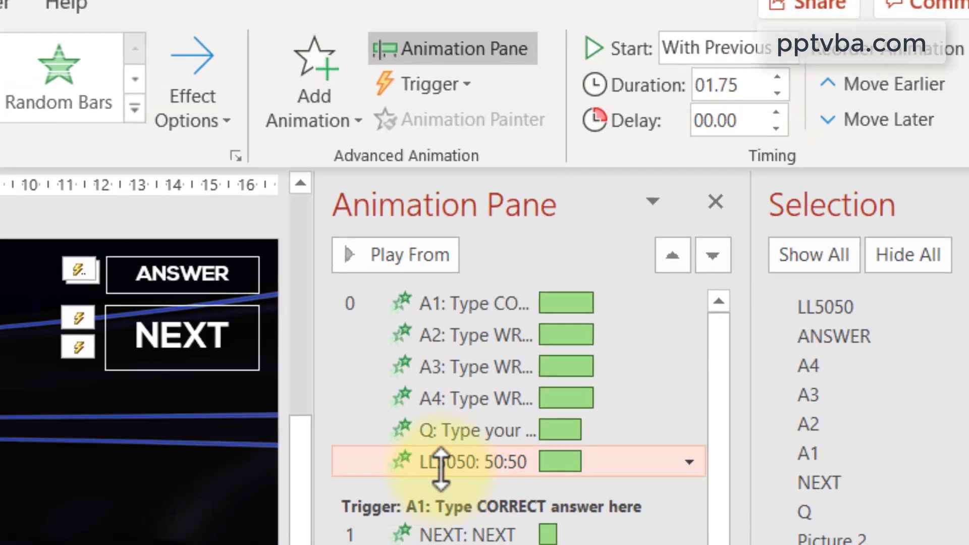
- Add a 0.86-second bounce end to the 50:50 Fly In effect
left_click(660, 489)
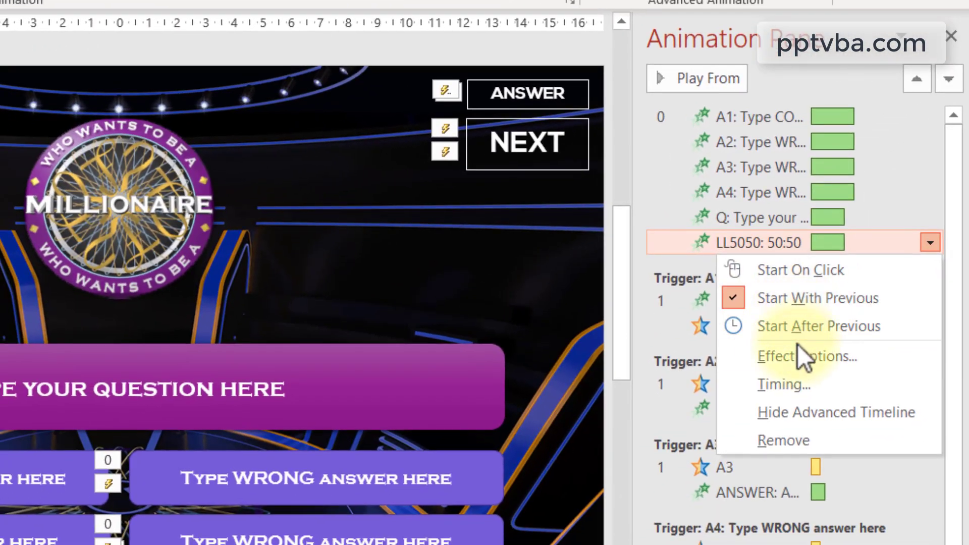
left_click(798, 356)
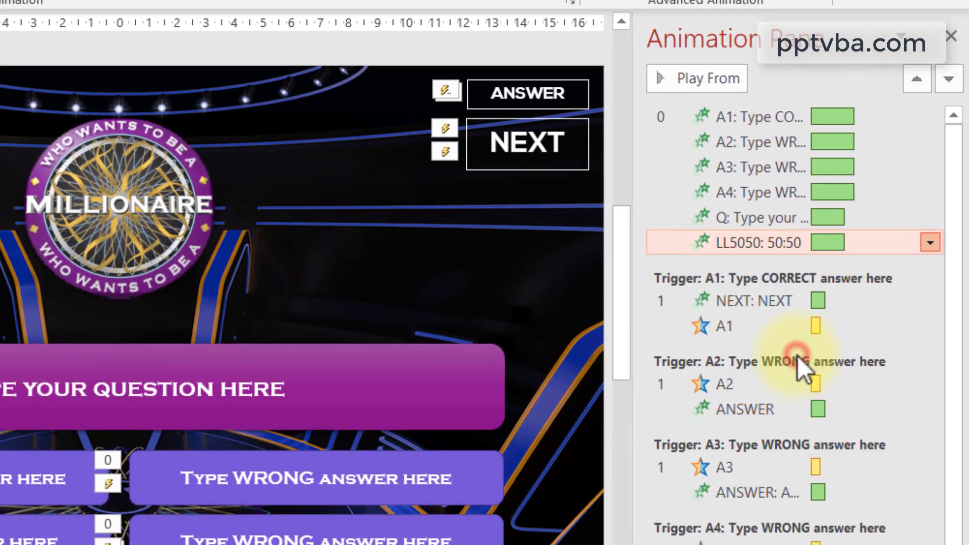
left_click_drag(265, 300, 297, 300)
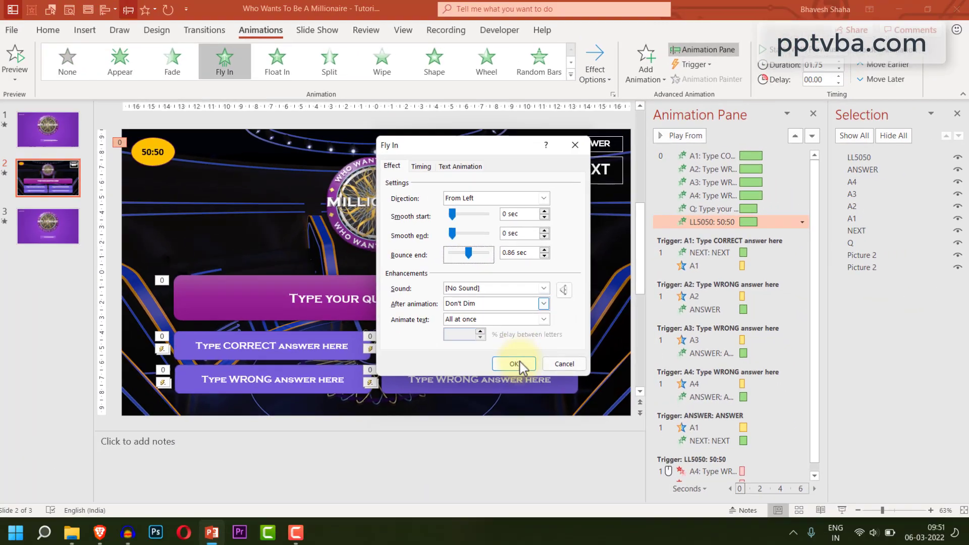
left_click(514, 364)
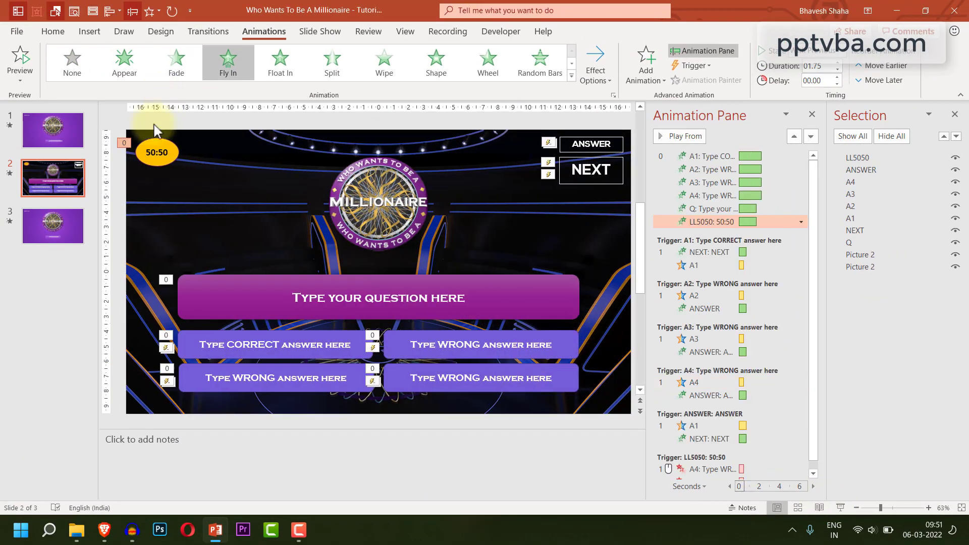
- Copy the 50:50 oval straight to its right and change the copy's text to Call
left_click(163, 152)
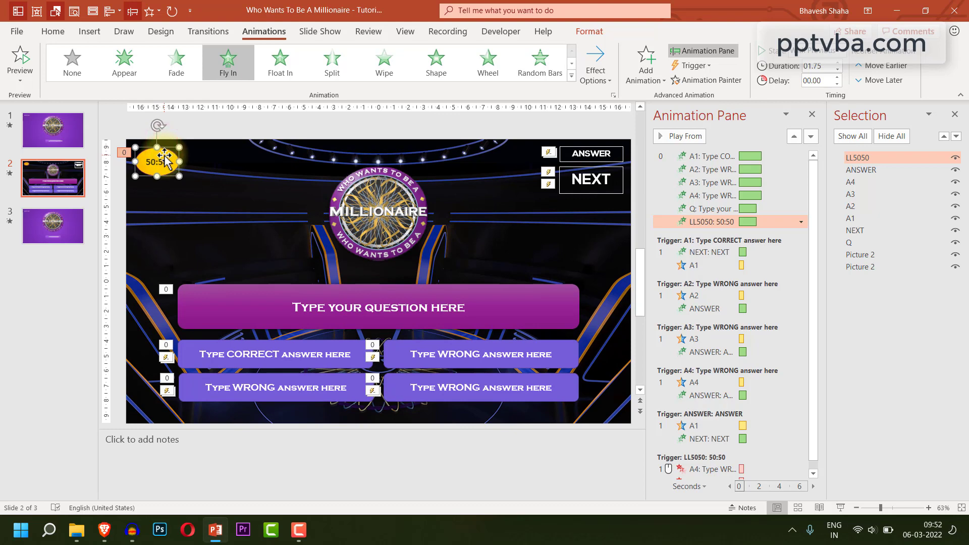
key("ctrl+shift")
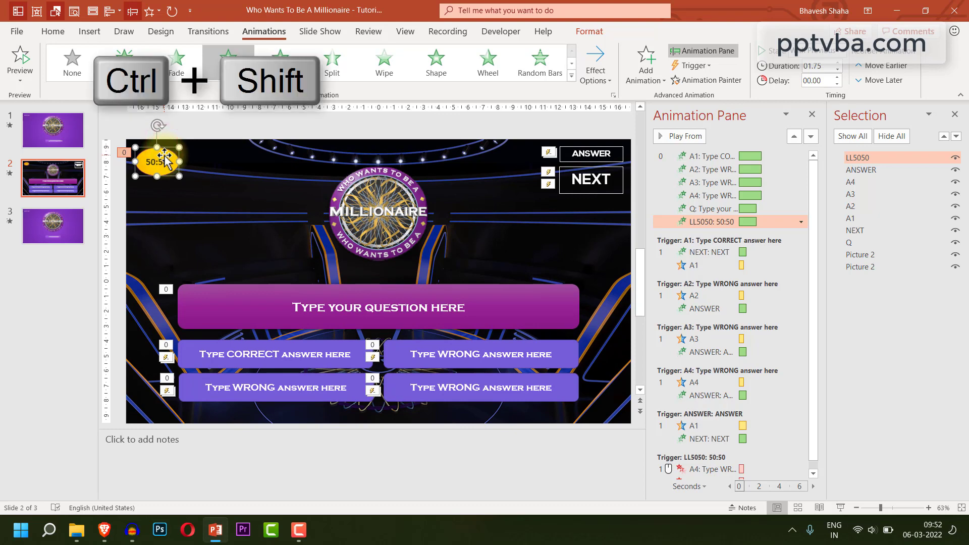
left_click_drag(163, 161, 212, 161)
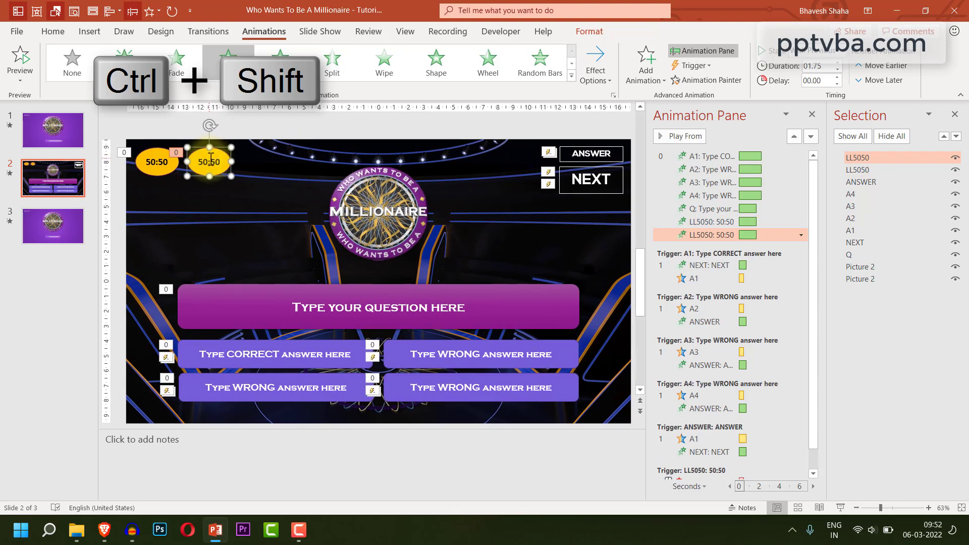
left_click(211, 160)
double_click(210, 162)
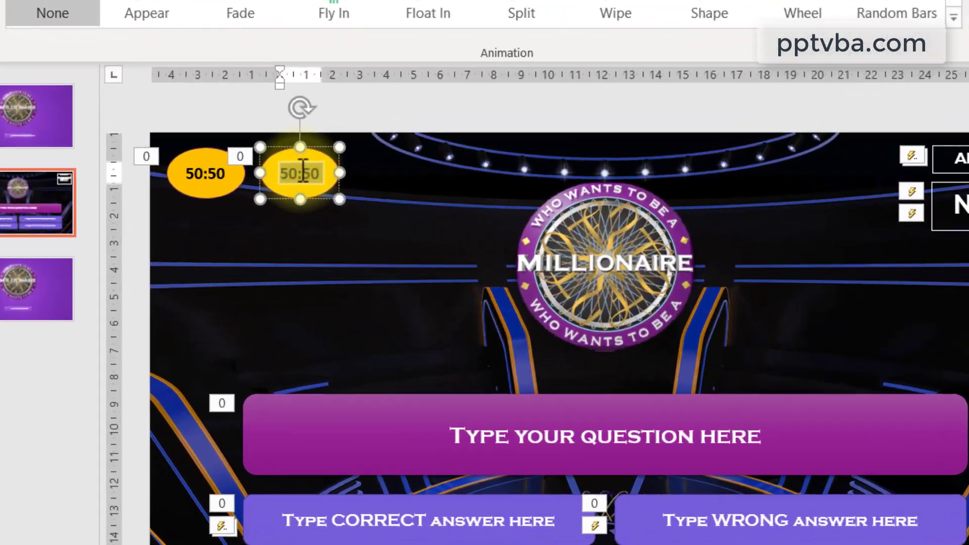
type("Call")
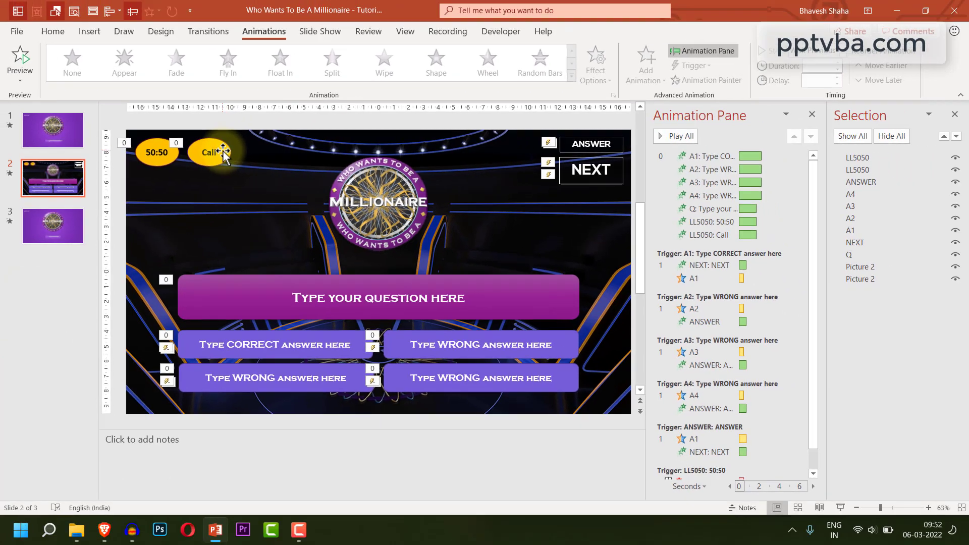
key("Escape")
key("Escape")
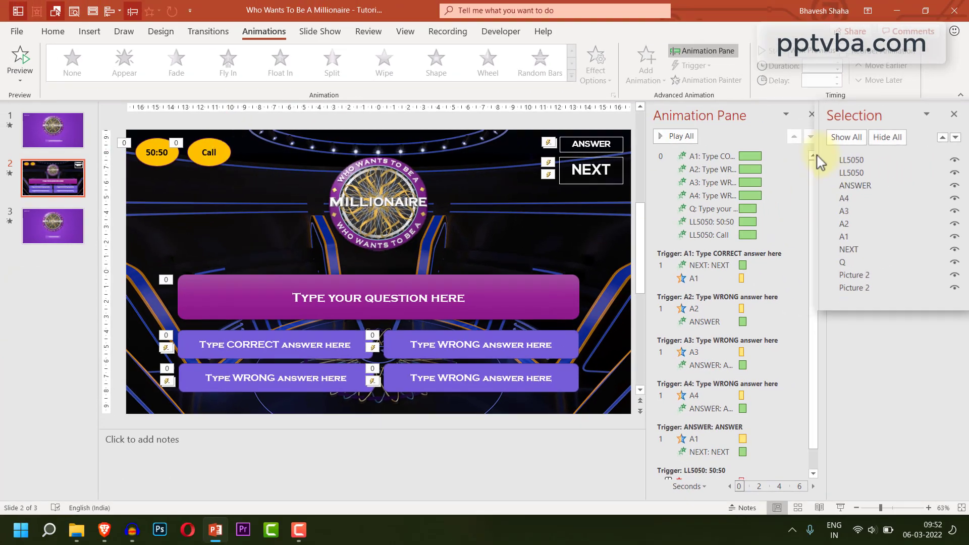
- Rename the copied oval to LLCall in the Selection Pane
left_click(823, 161)
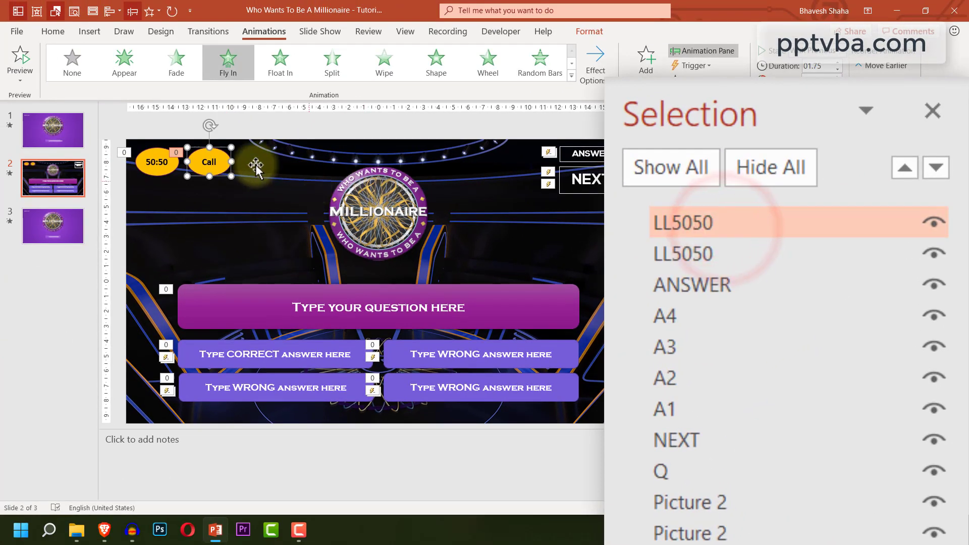
left_click(702, 223)
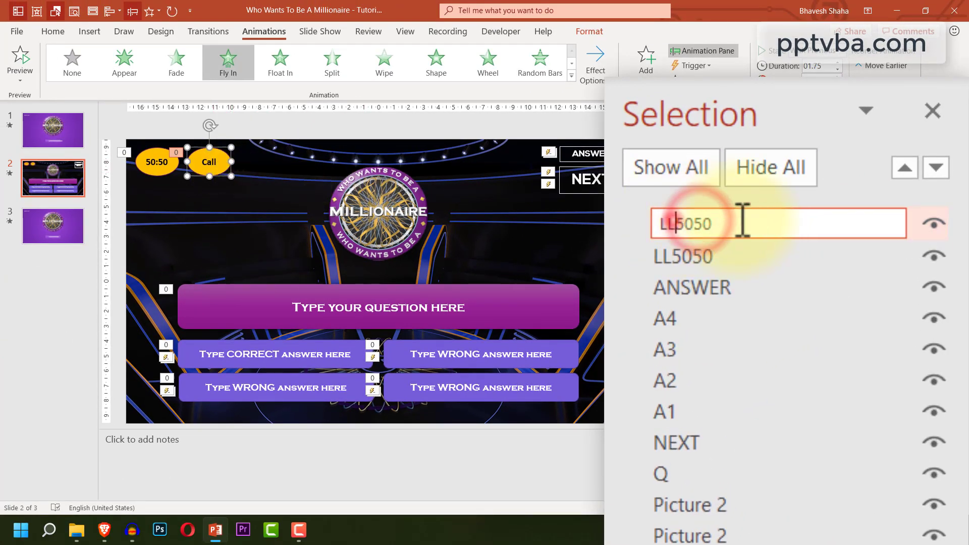
left_click_drag(742, 219, 798, 216)
type("Call")
key("Return")
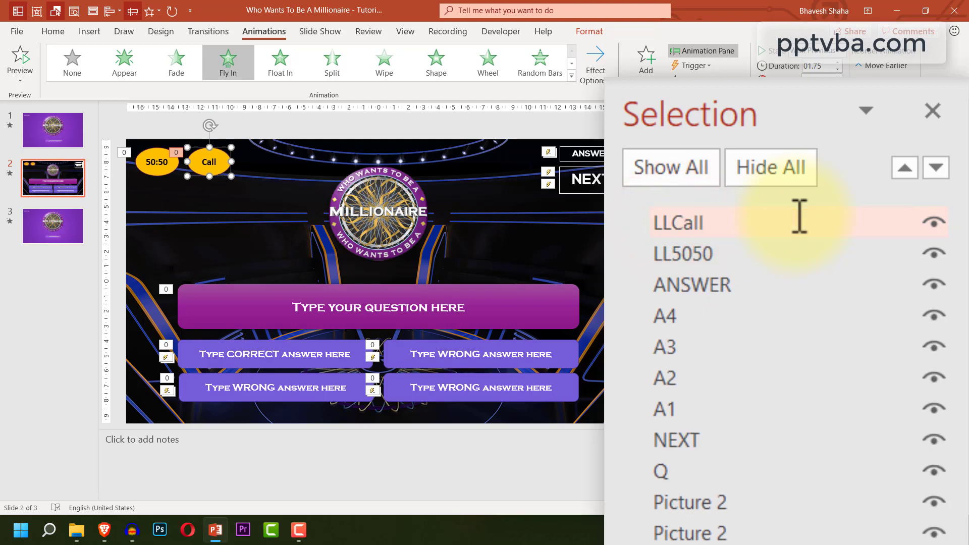
left_click(322, 126)
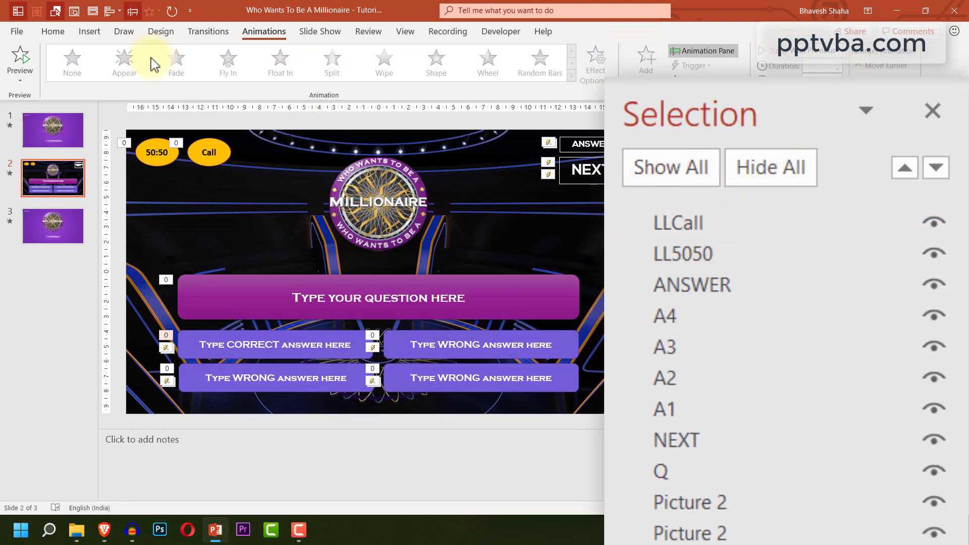
- Draw a thin rectangle across the slide above the question box, filled yellow with no outline
left_click(53, 34)
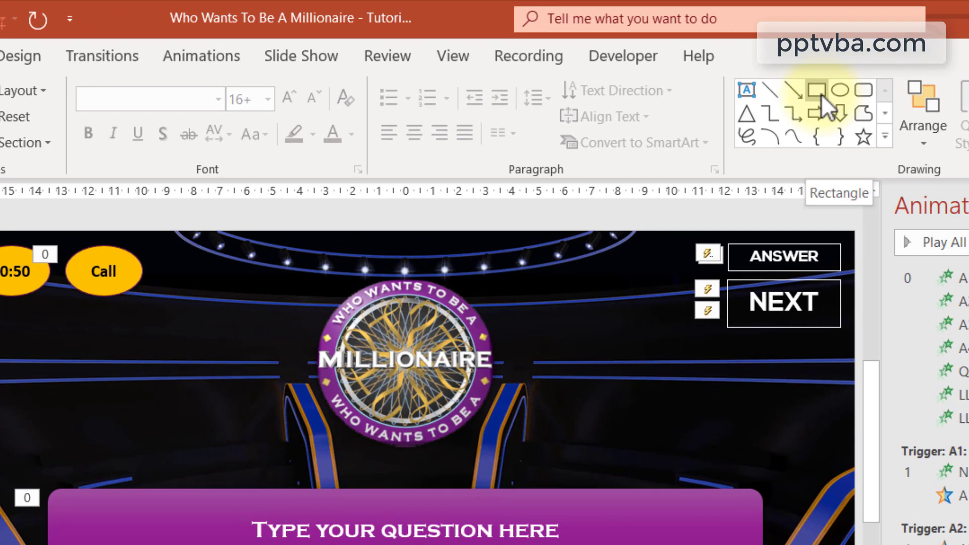
left_click(822, 94)
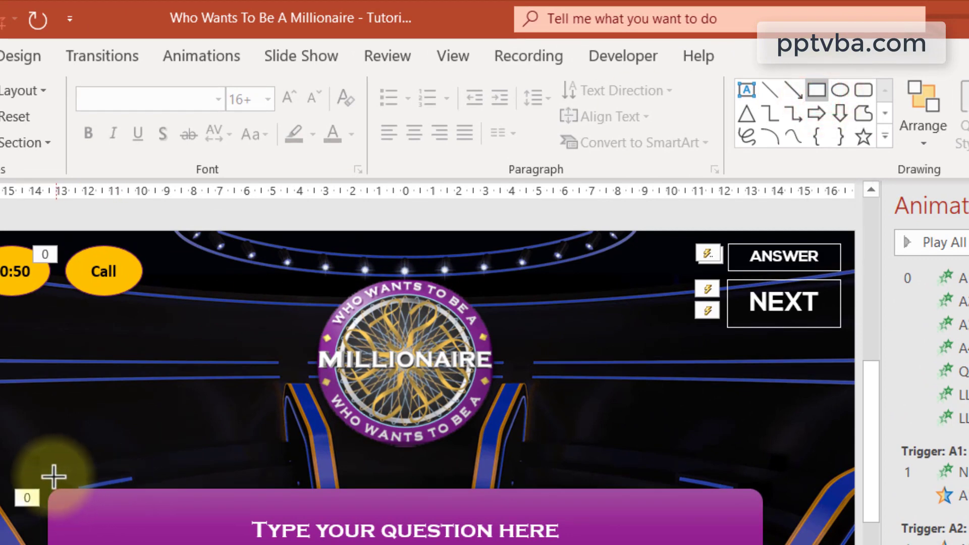
mouse_move(45, 472)
left_mouse_down()
mouse_move(156, 450)
mouse_move(757, 465)
mouse_move(749, 465)
left_mouse_up()
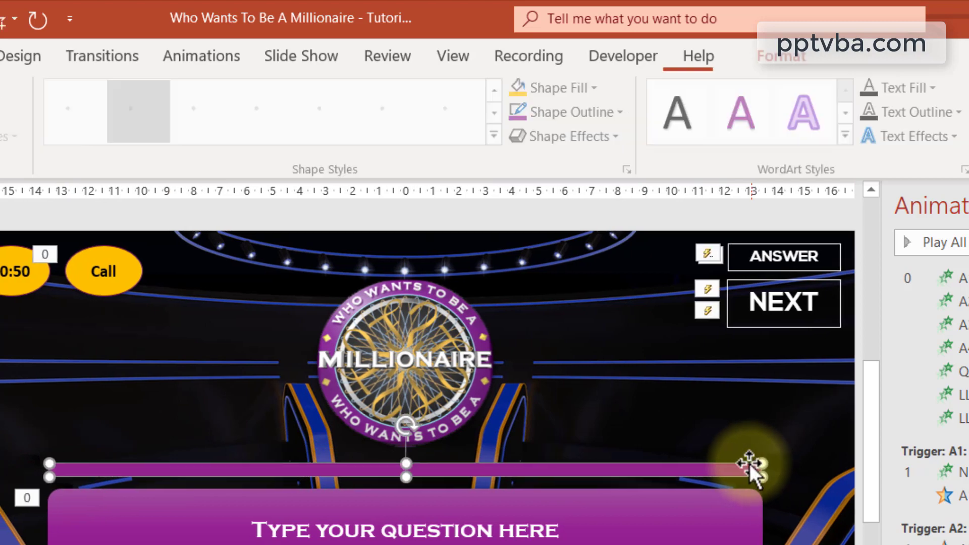
left_click(523, 85)
left_click(557, 112)
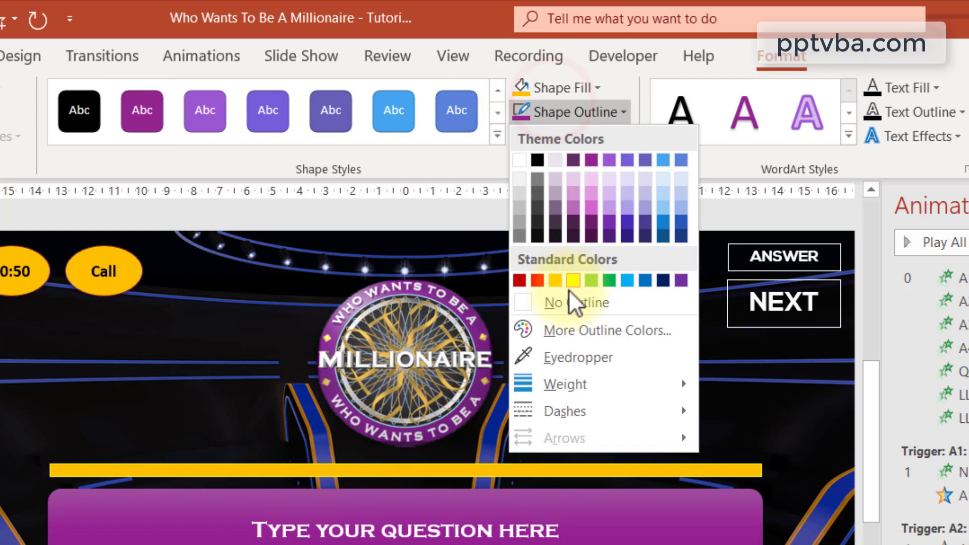
left_click(569, 295)
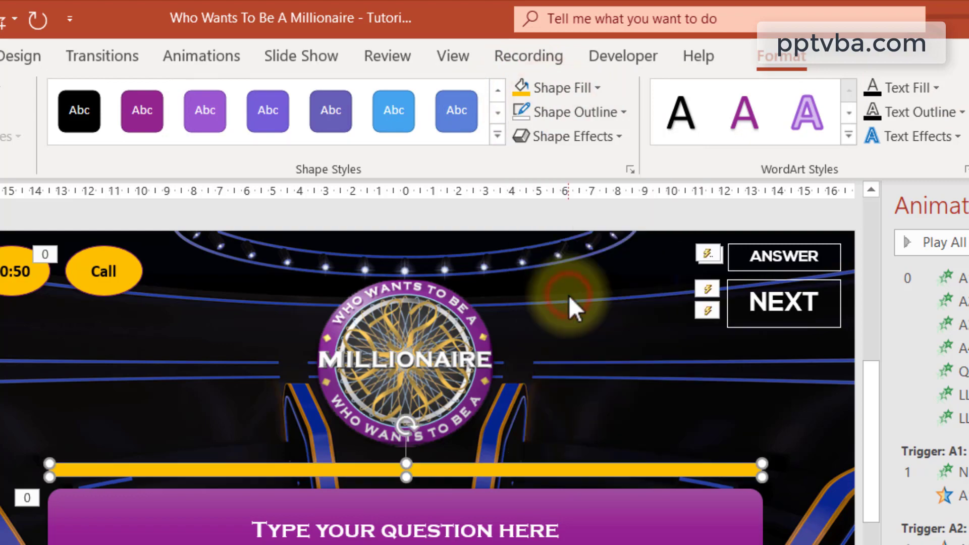
- Rename the bar to LLCall30Seconds in the Selection Pane
key("alt+F10")
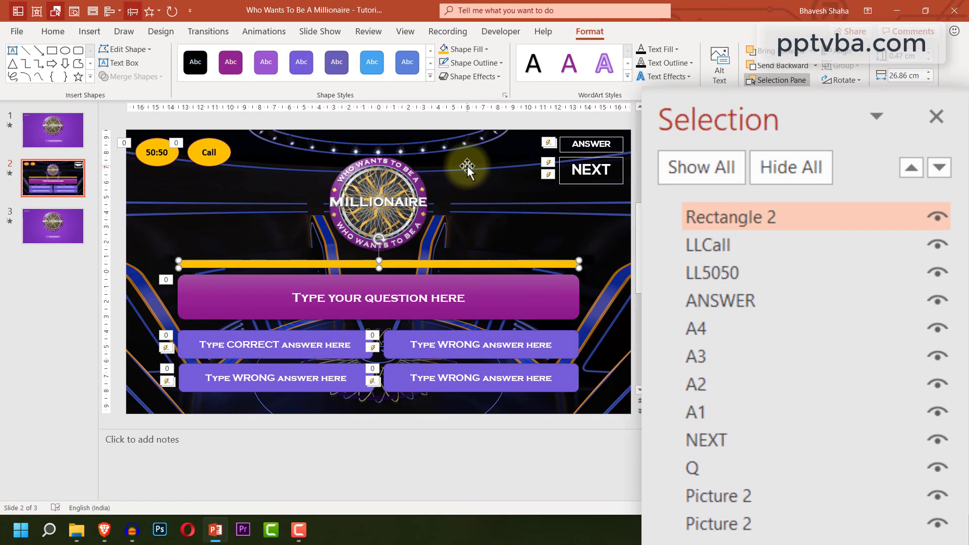
double_click(794, 220)
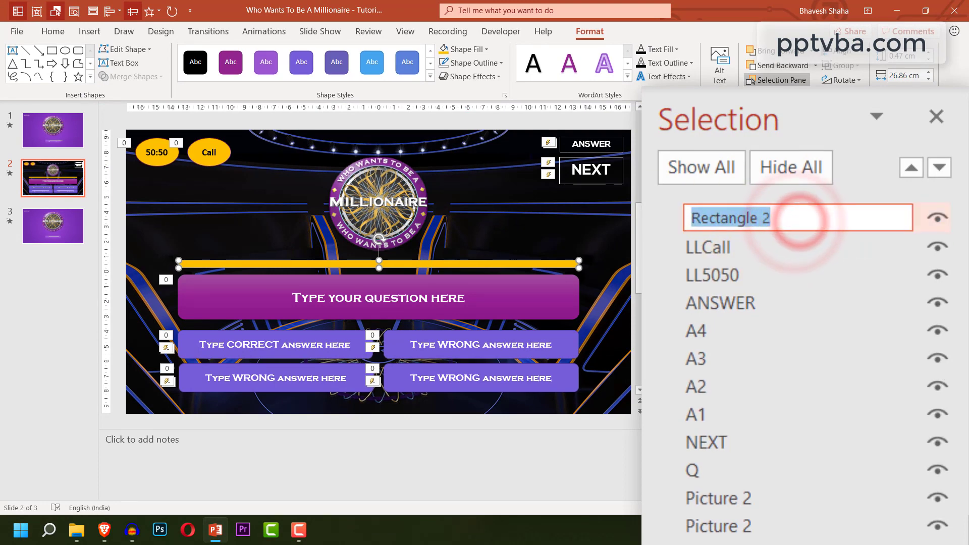
type("LLCall30")
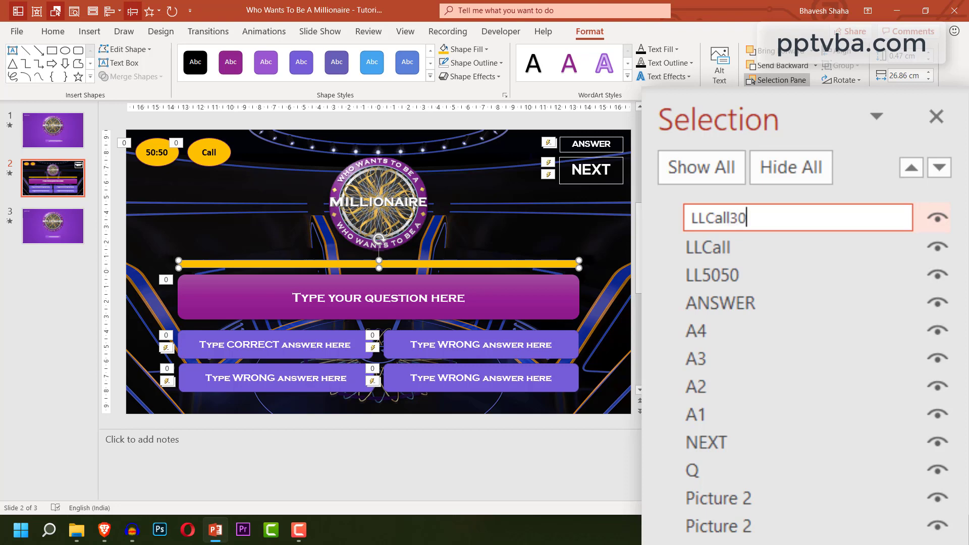
type("Seconds")
key("Return")
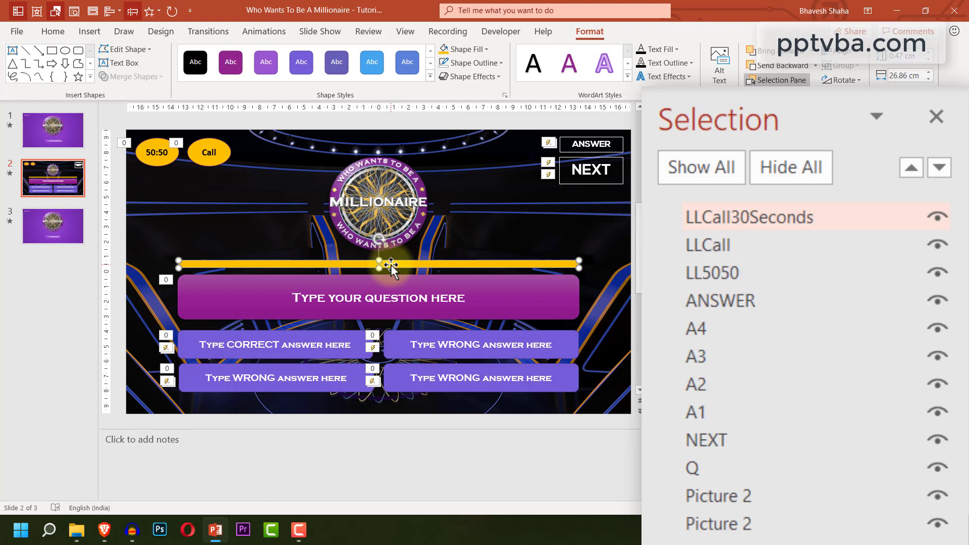
- Add an Exit Wipe to the LLCall30Seconds bar, From Right, with a 30-second duration
left_click(273, 31)
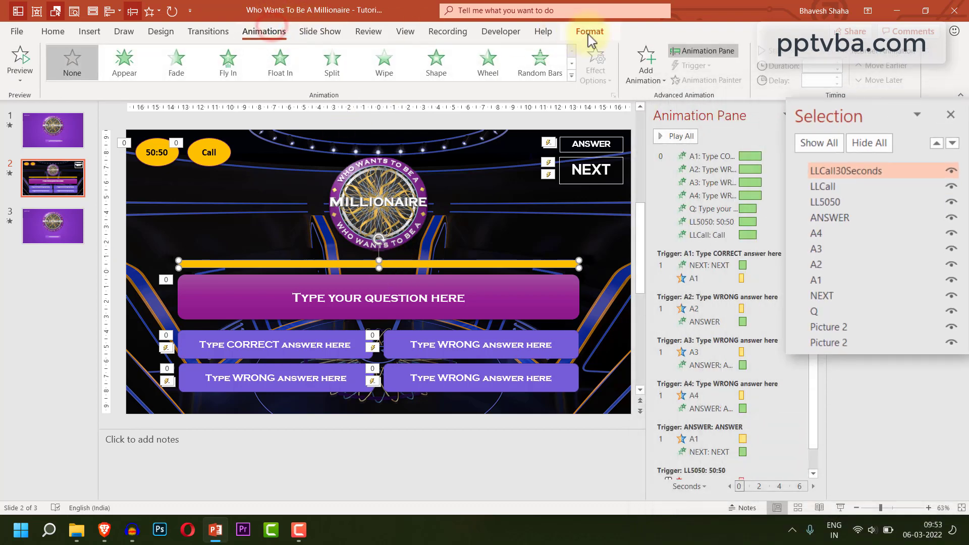
left_click(646, 56)
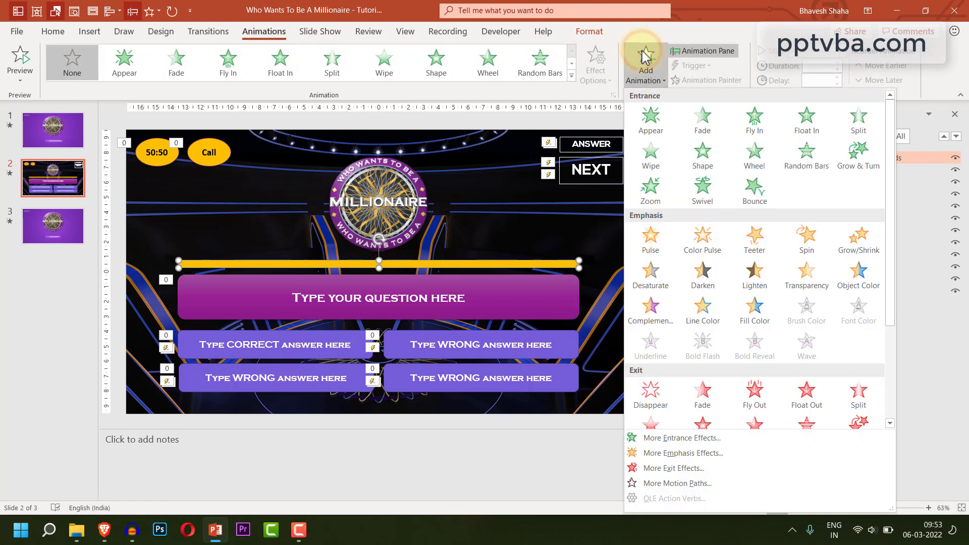
scroll(724, 242, "down", 3)
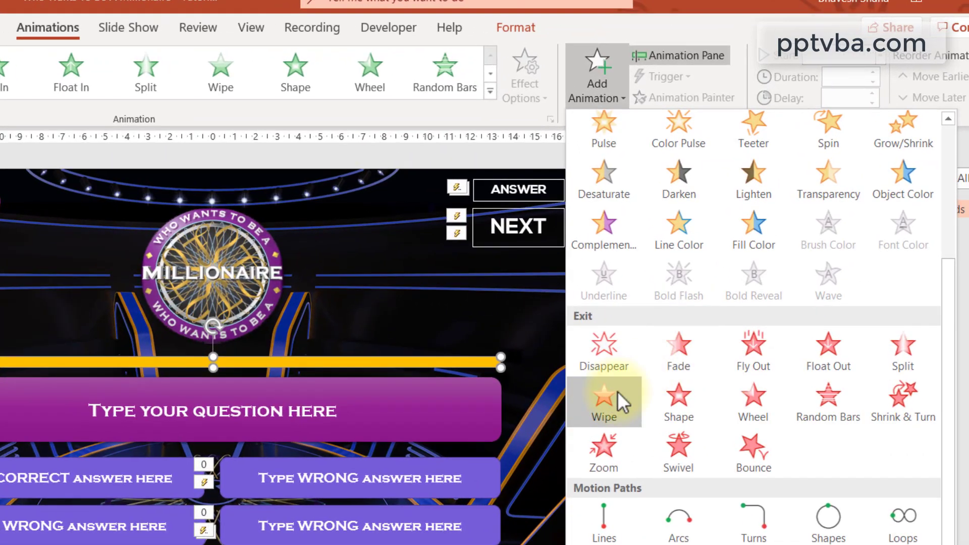
left_click(614, 394)
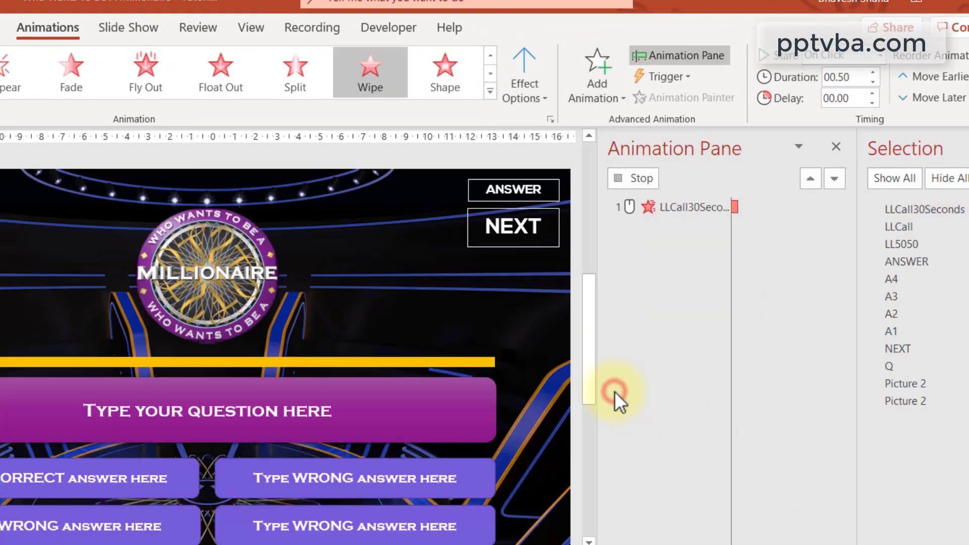
left_click(538, 82)
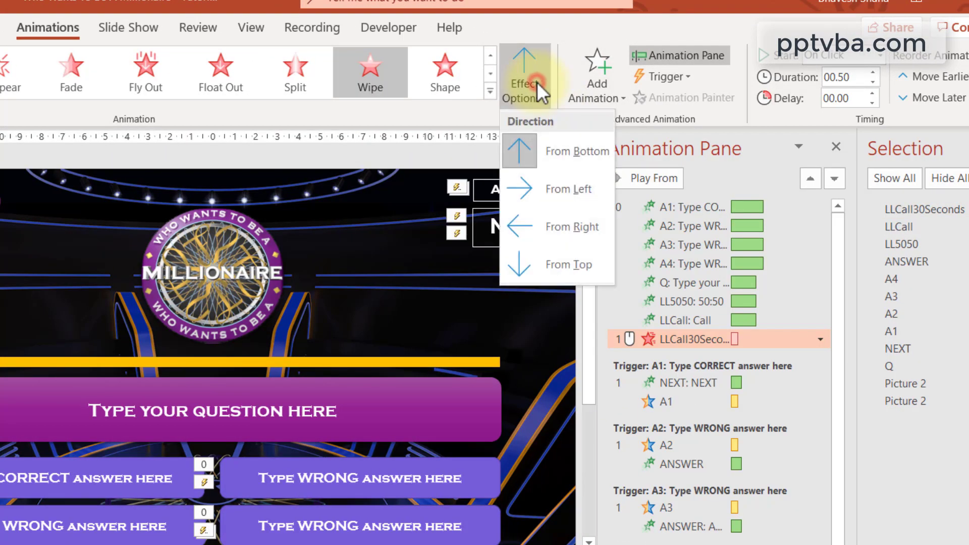
left_click(547, 230)
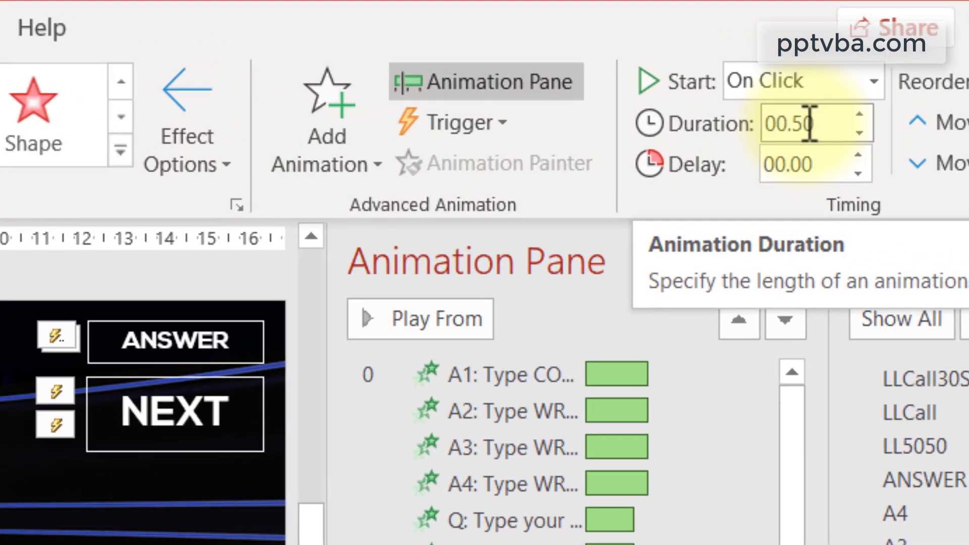
left_click(832, 93)
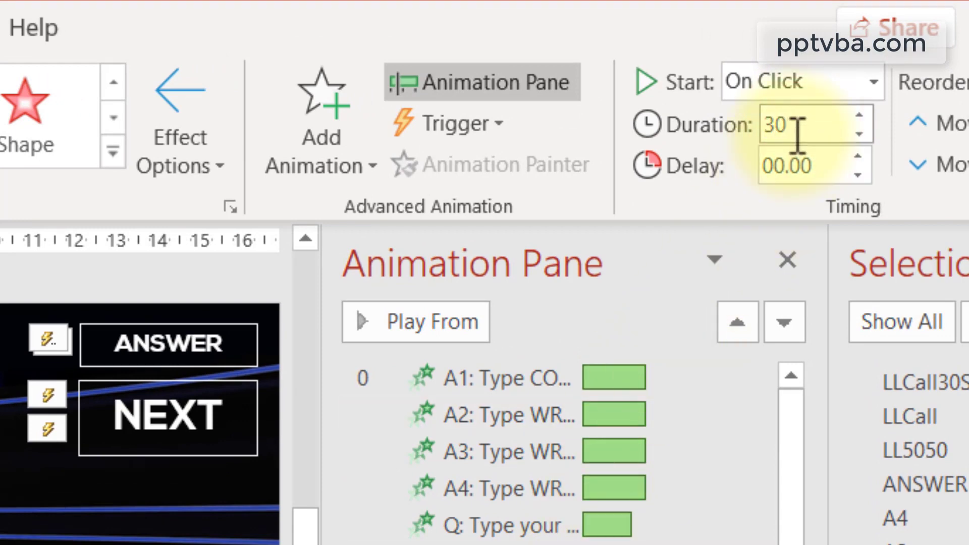
key("Return")
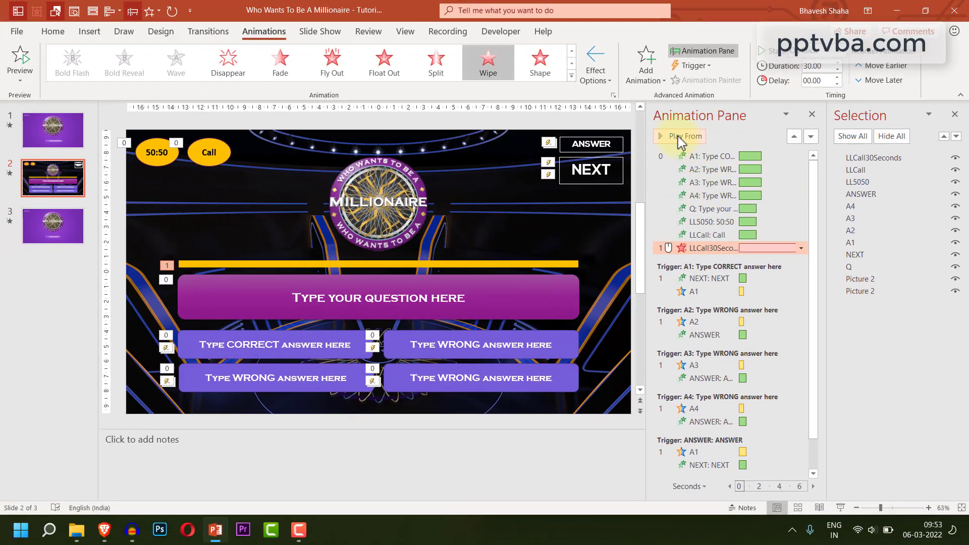
- Preview the bar's wipe, then set its trigger to On Click of LLCall
left_click(677, 137)
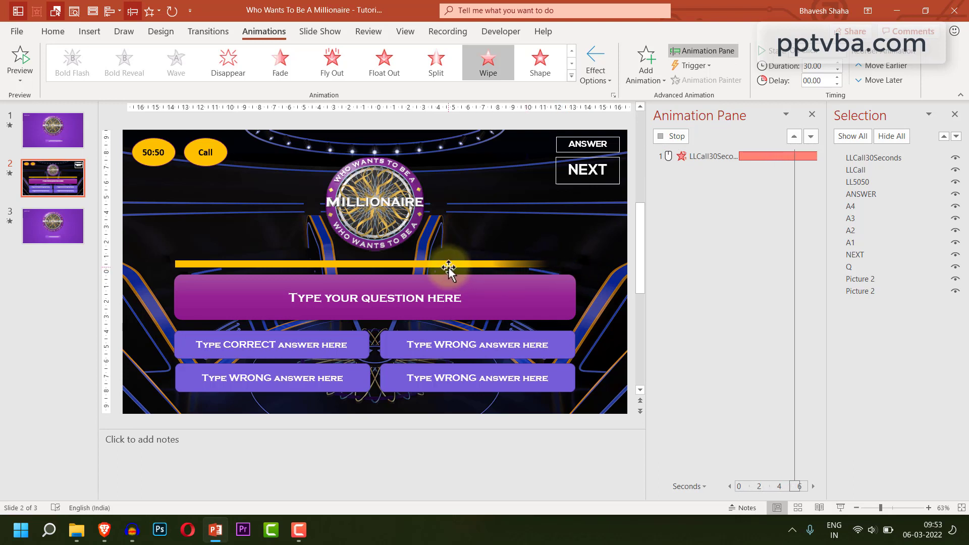
left_click(668, 138)
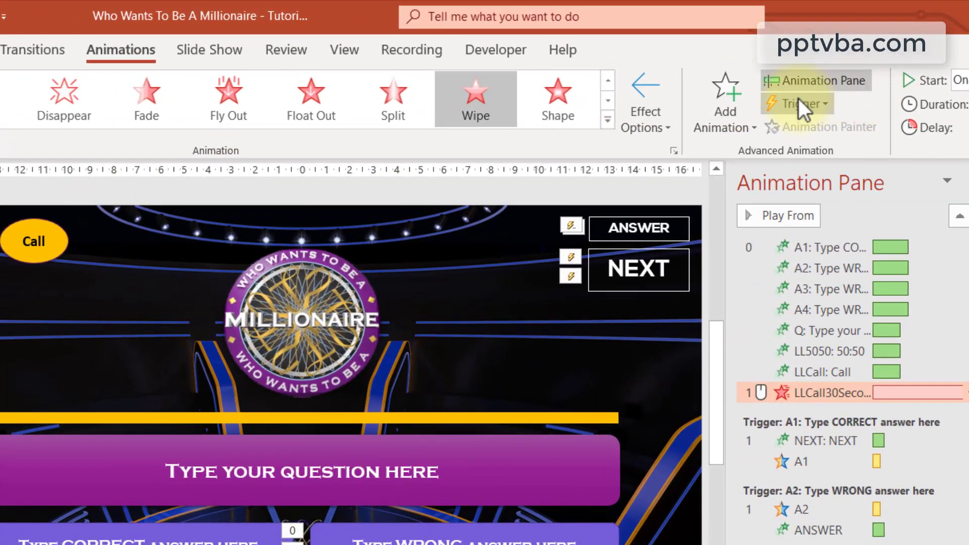
left_click(799, 99)
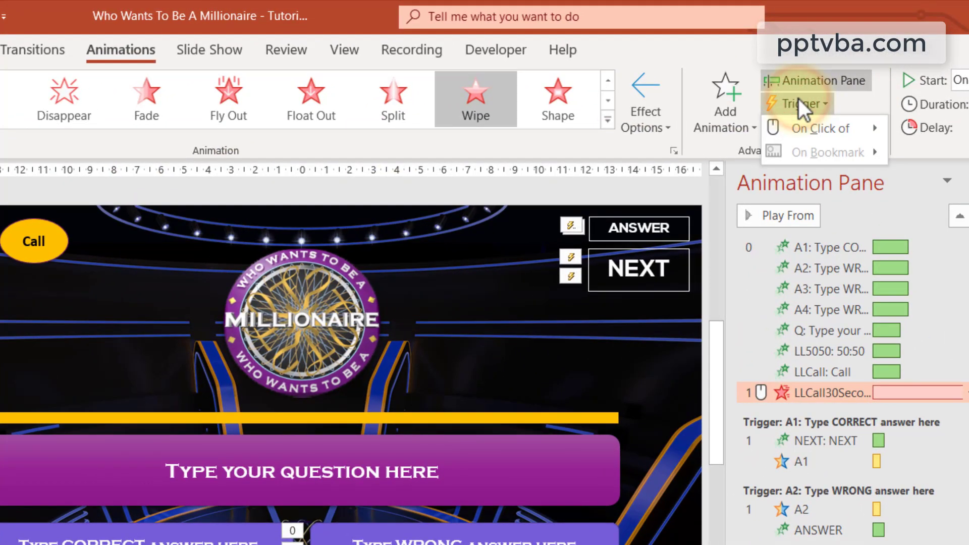
mouse_move(801, 134)
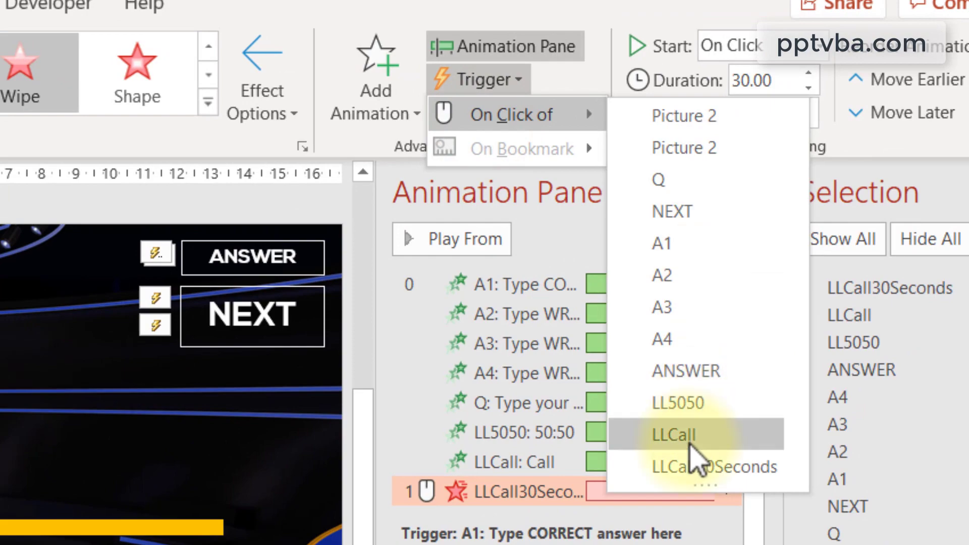
left_click(691, 443)
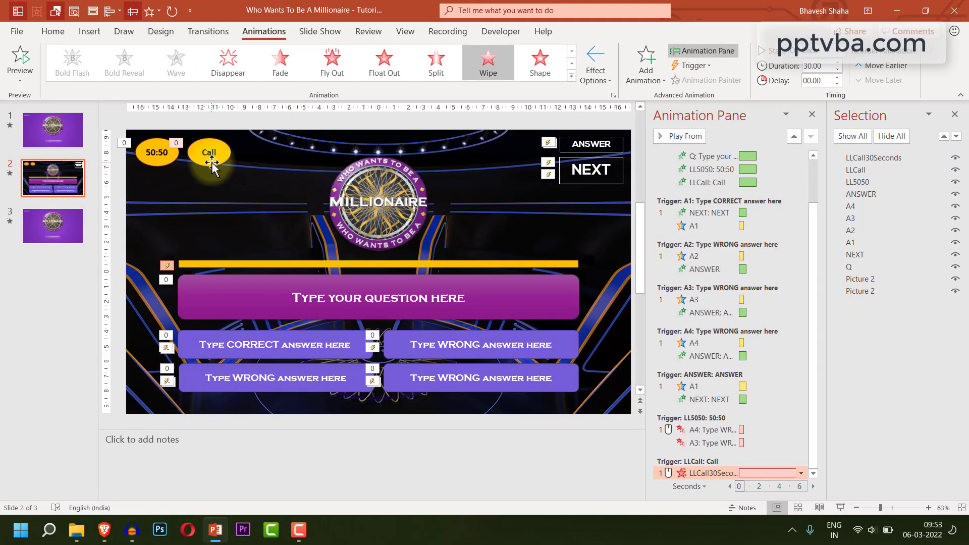
- Duplicate the Call oval to its right, relabel it Audience, and shrink the text to one line
left_click(212, 165)
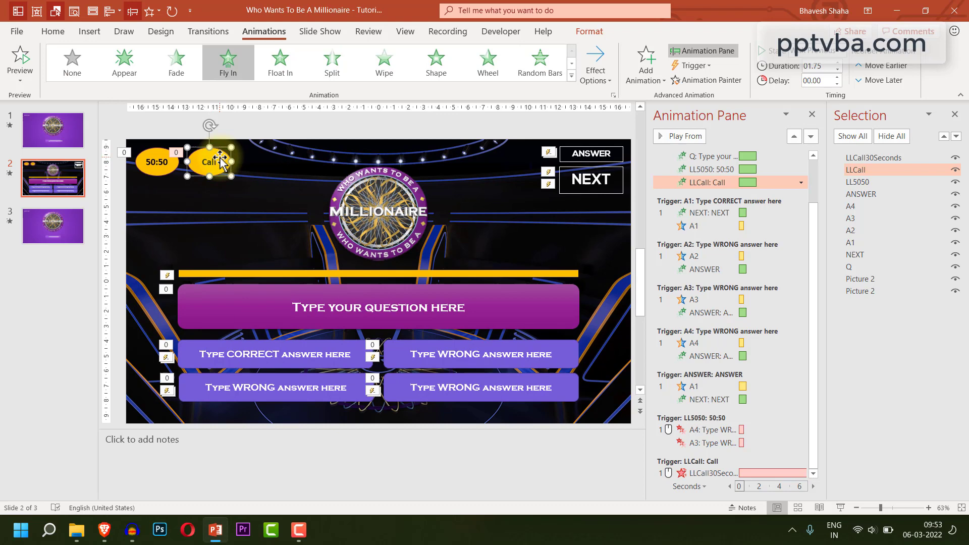
left_click_drag(221, 161, 268, 157)
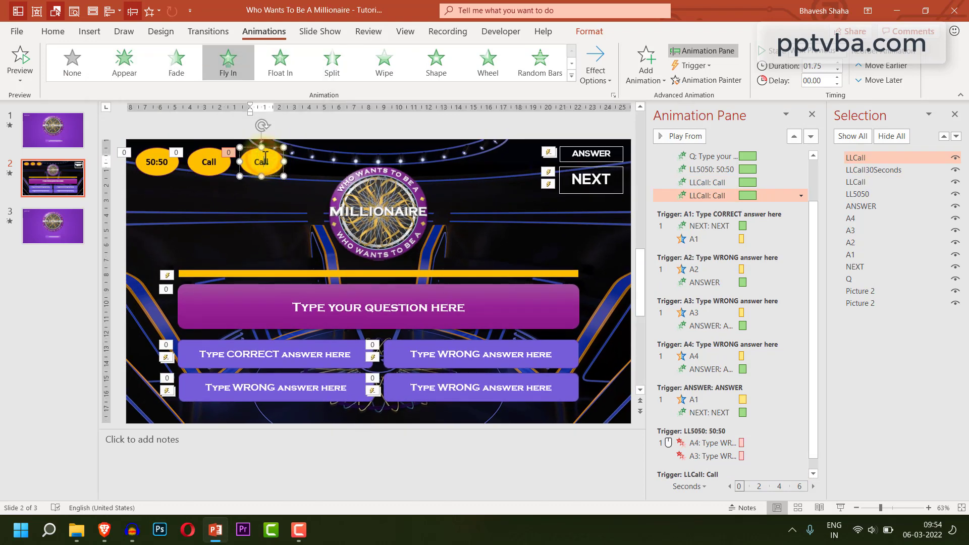
type("Audienc")
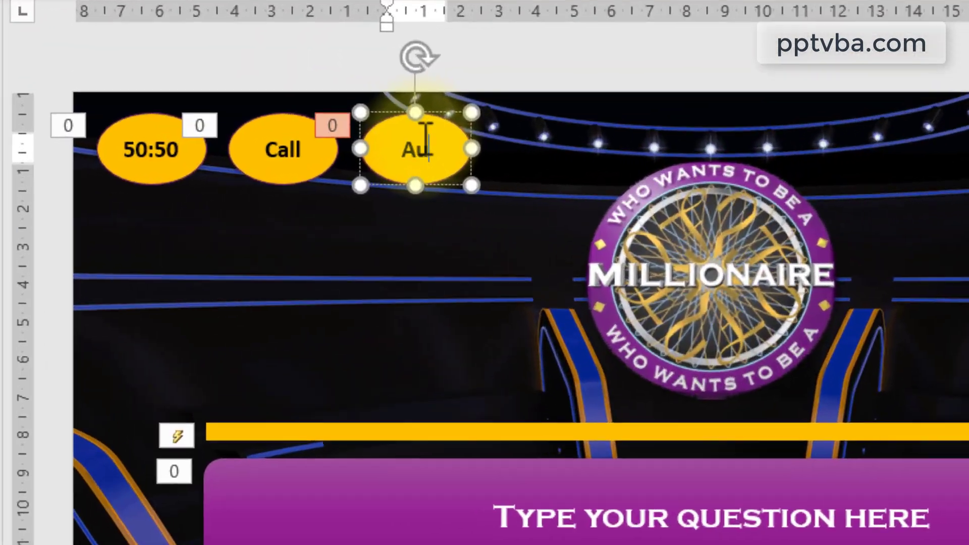
type("e")
key("ctrl+a")
type("P")
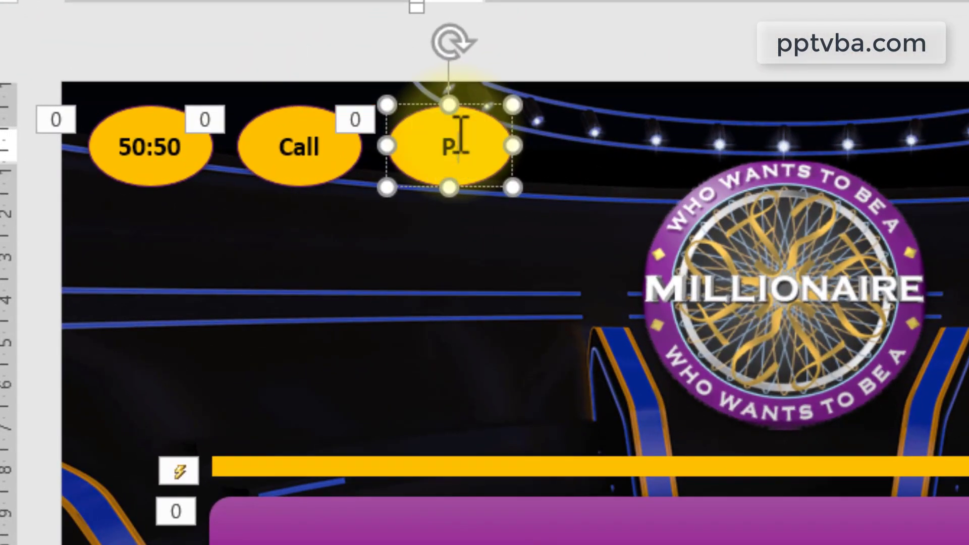
type("udience")
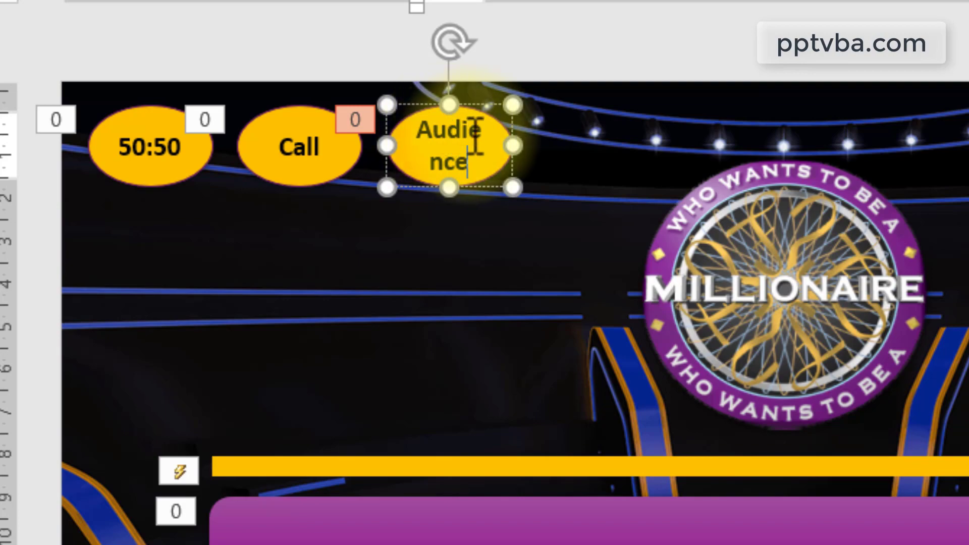
key("ctrl+a")
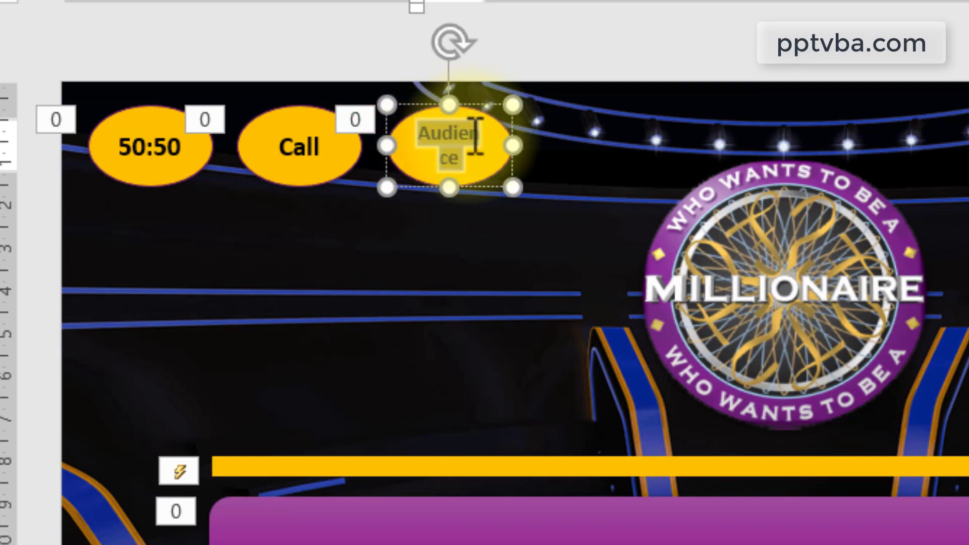
key("ctrl+shift+less")
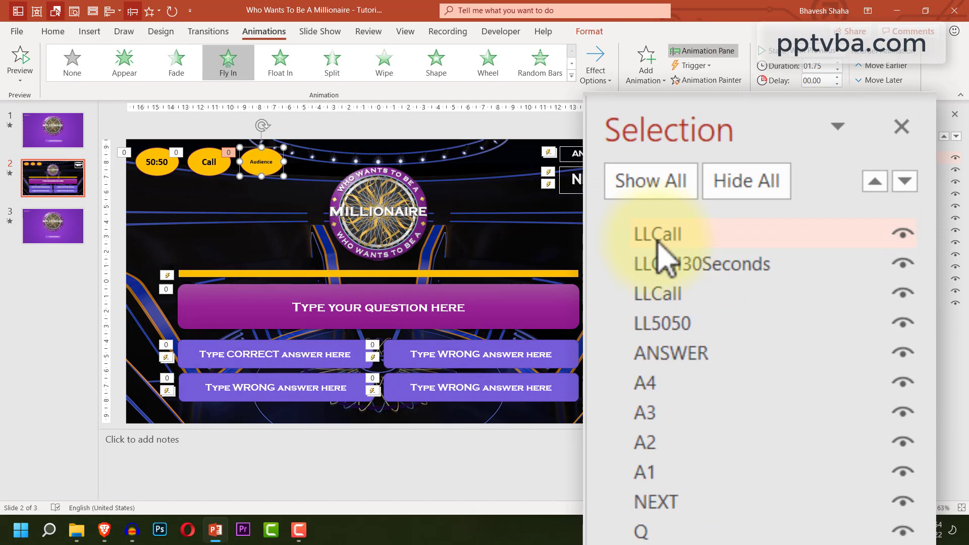
- Rename the duplicated oval's entry to LLAud in the Selection Pane and deselect it
left_click(851, 162)
type("Aud")
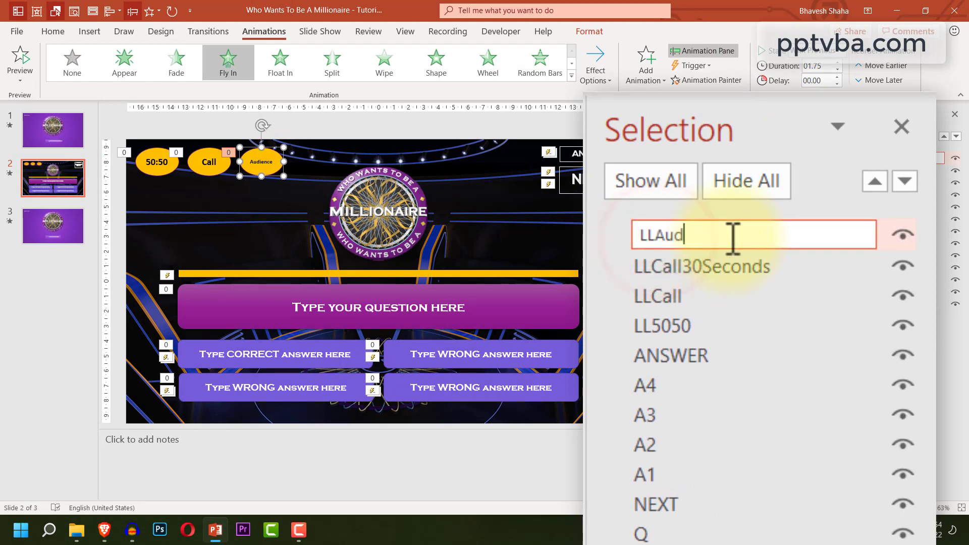
key("Return")
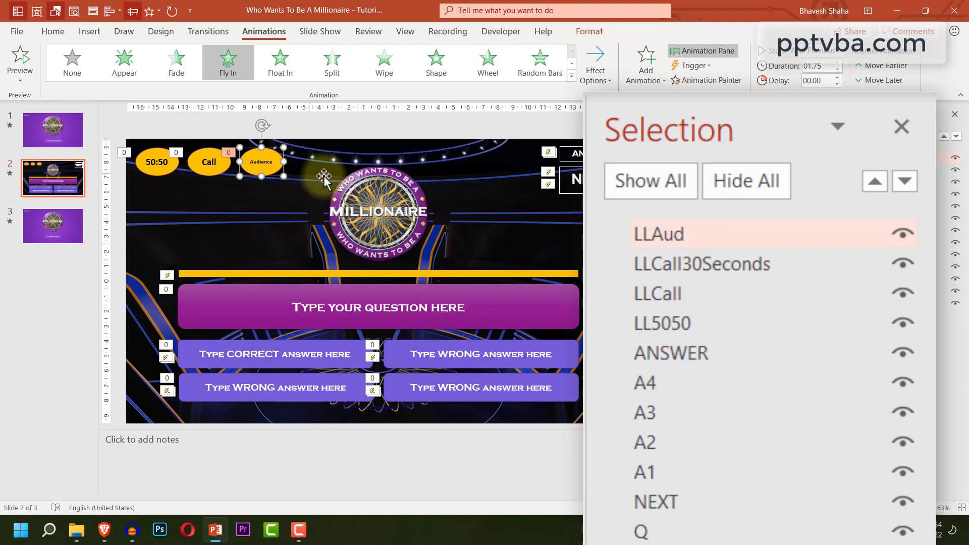
left_click(425, 125)
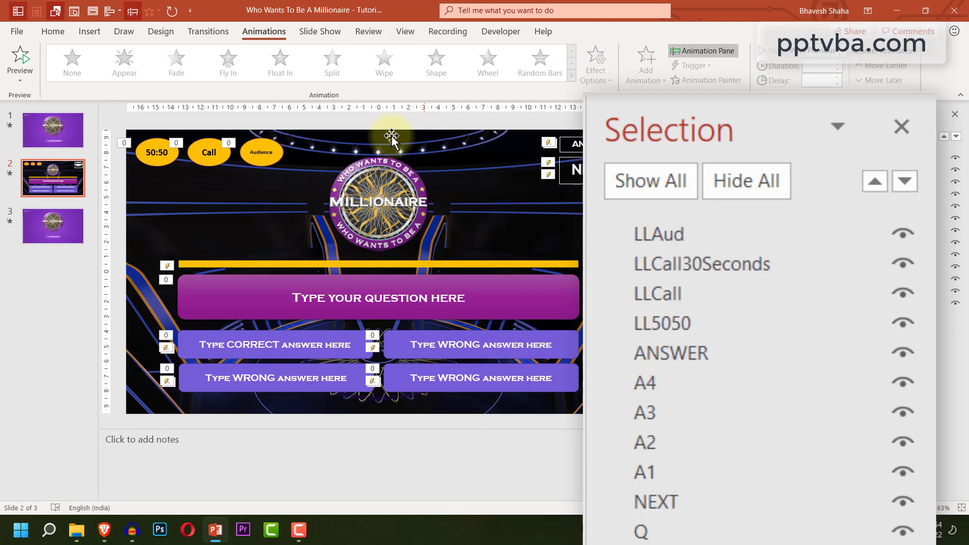
- Insert a Clustered Column chart on the slide
left_click(57, 33)
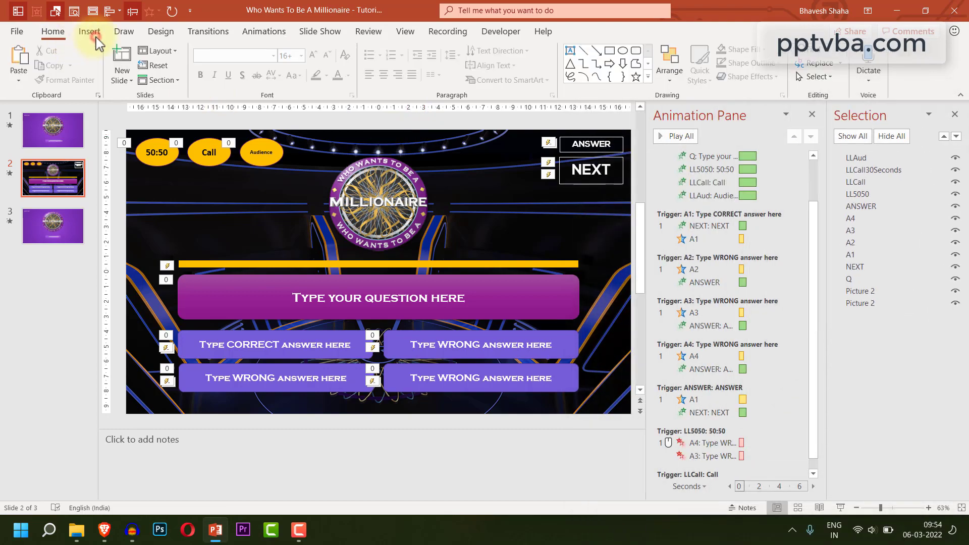
left_click(91, 33)
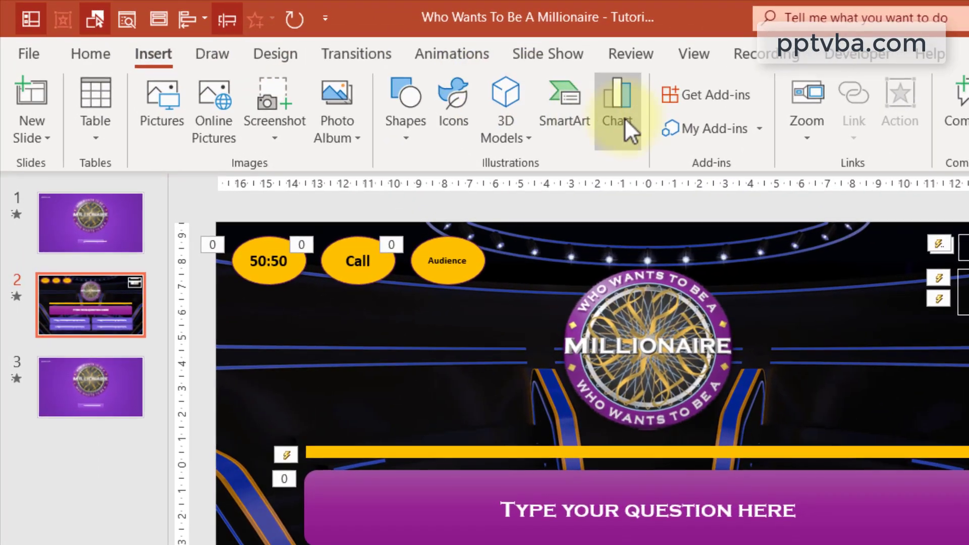
left_click(361, 66)
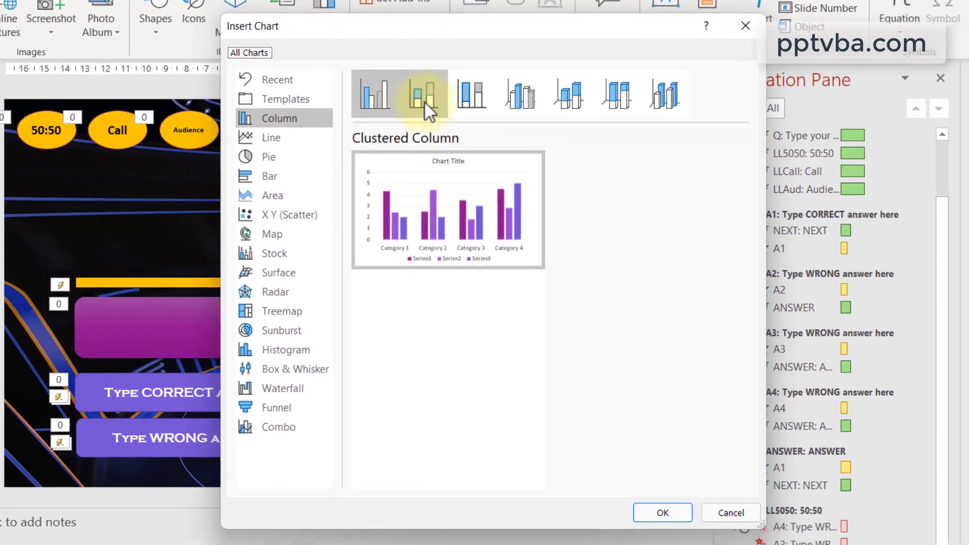
left_click(424, 101)
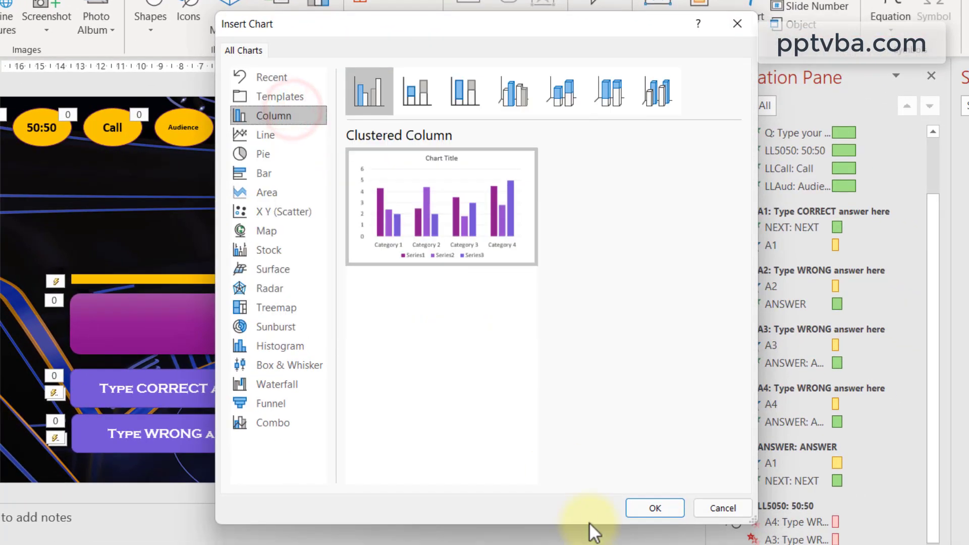
mouse_move(490, 252)
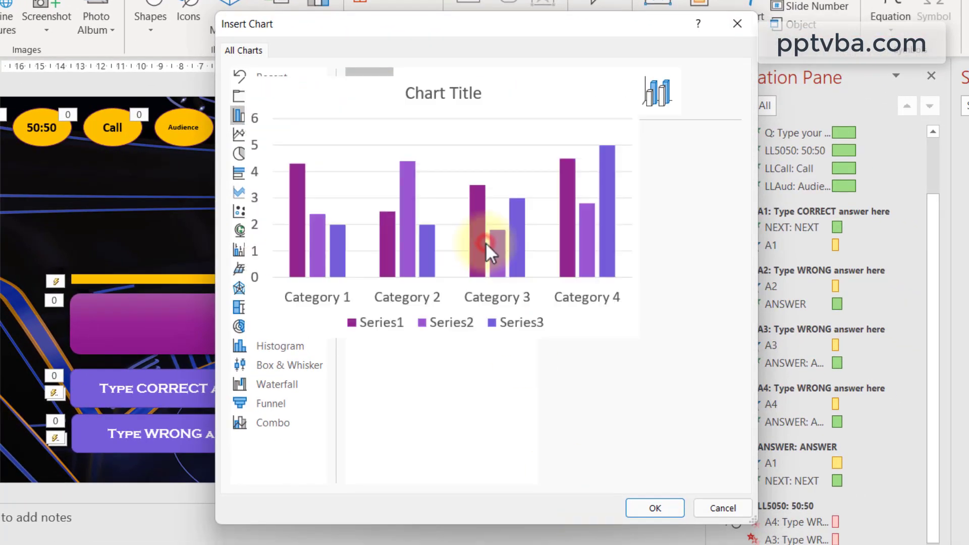
left_click(658, 509)
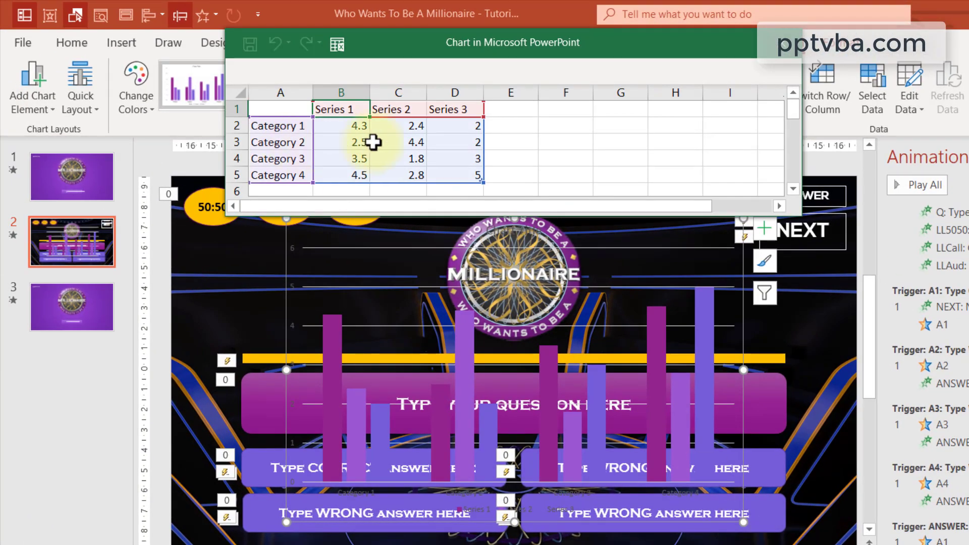
- Limit the chart data to Series 1 and clear the Series 2 and 3 columns
left_click(397, 142)
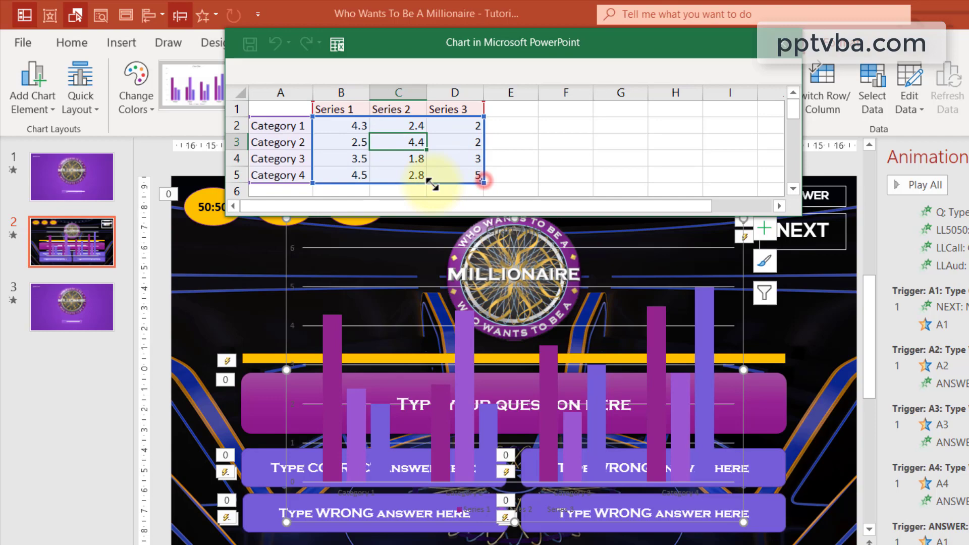
left_click_drag(433, 184, 372, 185)
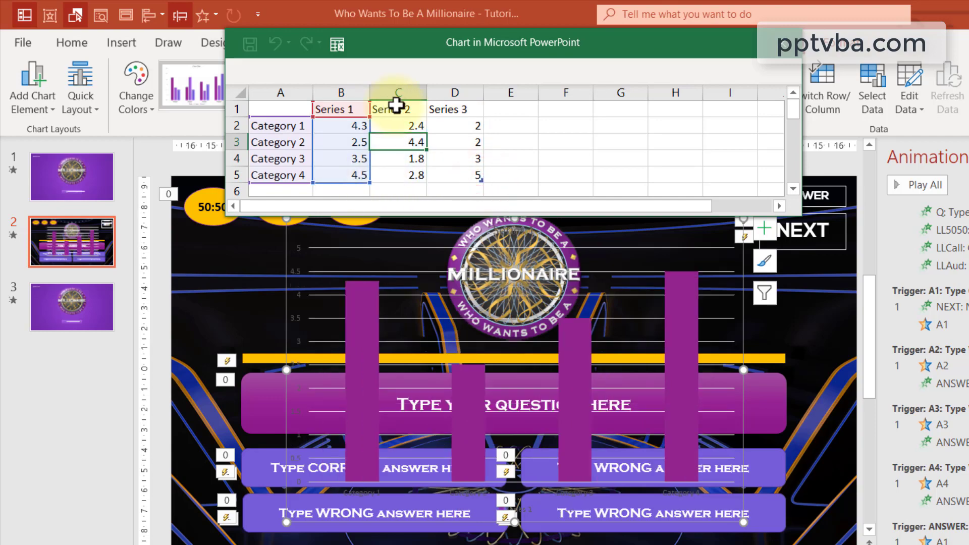
left_click_drag(397, 104, 480, 177)
key("Delete")
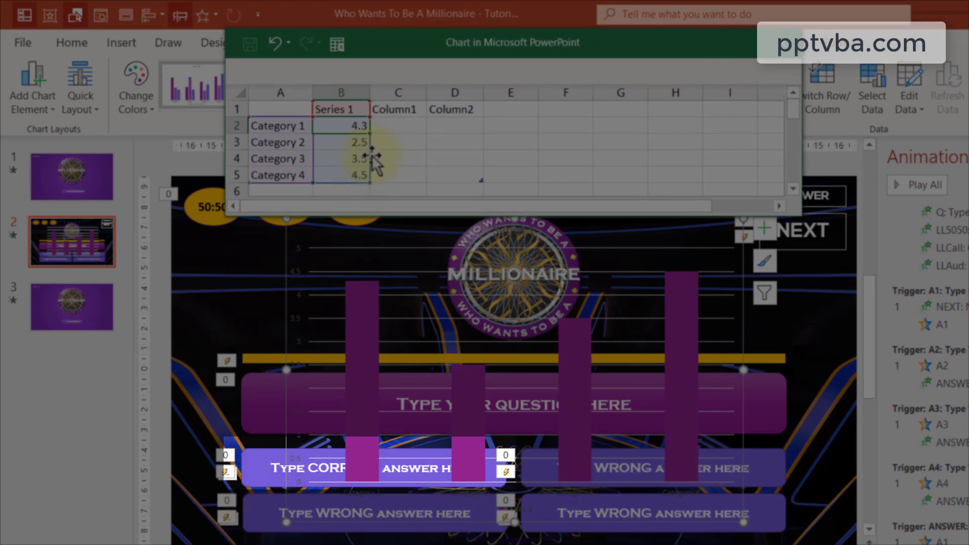
- Enter 60, 20, 15 and 5 as the four category values
left_click(342, 125)
type("60")
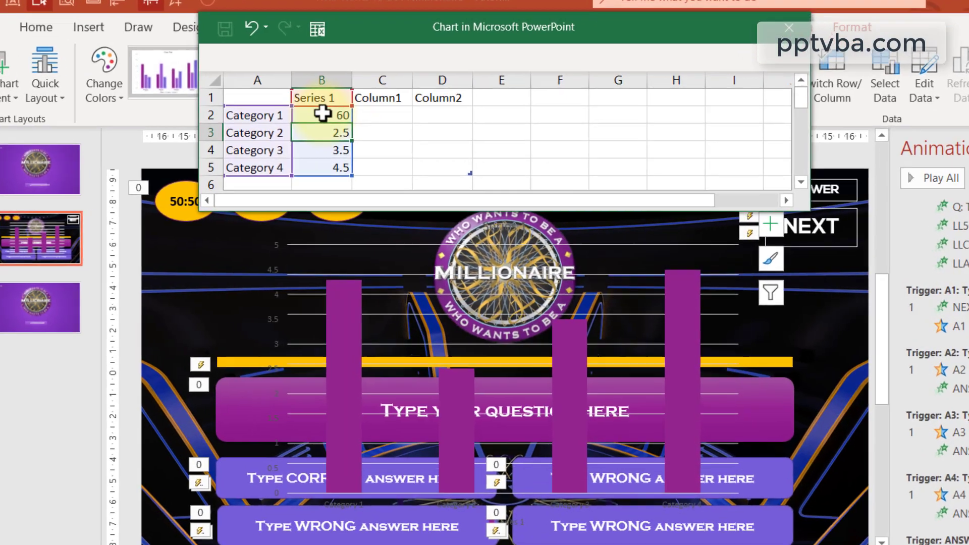
key("Return")
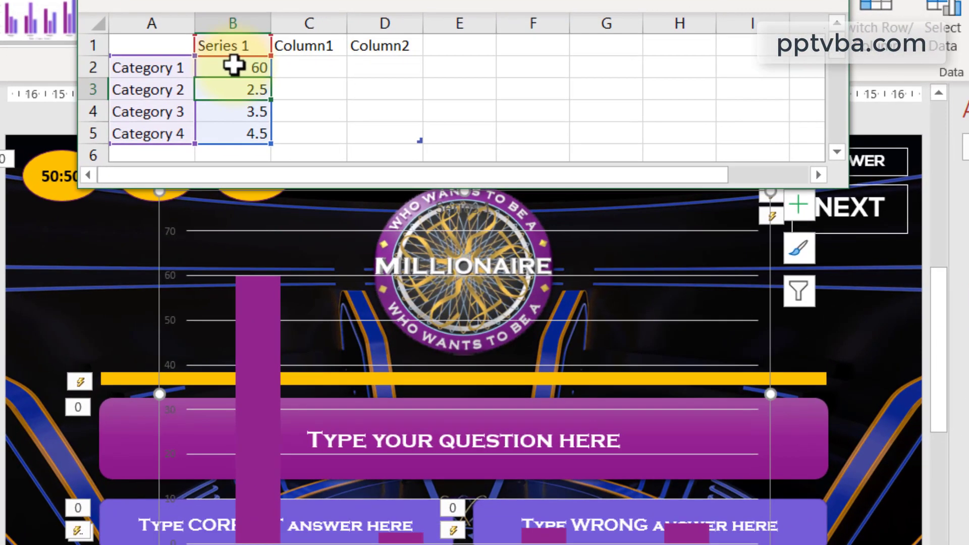
type("20")
key("Return")
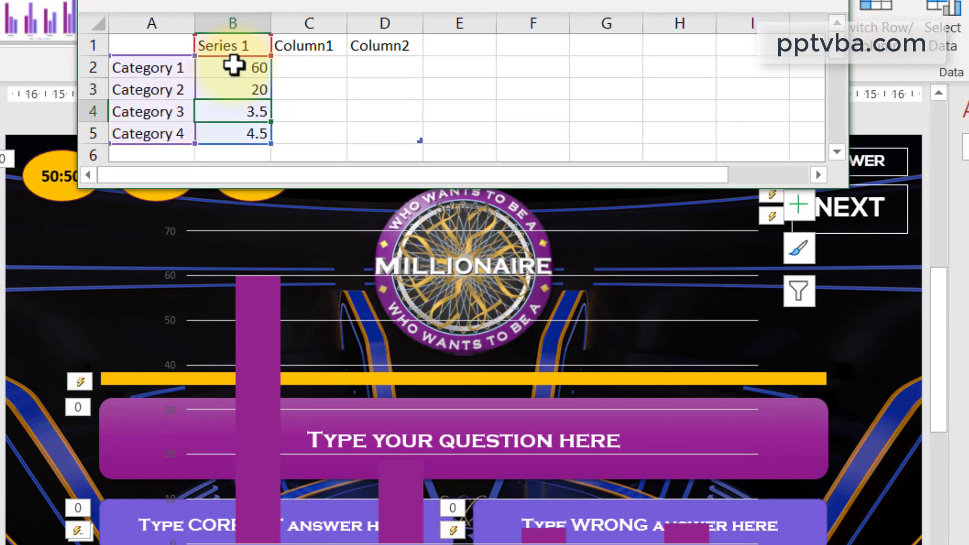
type("15")
key("Return")
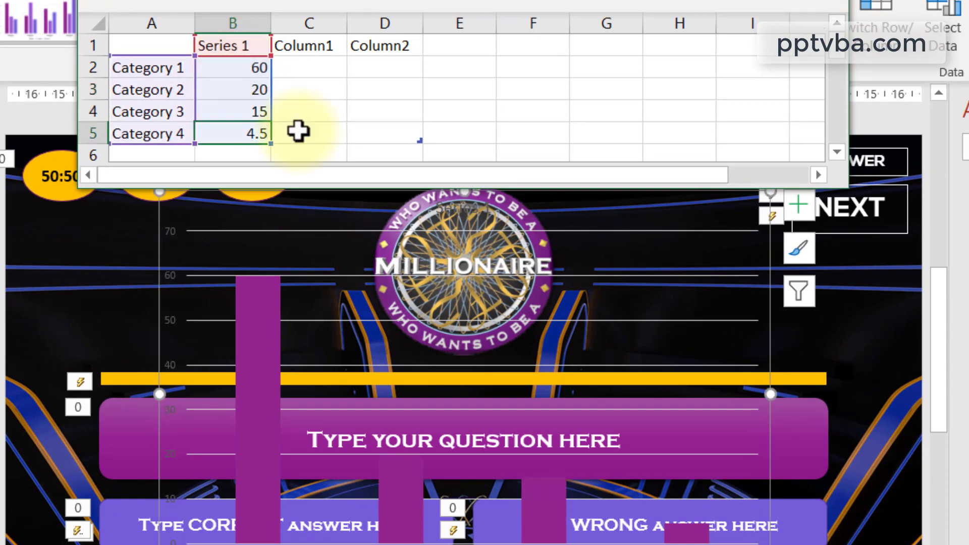
type("5")
left_click(298, 129)
left_click(298, 130)
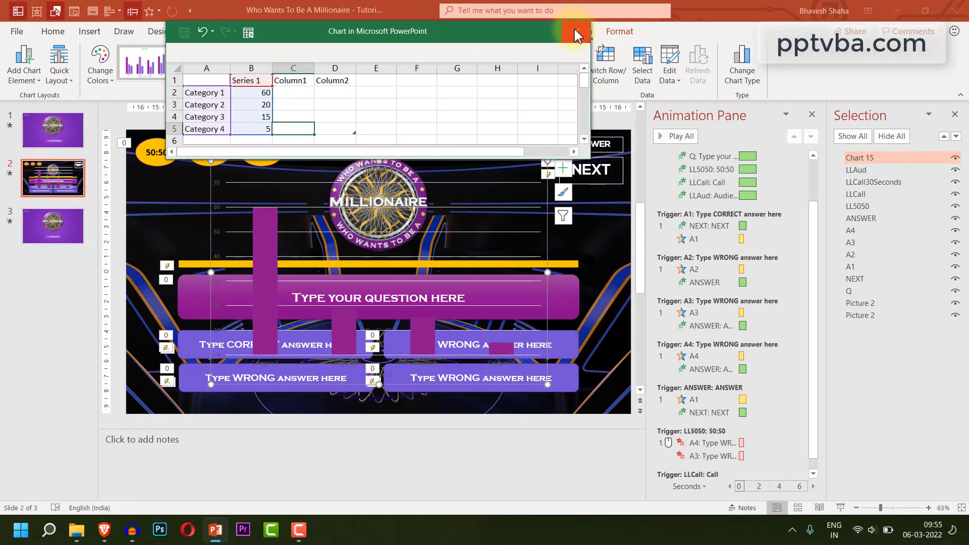
- Close the data sheet, shrink the chart, and delete its title
left_click(576, 33)
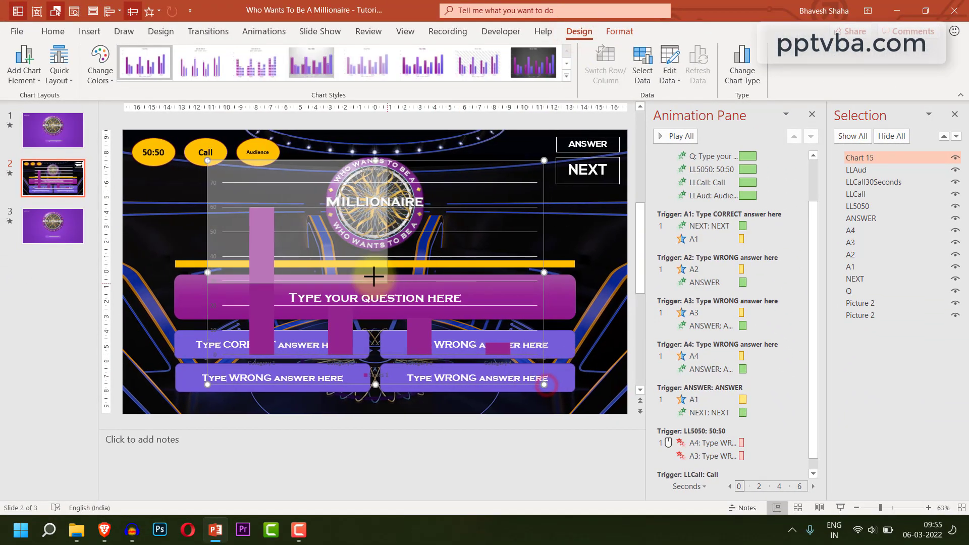
left_click_drag(374, 276, 355, 269)
left_click(266, 170)
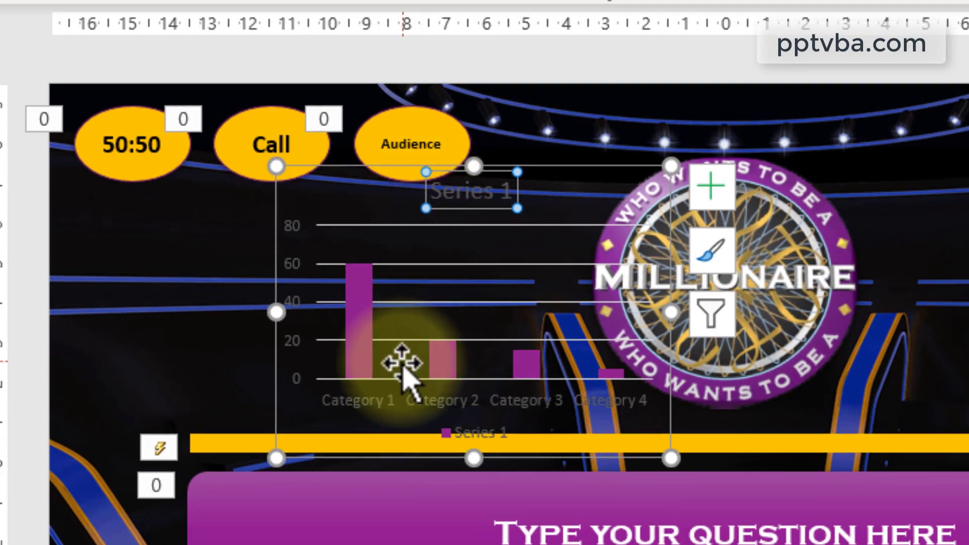
key("Delete")
- Resize and move the chart to the upper left below the lifeline ovals, with blue bars
left_click_drag(515, 171, 347, 177)
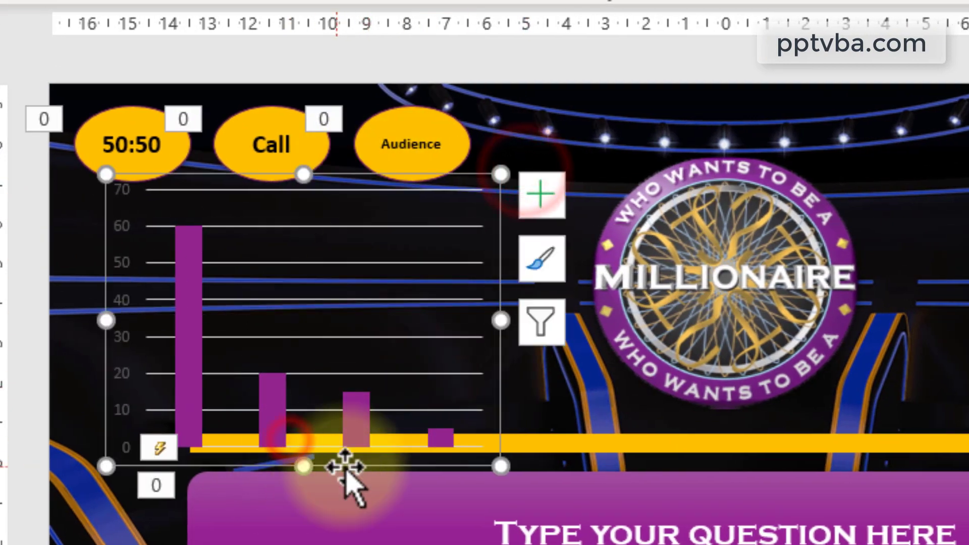
left_click_drag(303, 468, 303, 392)
left_click_drag(498, 242, 450, 278)
left_click_drag(455, 320, 563, 320)
left_click_drag(563, 320, 382, 337)
left_click_drag(303, 213, 414, 213)
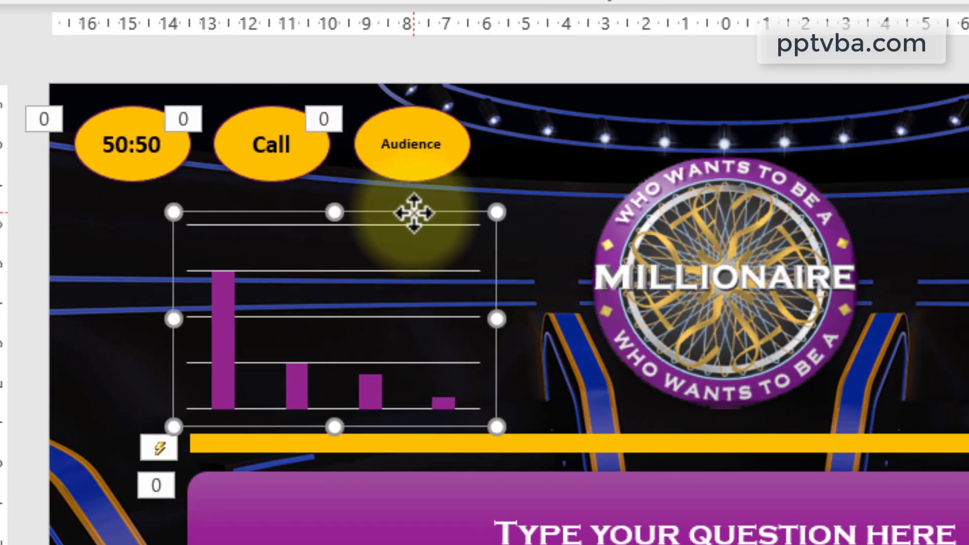
left_click(15, 2)
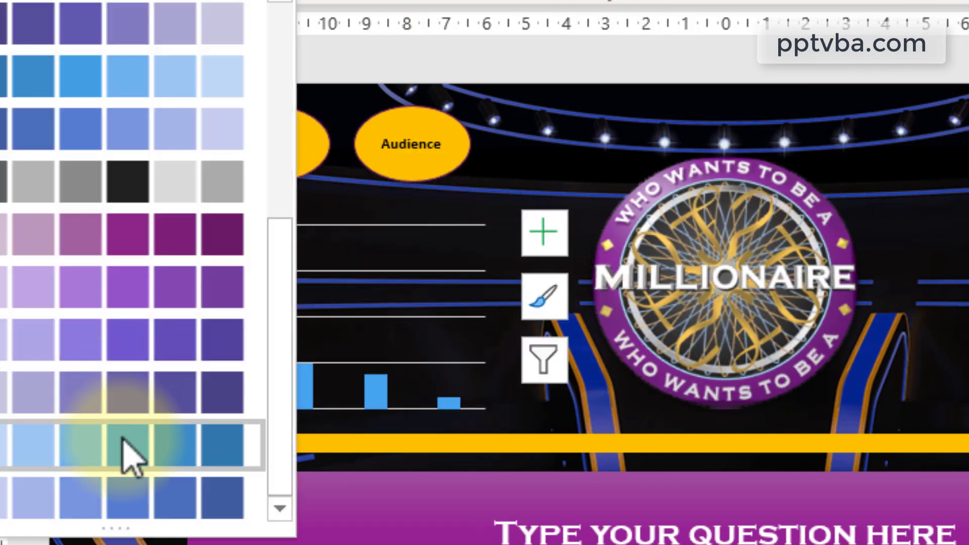
left_click(129, 457)
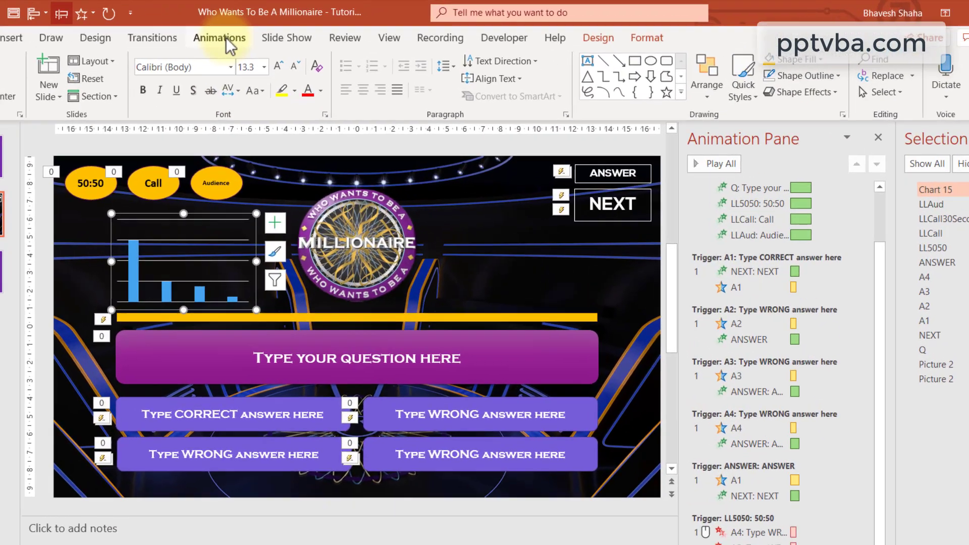
- Give the chart a Fly In entrance from the left
left_click(264, 32)
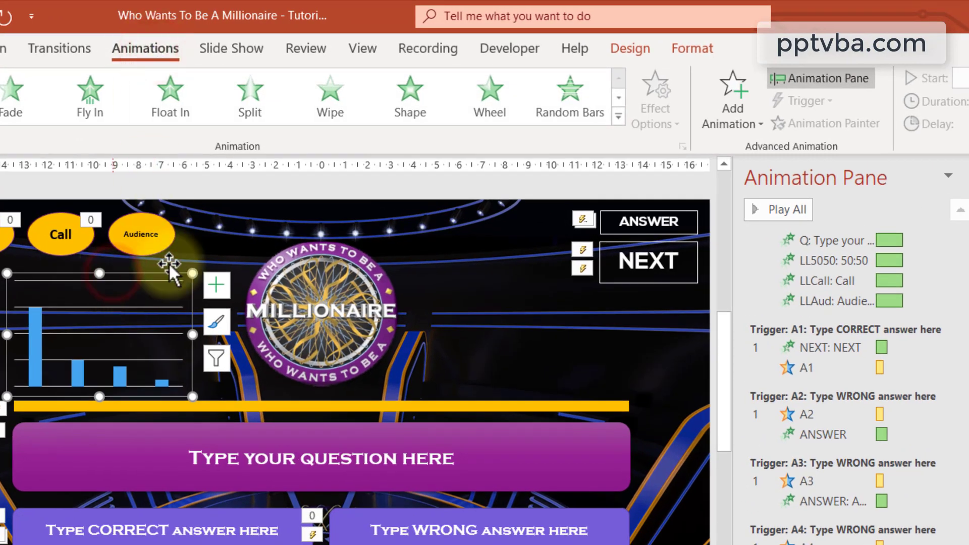
left_click(717, 97)
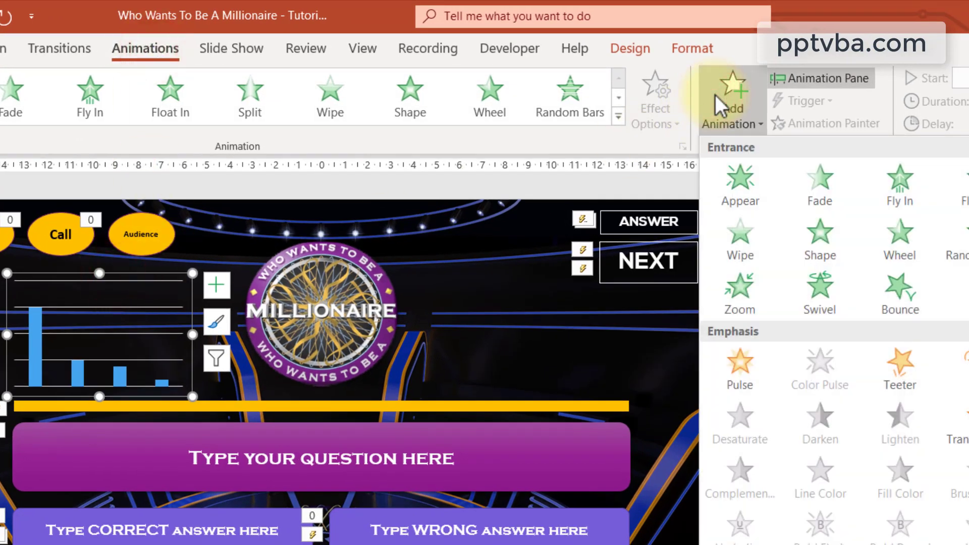
left_click(898, 195)
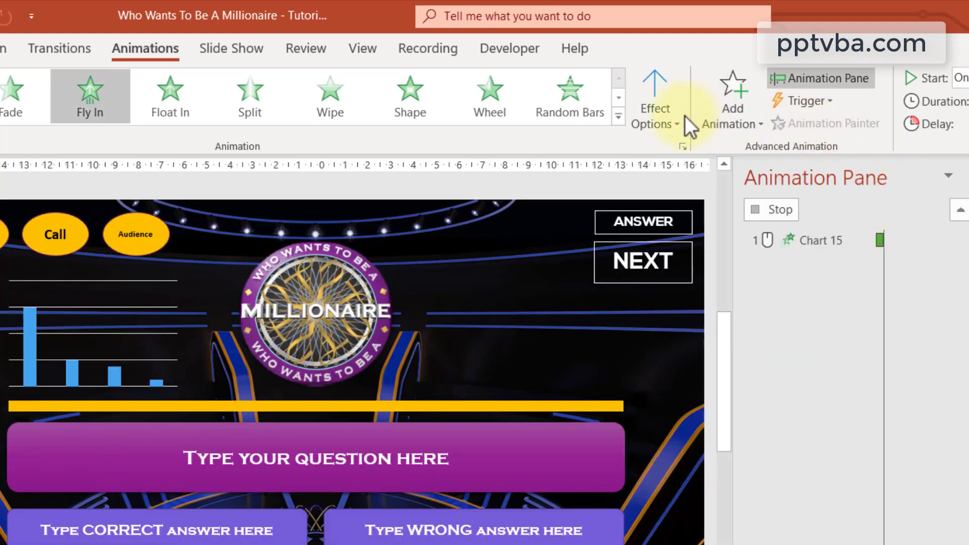
left_click(683, 114)
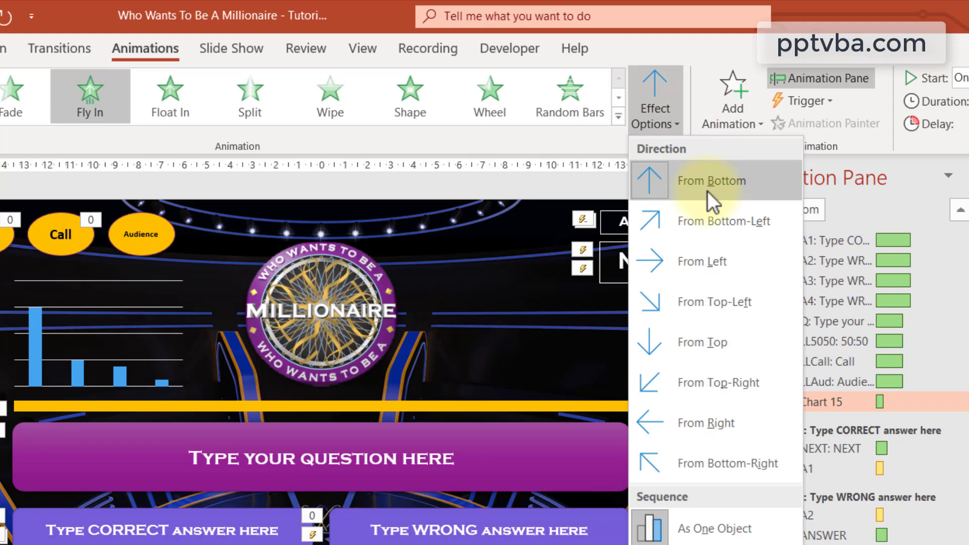
left_click(722, 253)
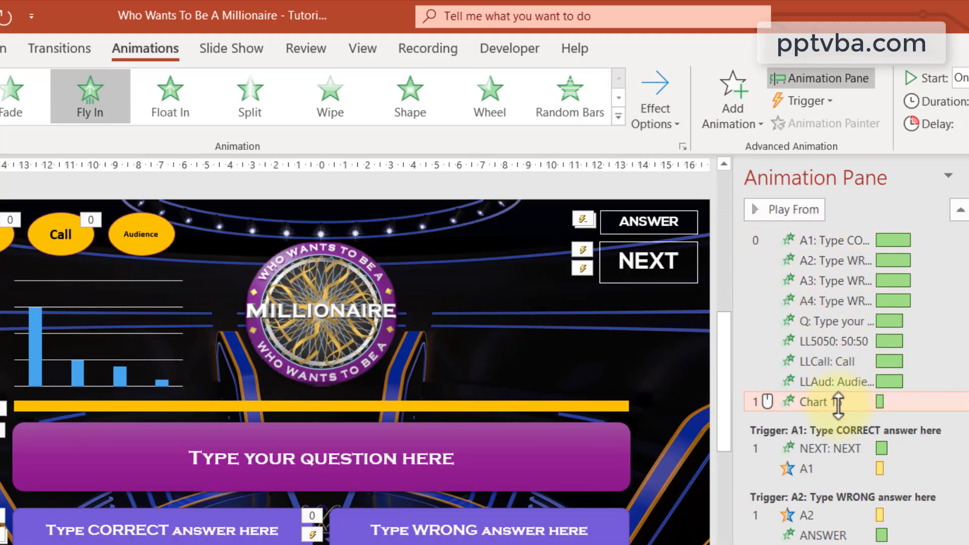
- Set a 0.23 sec bounce end in the Fly In effect options for Chart 15
right_click(838, 403)
left_click(914, 492)
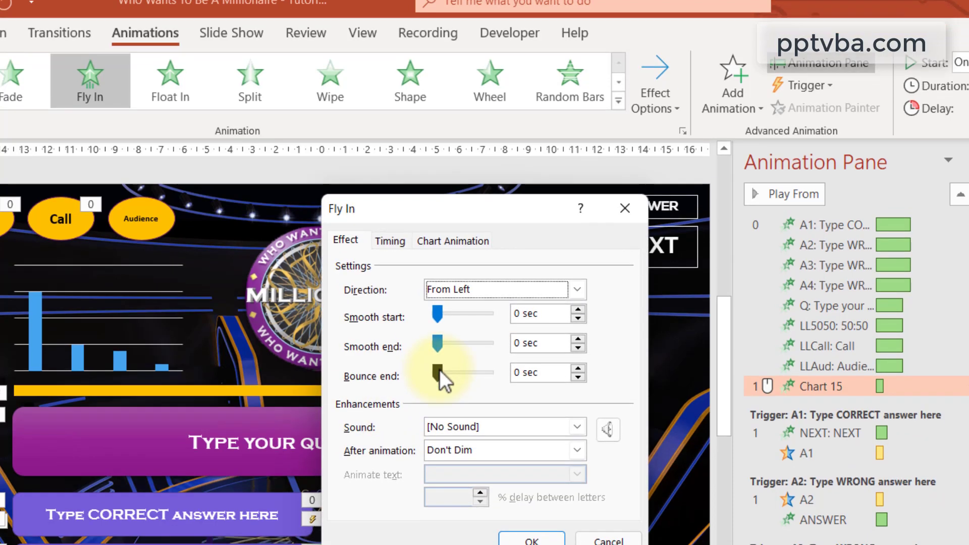
left_click_drag(439, 381, 462, 383)
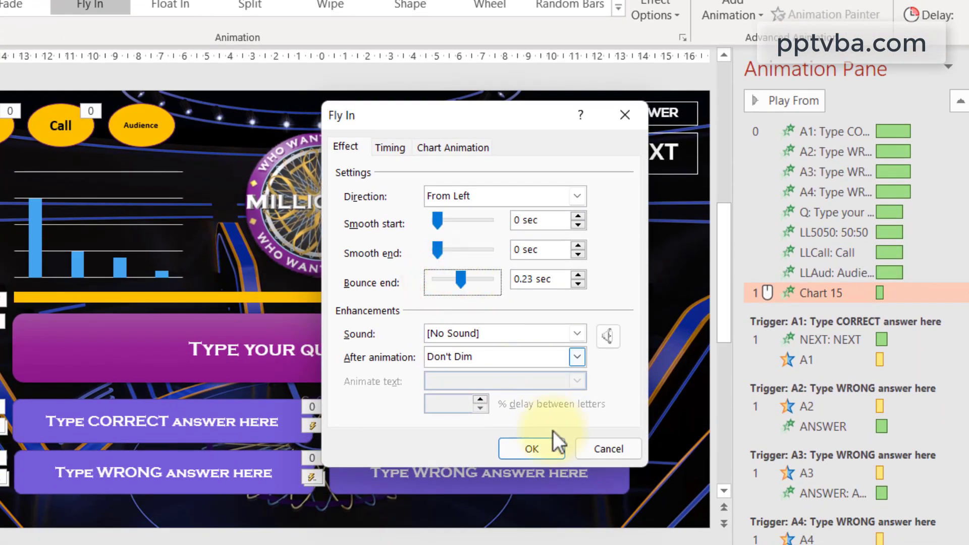
left_click(545, 442)
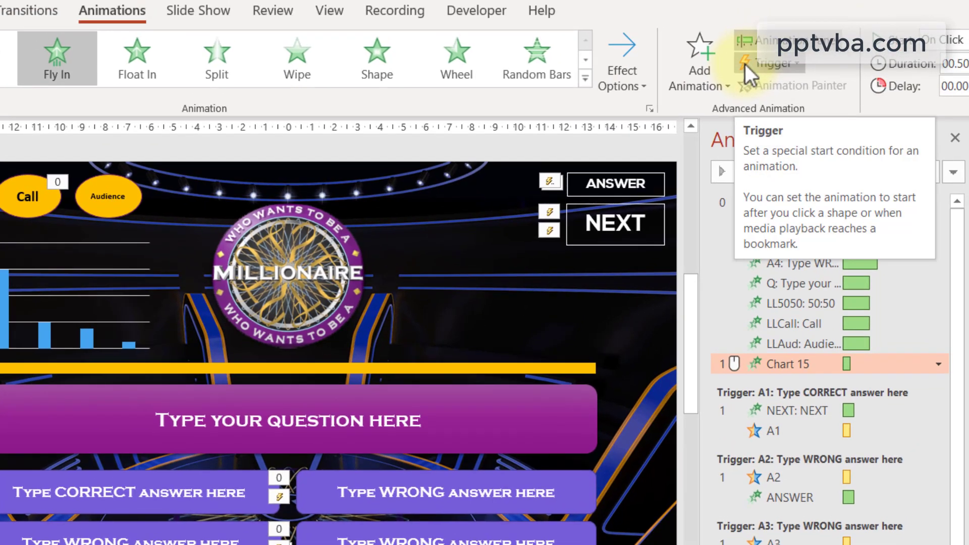
left_click(745, 64)
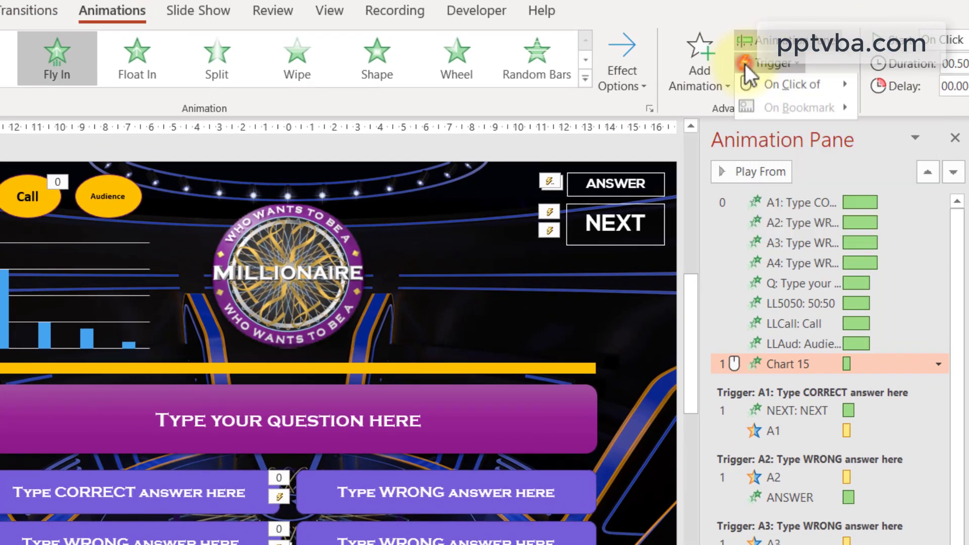
mouse_move(755, 80)
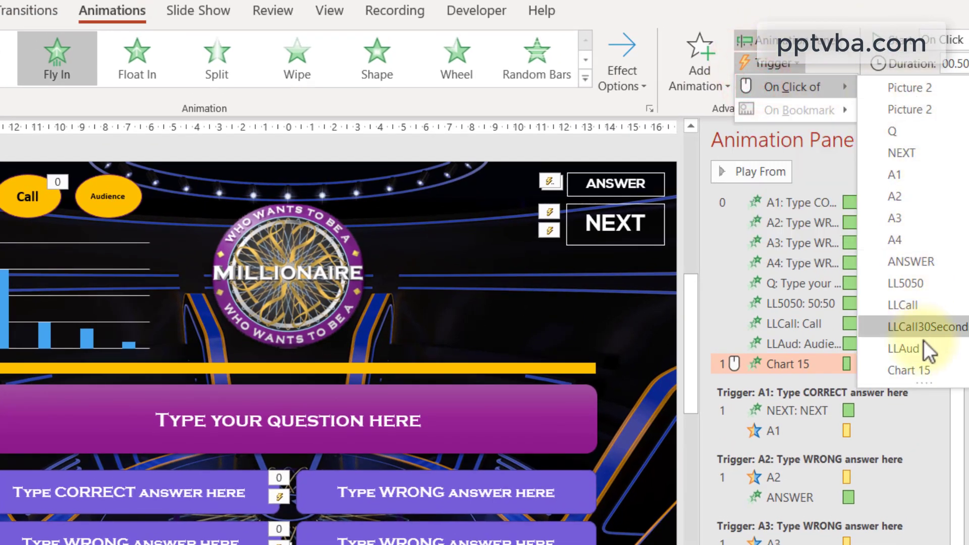
left_click(914, 351)
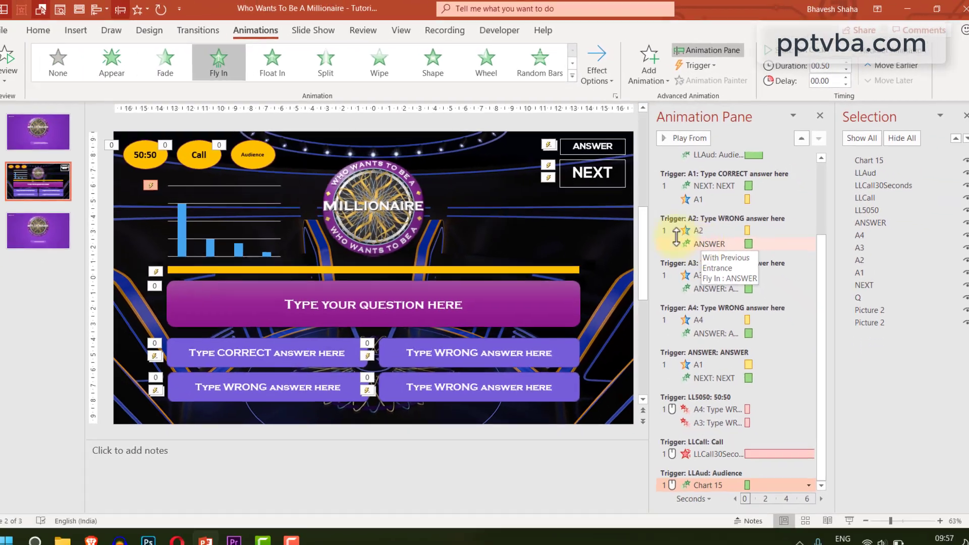
left_click(199, 155)
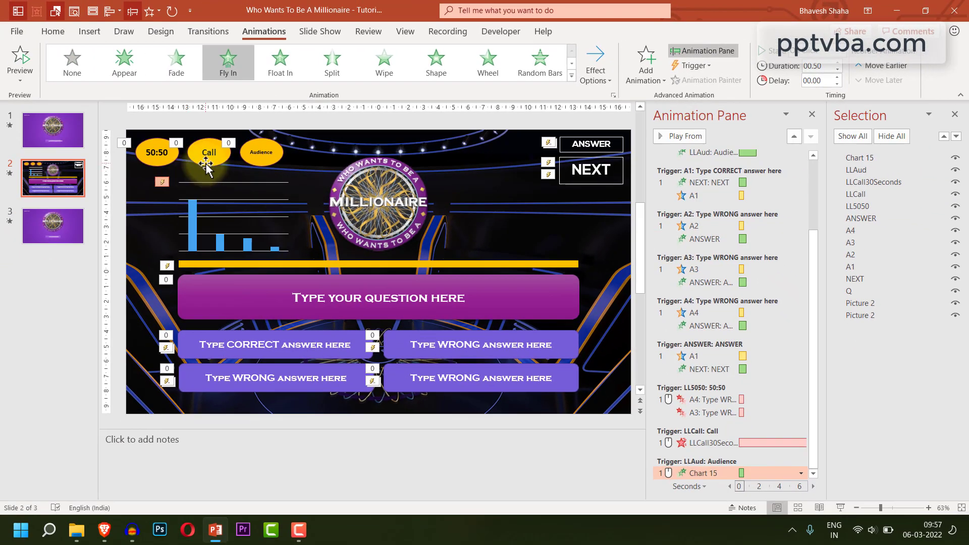
left_click(145, 155)
left_click(255, 163)
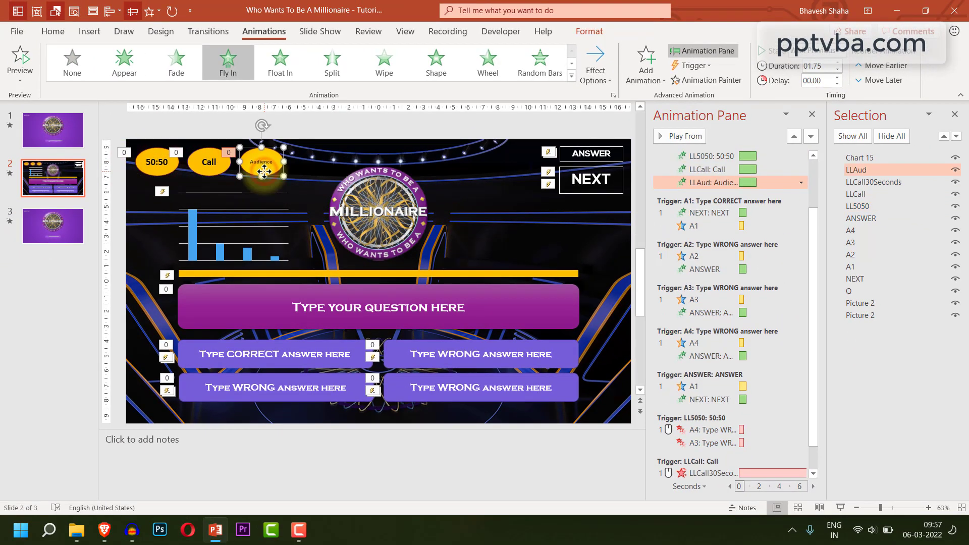
left_click(275, 134)
scroll(277, 137, "down", 1)
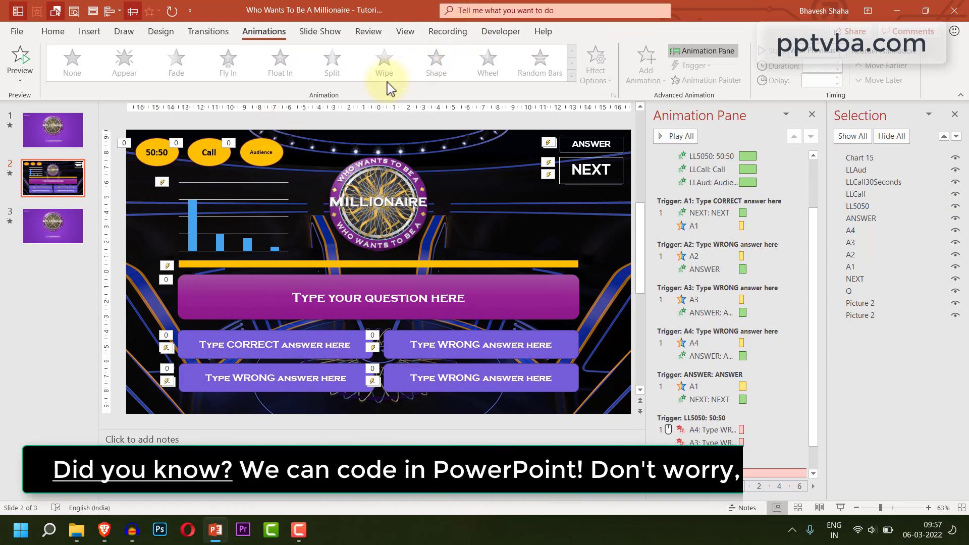
- Deselect the Audience shape and check the Developer and Home ribbon tabs
left_click(255, 146)
left_click(250, 125)
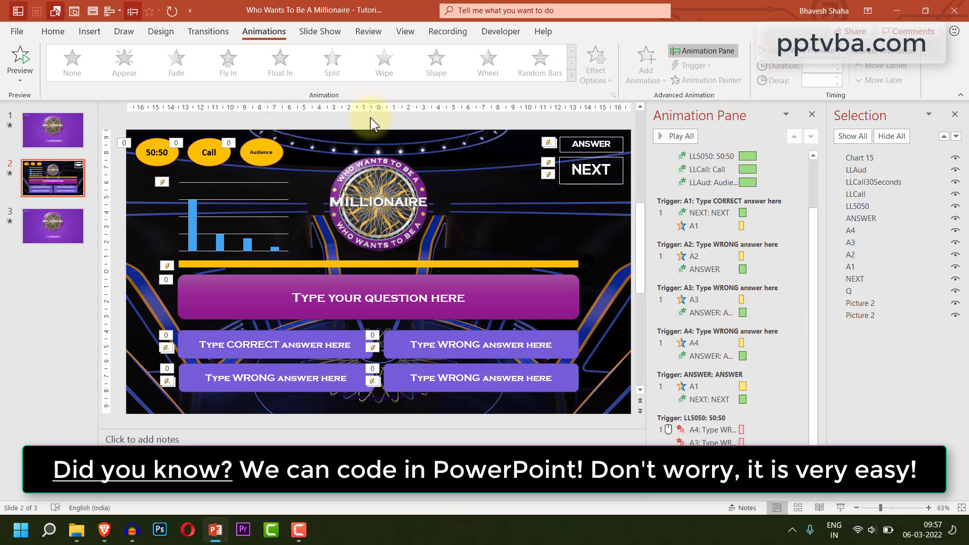
left_click(512, 33)
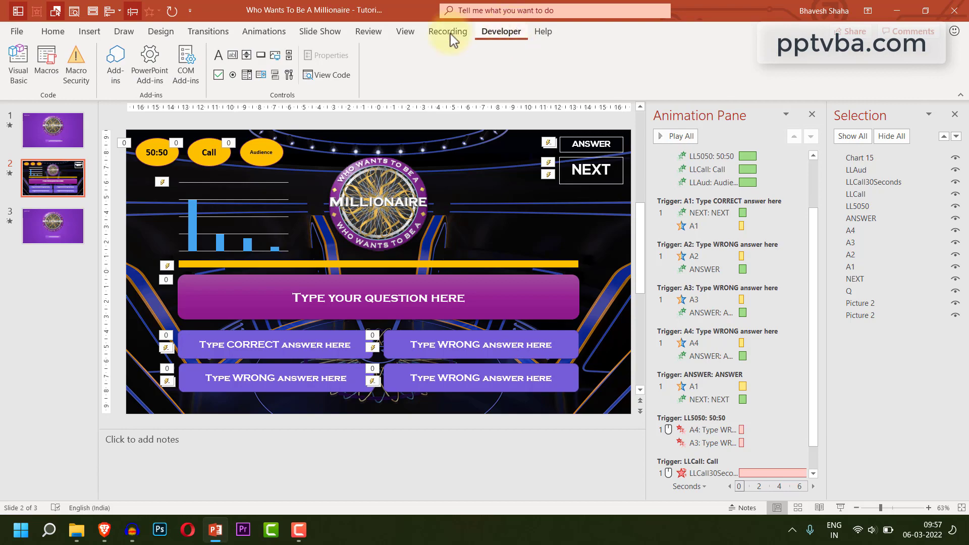
left_click(56, 31)
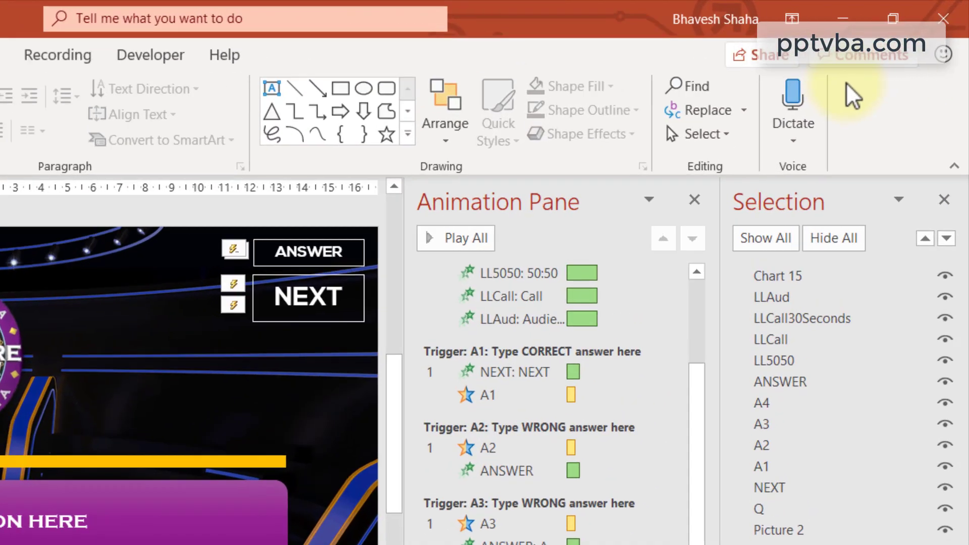
- Confirm Developer is ticked in Customize the Ribbon and display the Developer tab
right_click(899, 51)
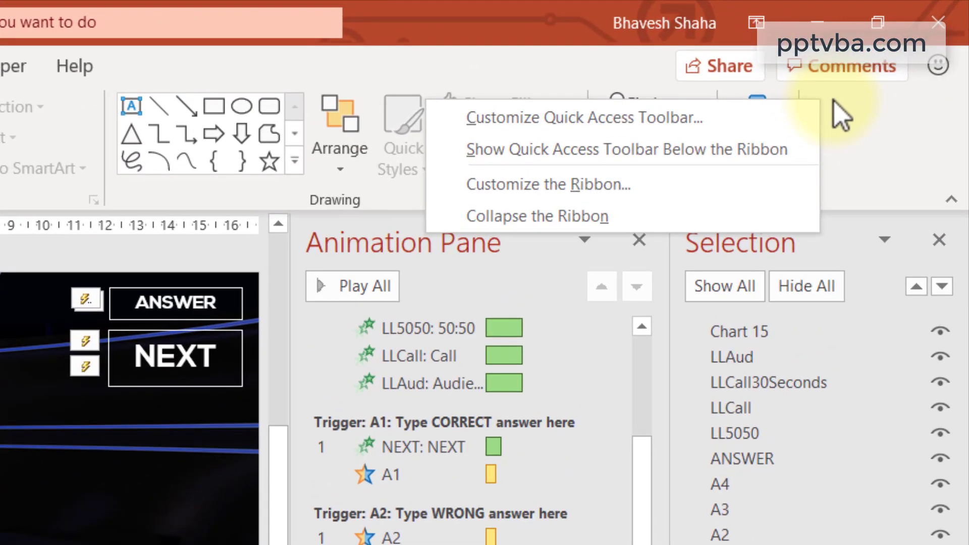
left_click(548, 188)
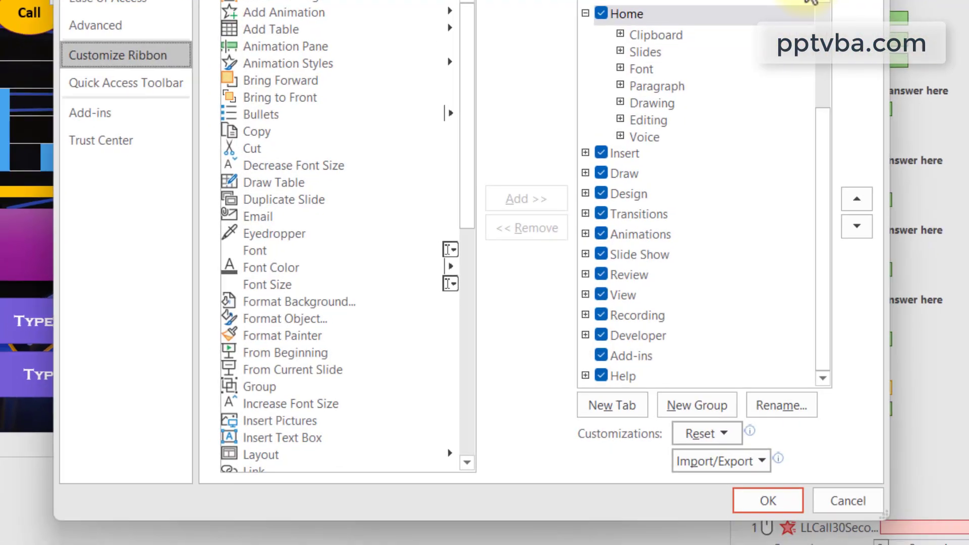
left_click(602, 336)
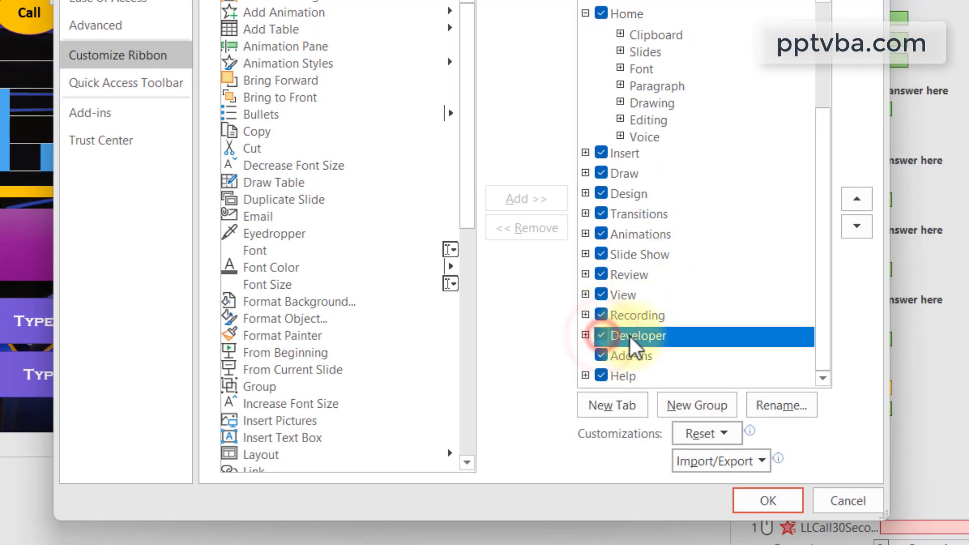
left_click(769, 501)
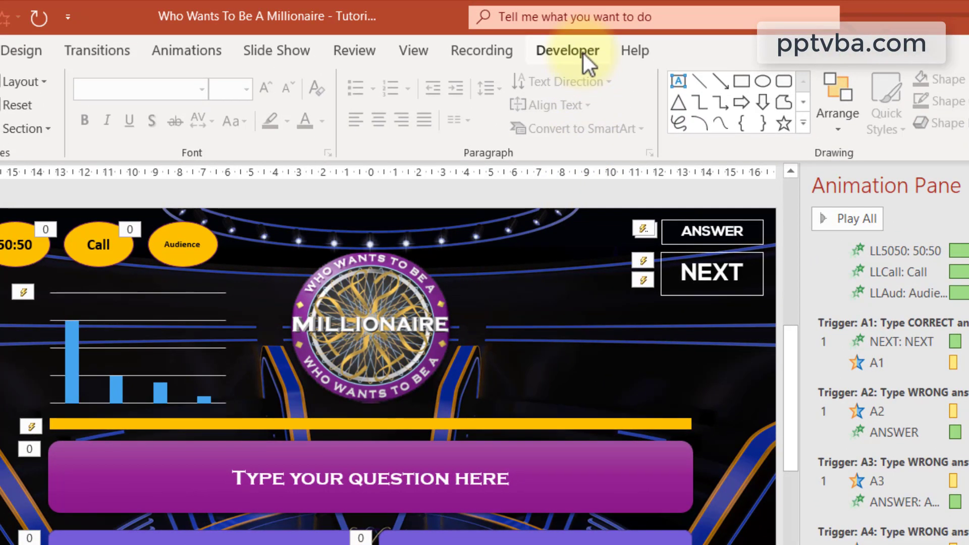
left_click(583, 51)
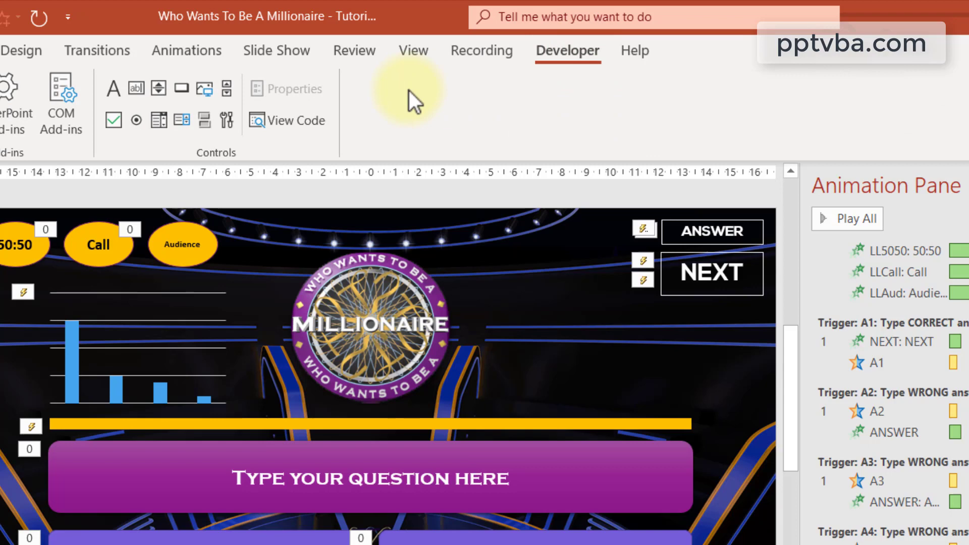
- Open the VBA editor with View Code and insert a new module into VBAProject
left_click(307, 126)
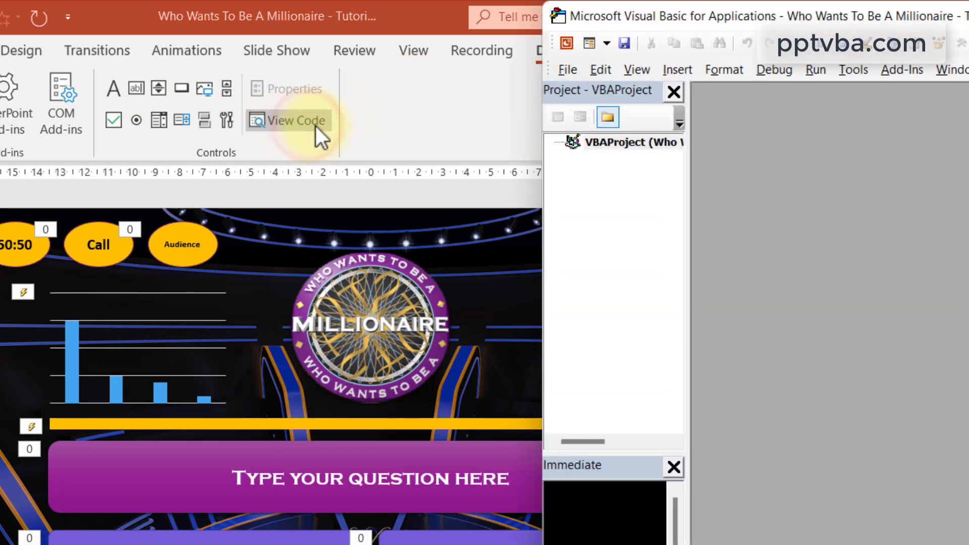
right_click(632, 145)
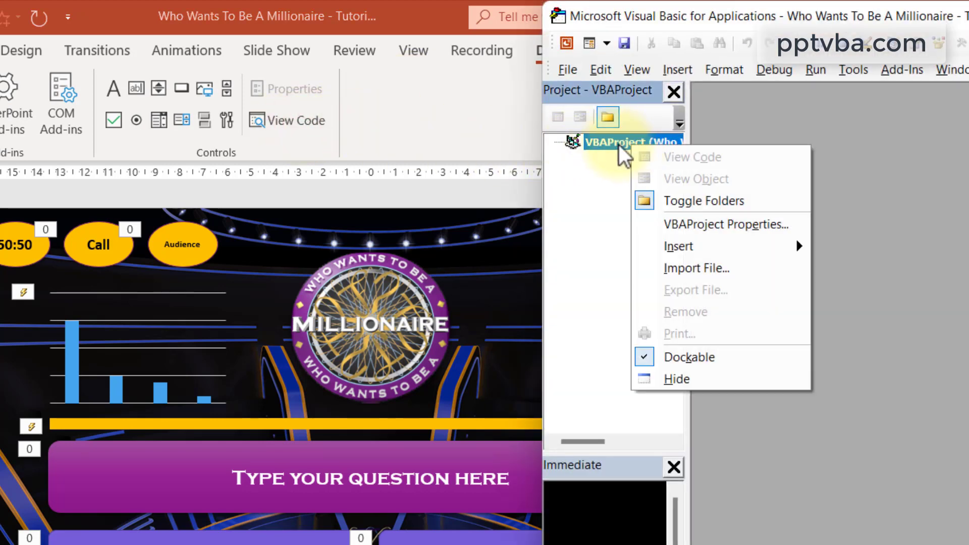
mouse_move(699, 249)
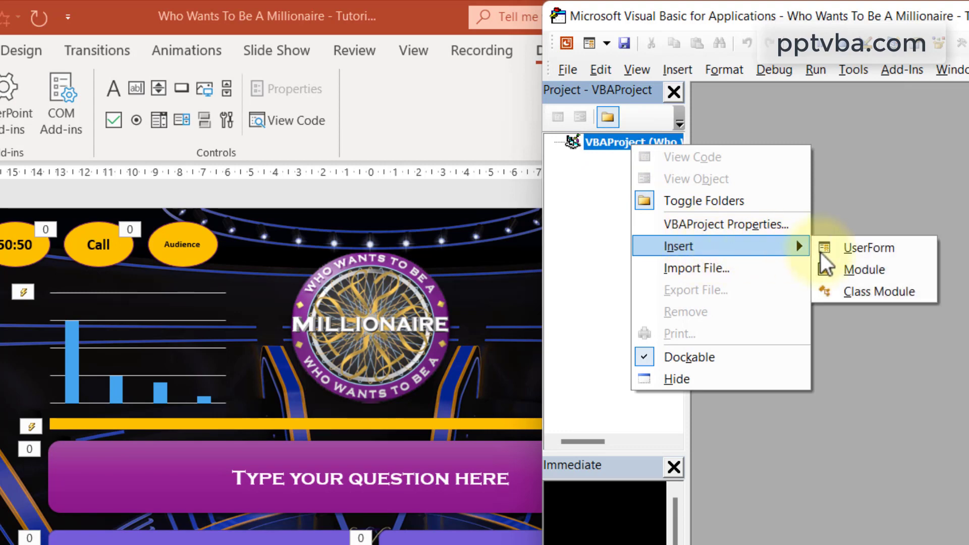
left_click(852, 266)
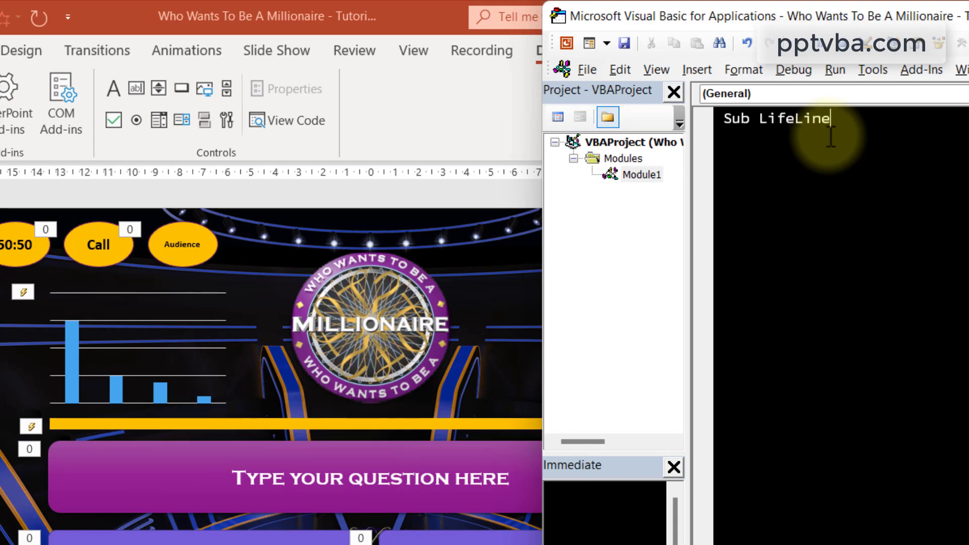
- Give LifeLine an (oSh As Shape) parameter and add a For i = 2 to 16 … Next i loop
type("(oSh As Shape)")
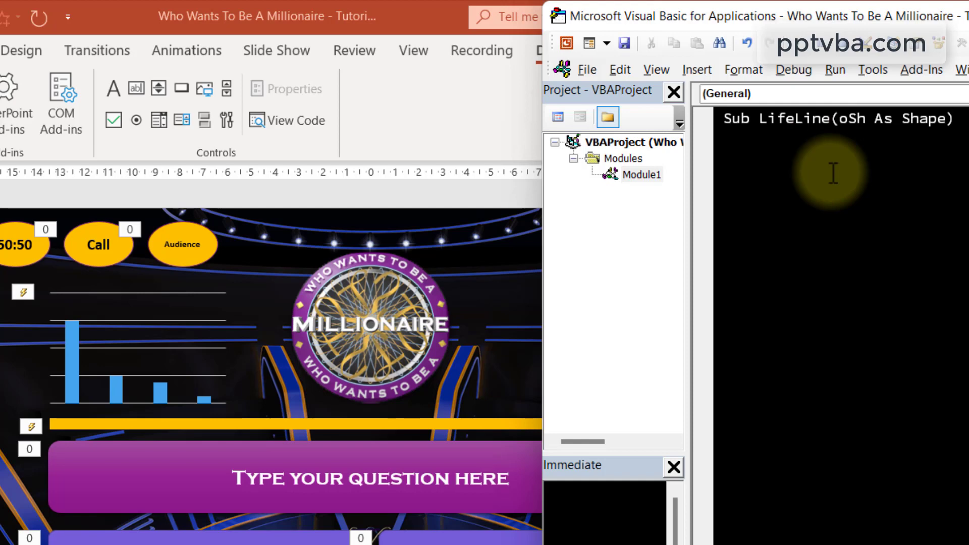
key("Return")
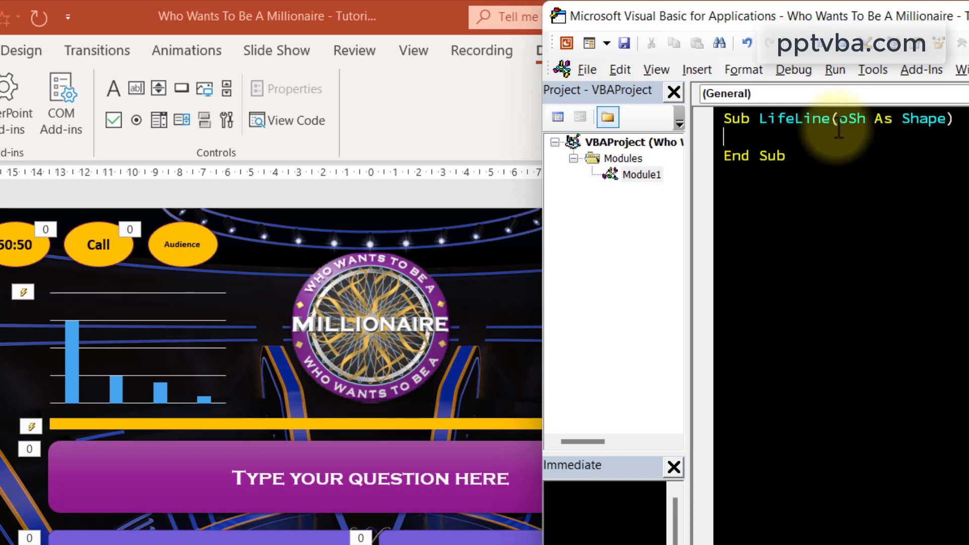
left_click_drag(839, 118, 895, 121)
left_click(885, 142)
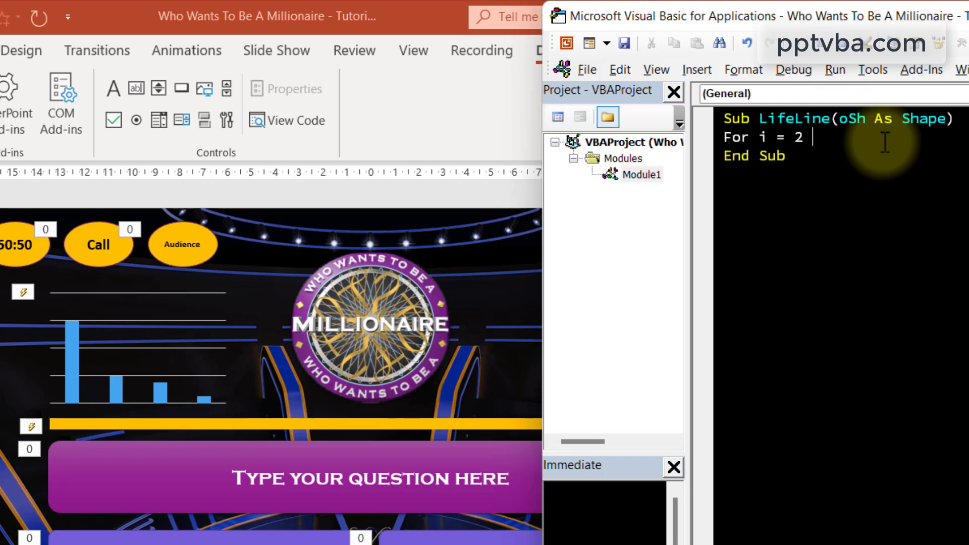
type("For i = 2 to 16")
key("Return")
key("Return")
type("Next i")
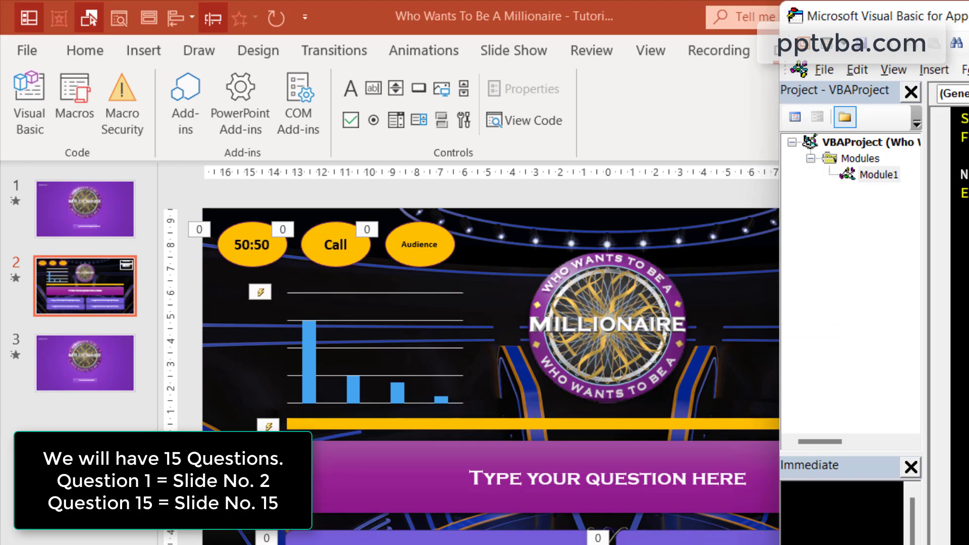
double_click(814, 163)
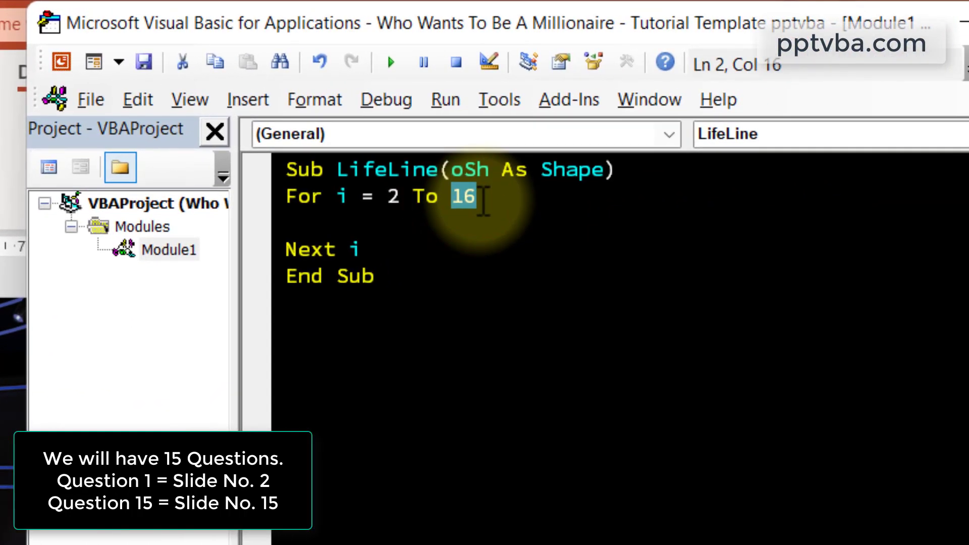
left_click(784, 162)
left_click(427, 217)
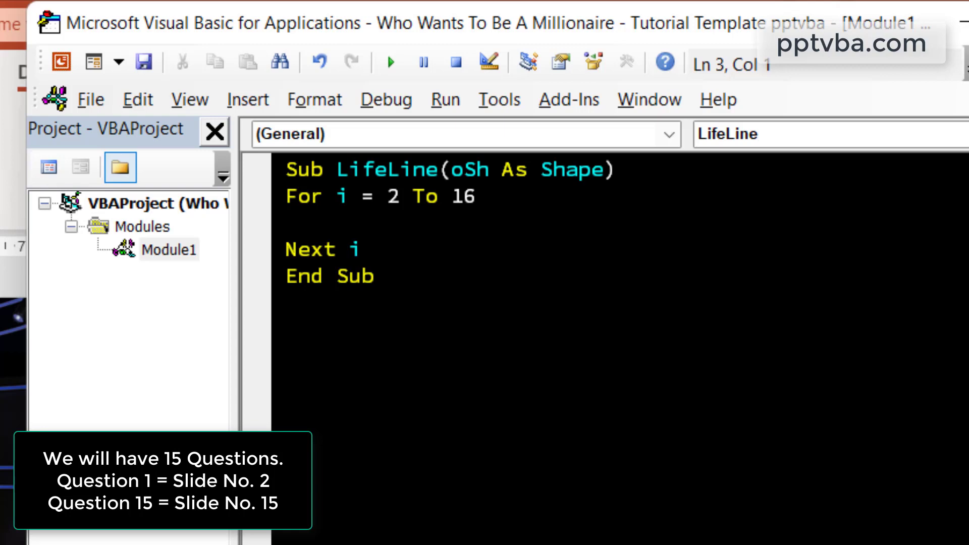
left_click_drag(487, 210, 455, 213)
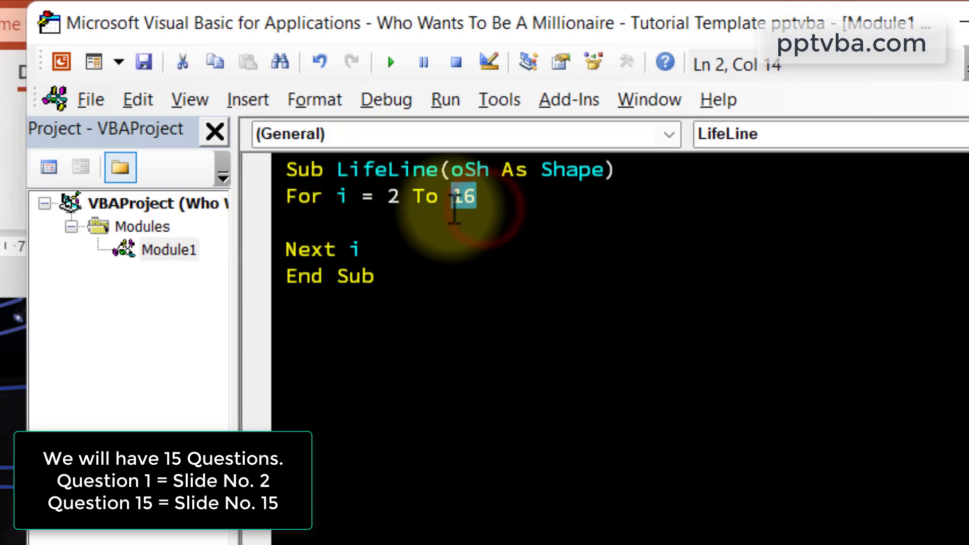
left_click(430, 233)
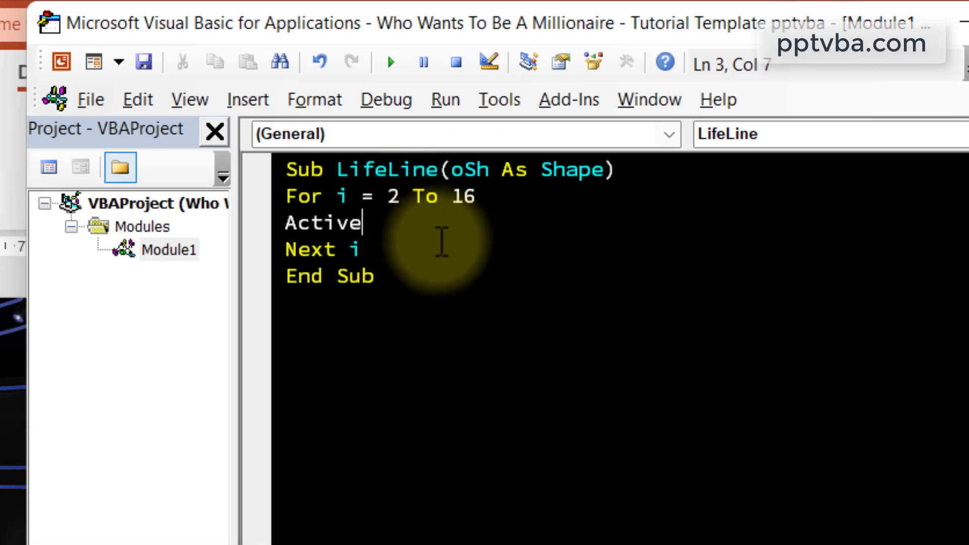
- Inside the loop, add ActivePresentation.Slides(i).Shapes(oSh.Name).Visible = msoFalse
type("ActivePresentation.Slide")
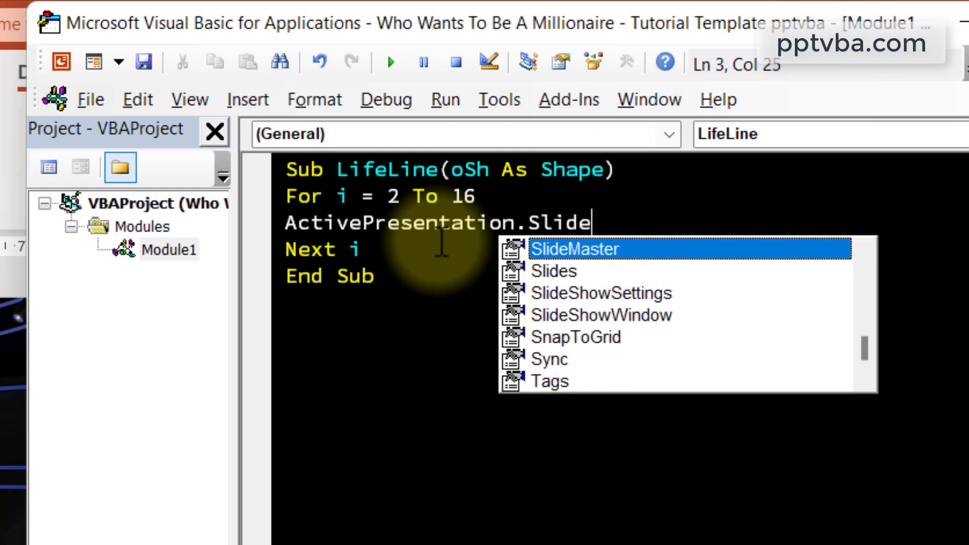
type("s(i).Shapes(")
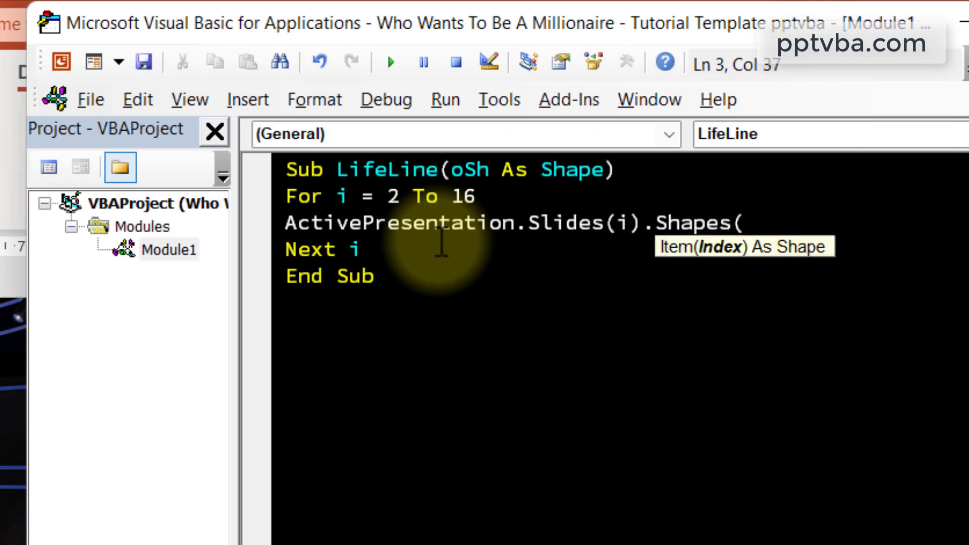
type("oSh.Name")
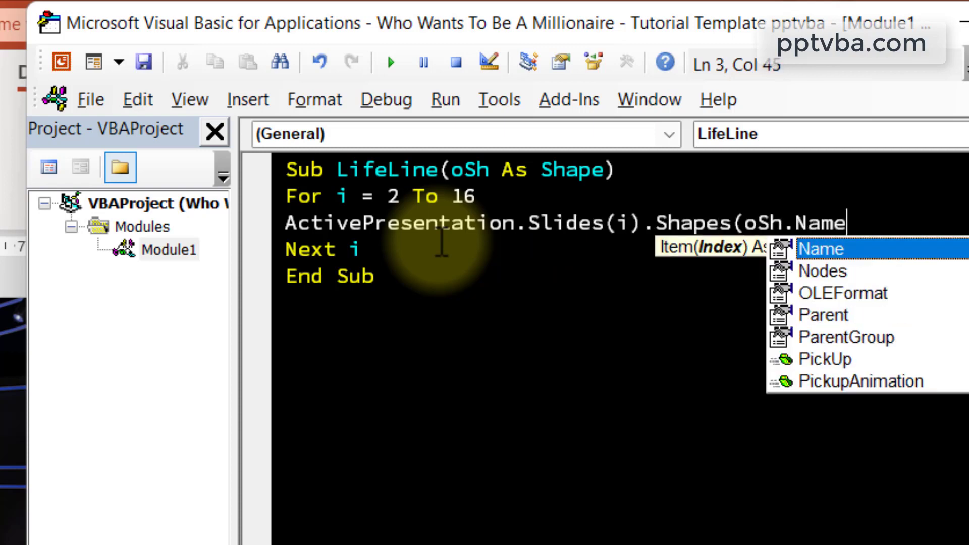
type(")")
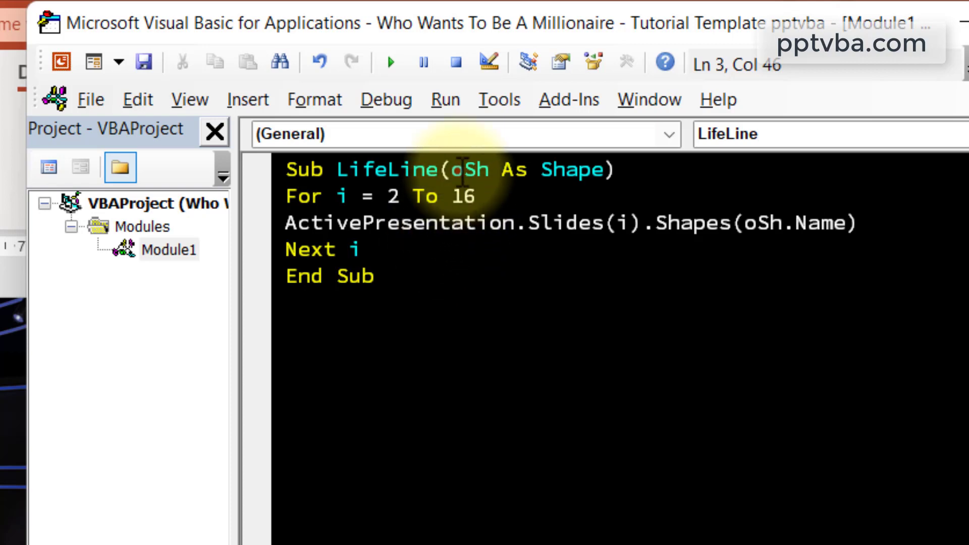
left_click_drag(463, 174, 563, 171)
left_click(940, 227)
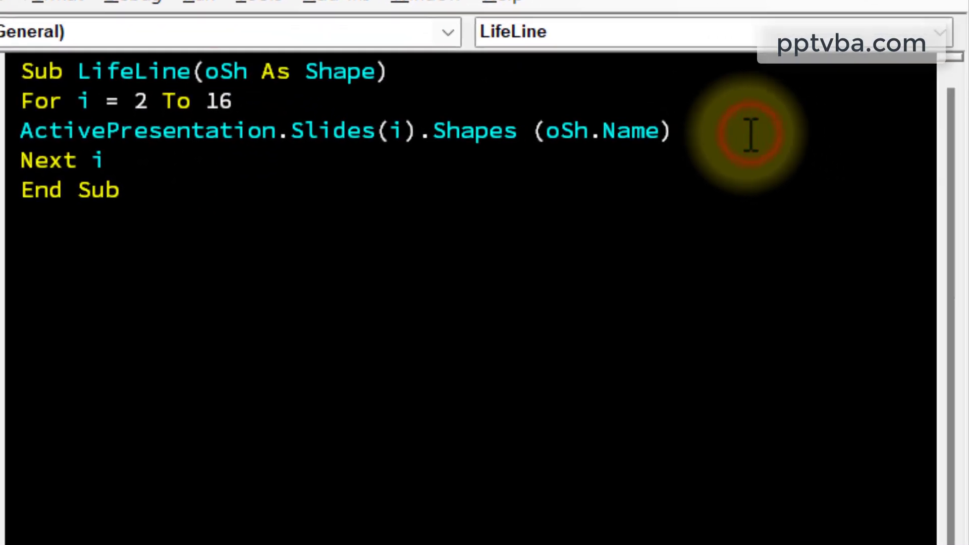
type(".Visible = msoFalse")
left_click(379, 259)
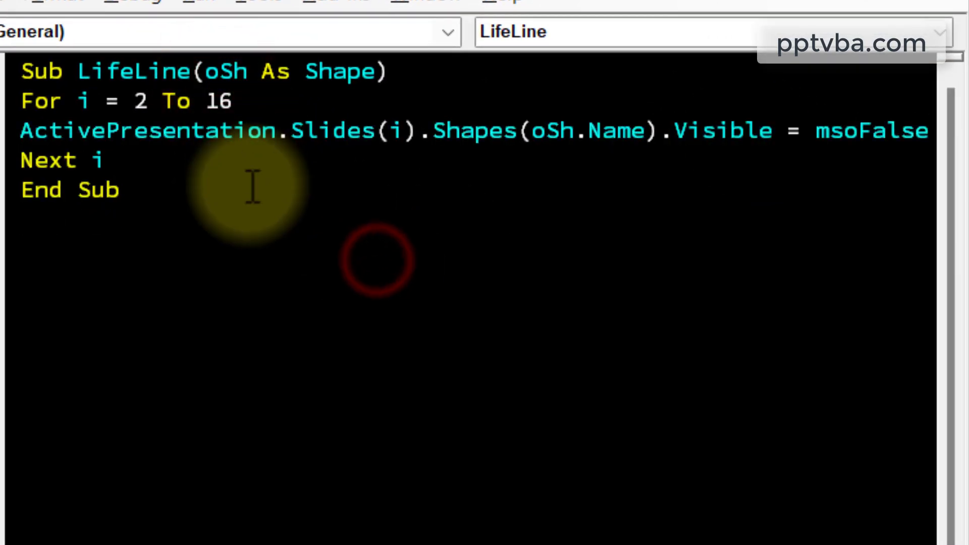
left_click_drag(247, 185, 108, 58)
left_click(628, 256)
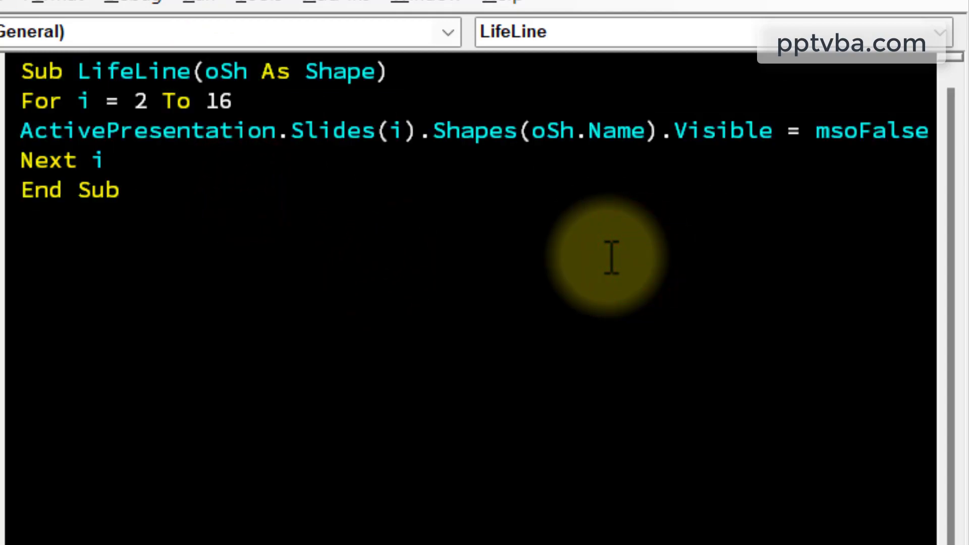
left_click_drag(21, 130, 199, 173)
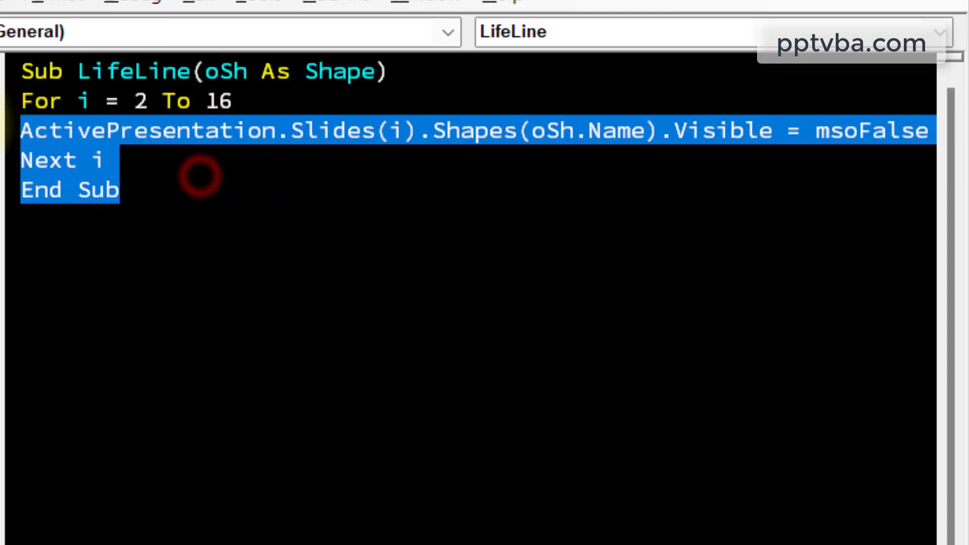
left_click(162, 133)
left_click(103, 261)
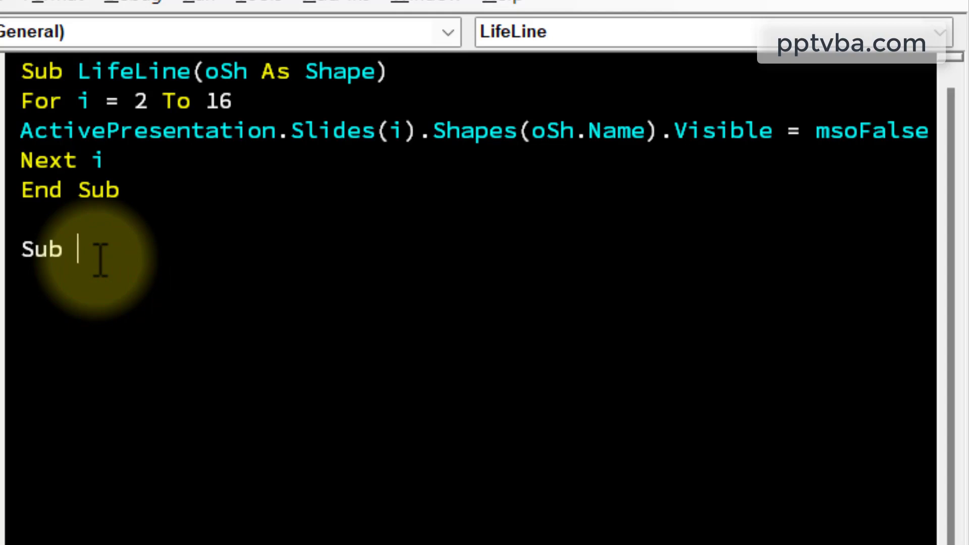
- Start Sub InitialiseGame and paste a copy of LifeLine's For…Next loop into it
type("Sub InitialiseGam")
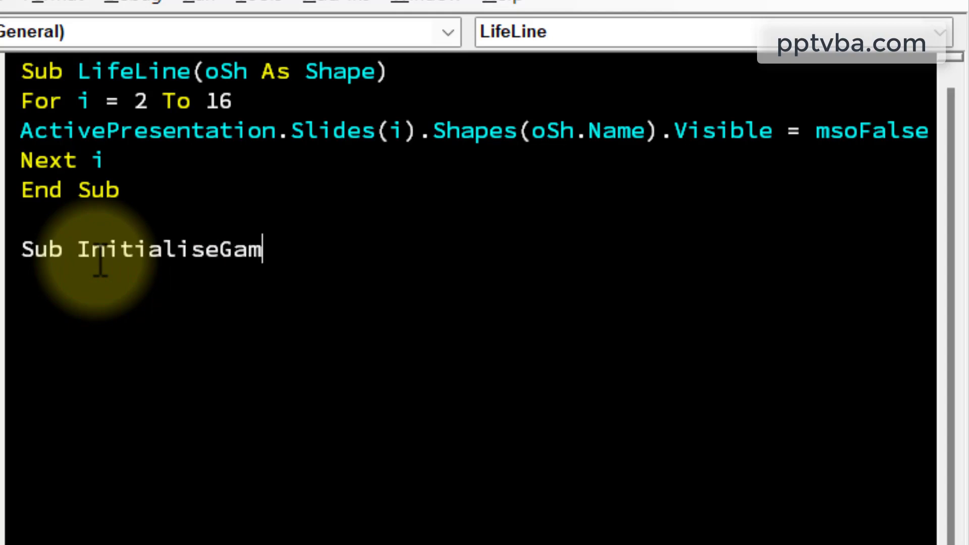
type("e")
key("Return")
left_click_drag(151, 156, 6, 101)
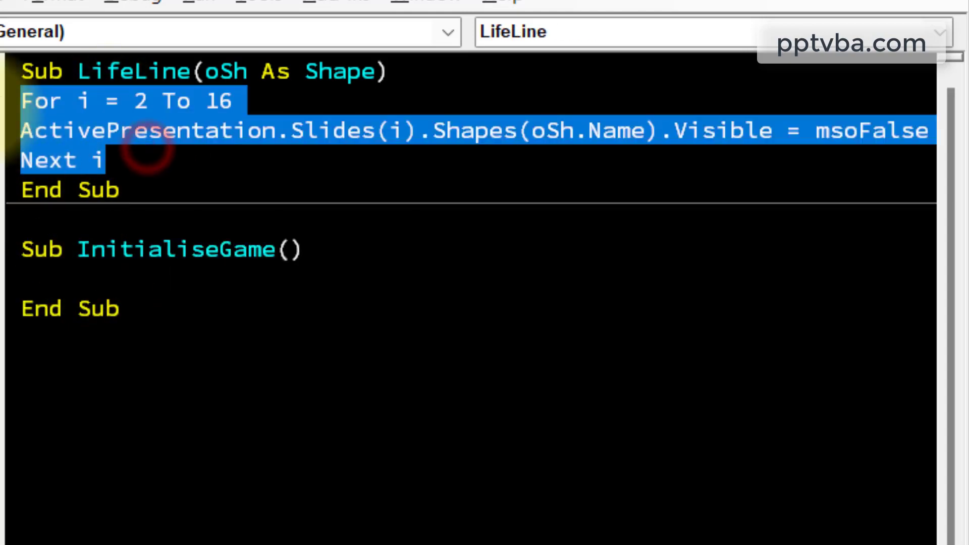
key("ctrl+c")
left_click(152, 277)
key("ctrl+v")
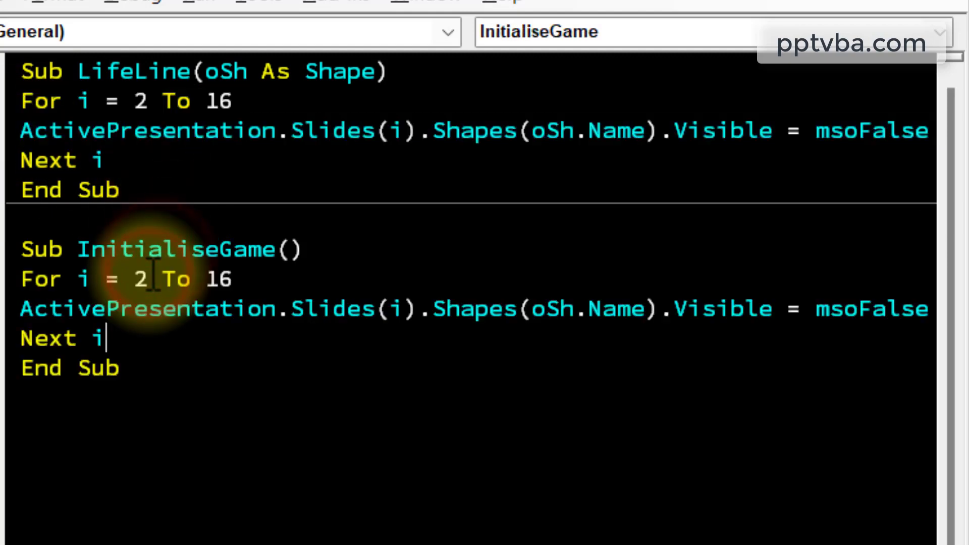
- Point the pasted line at shape "LL5050" with Visible = msoCTrue, and duplicate it twice
left_click_drag(648, 309, 535, 318)
type("\"\"")
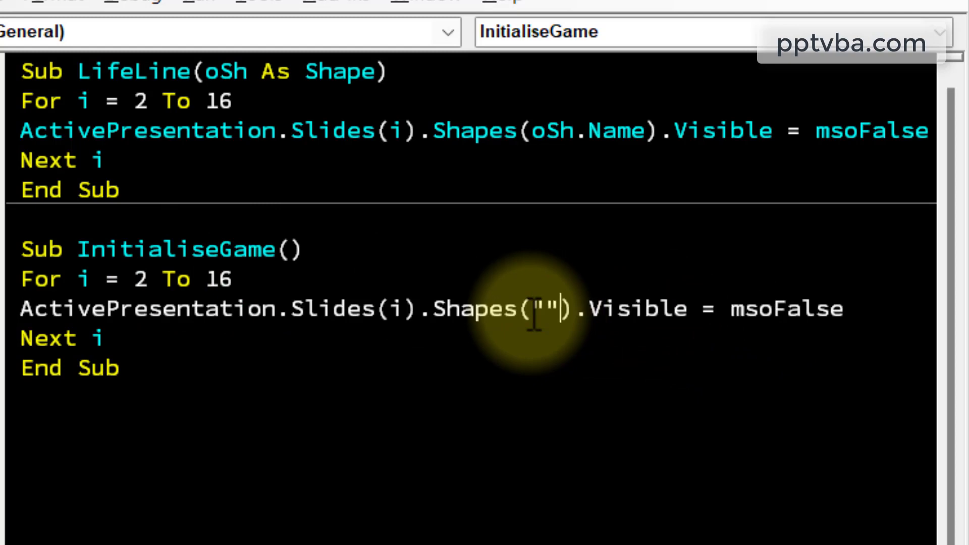
type("LL")
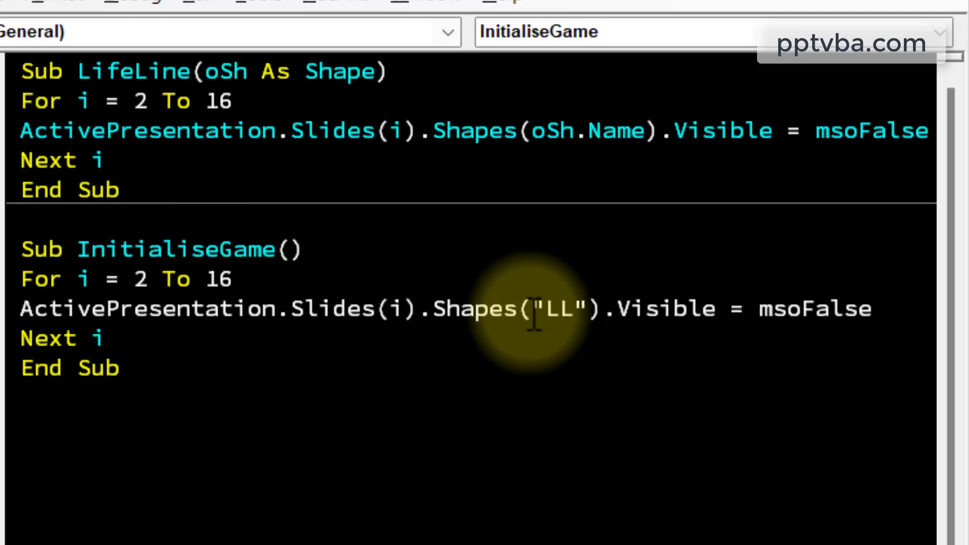
type("5050")
left_click(918, 298)
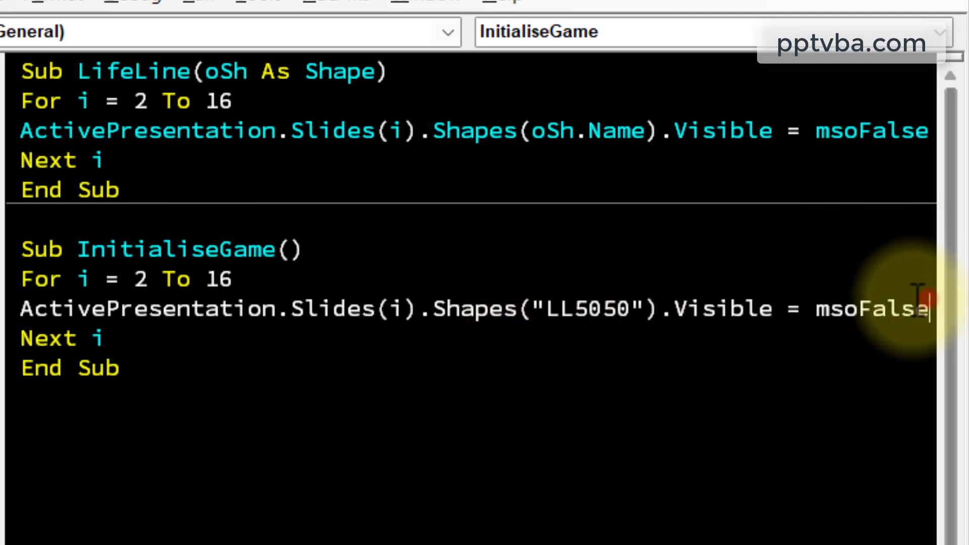
left_click_drag(917, 295, 860, 309)
type("CT")
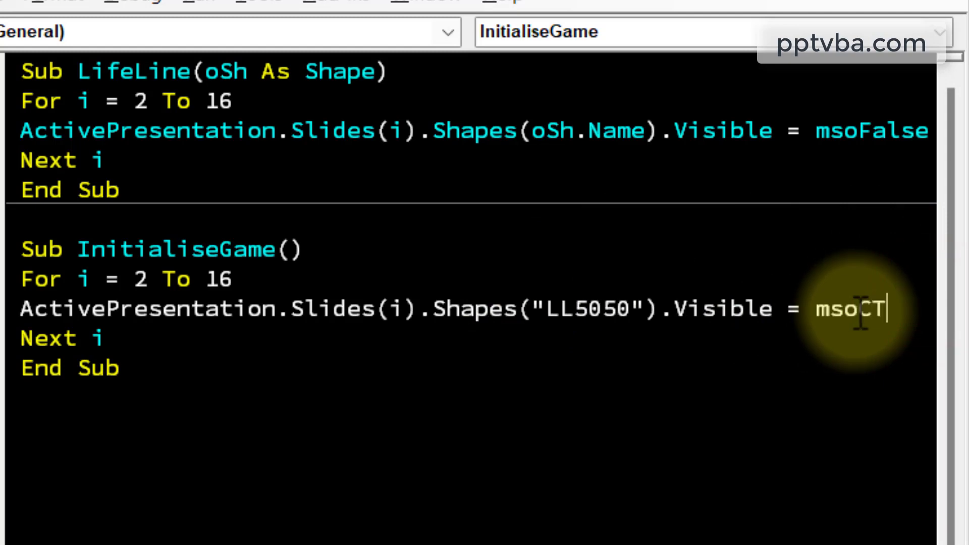
type("rue")
left_click(827, 339)
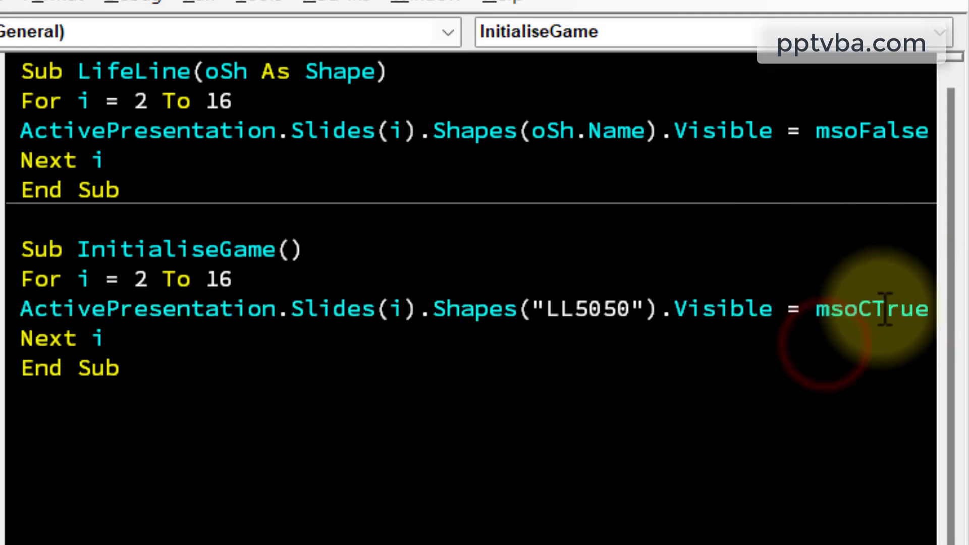
key("Home")
key("Return")
left_click_drag(21, 309, 54, 338)
key("ctrl+c")
left_click(51, 338)
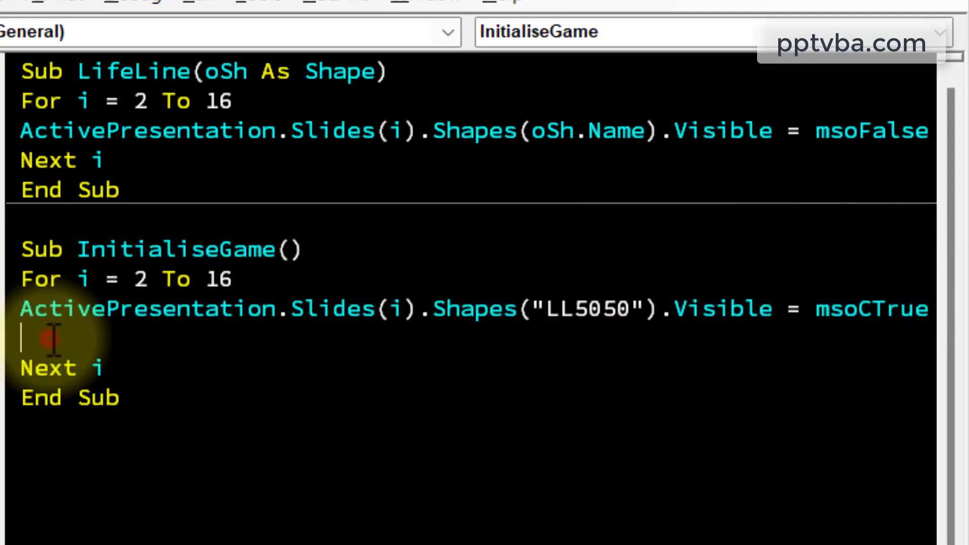
key("ctrl+v")
key("ctrl+v")
- Rename the copies to LLCall and LLAud, then begin a SlideShowWindow.View.GotoSlide line below the loop
left_click_drag(631, 338, 576, 338)
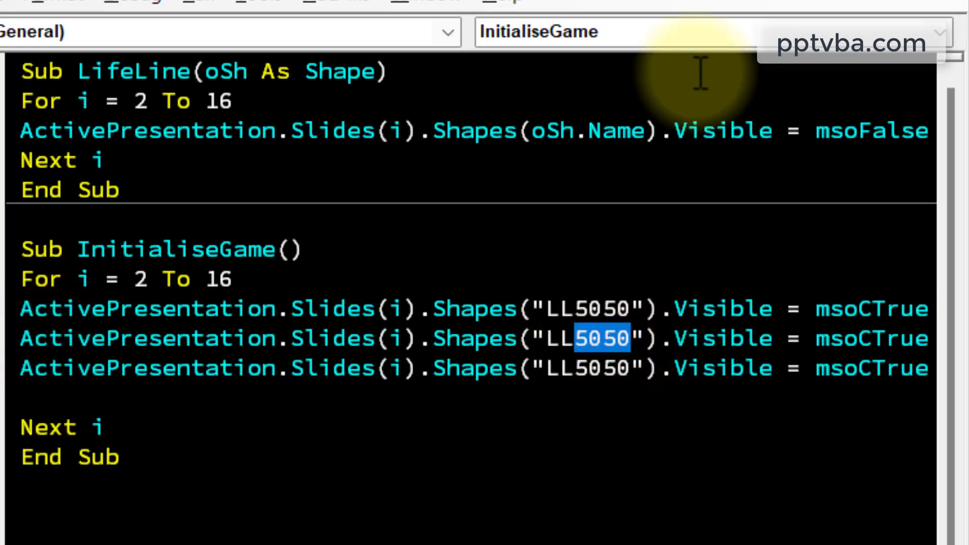
type("Call")
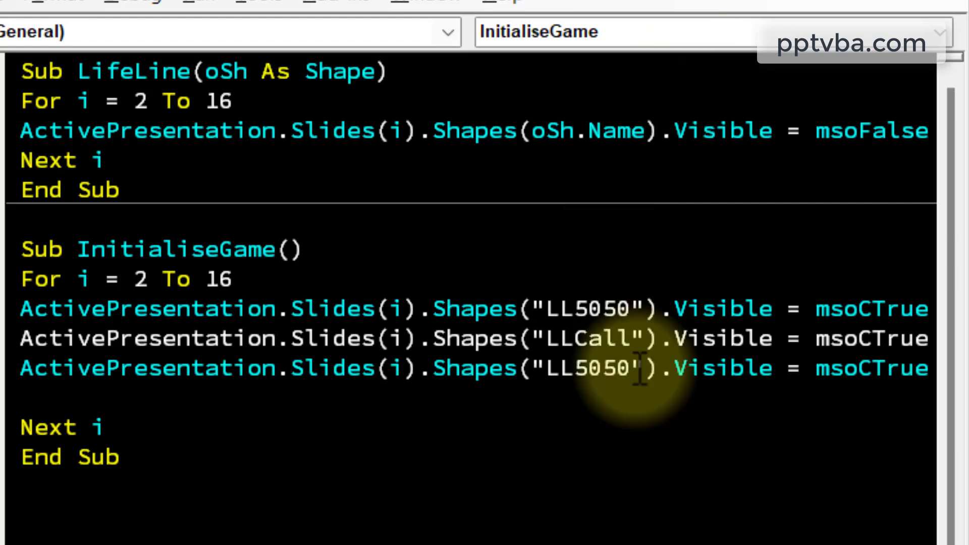
left_click_drag(620, 371, 579, 372)
type("A")
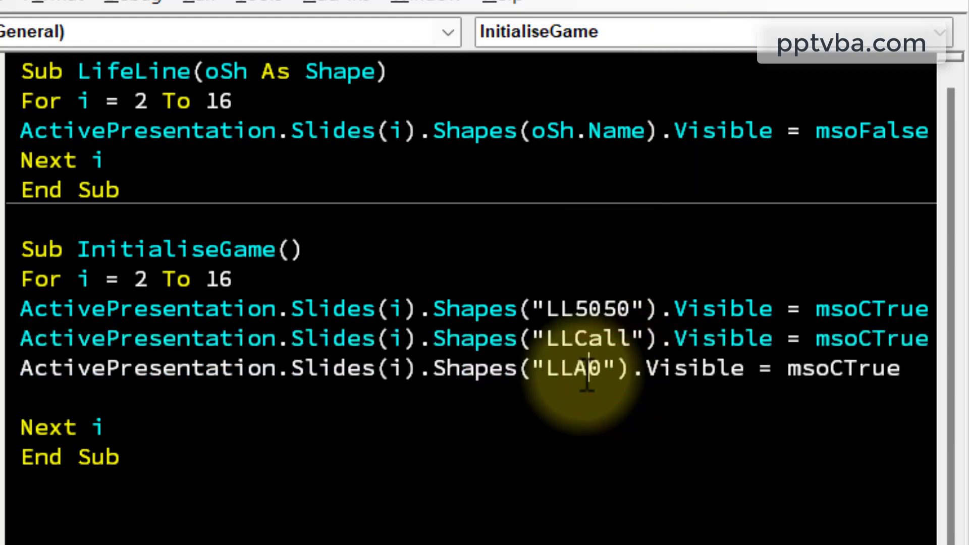
type("ud")
key("Delete")
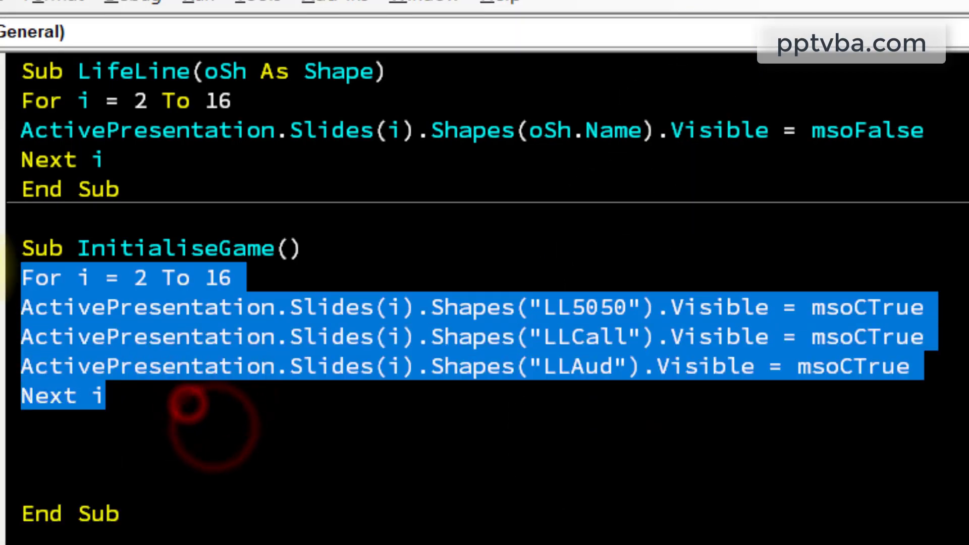
left_click(79, 460)
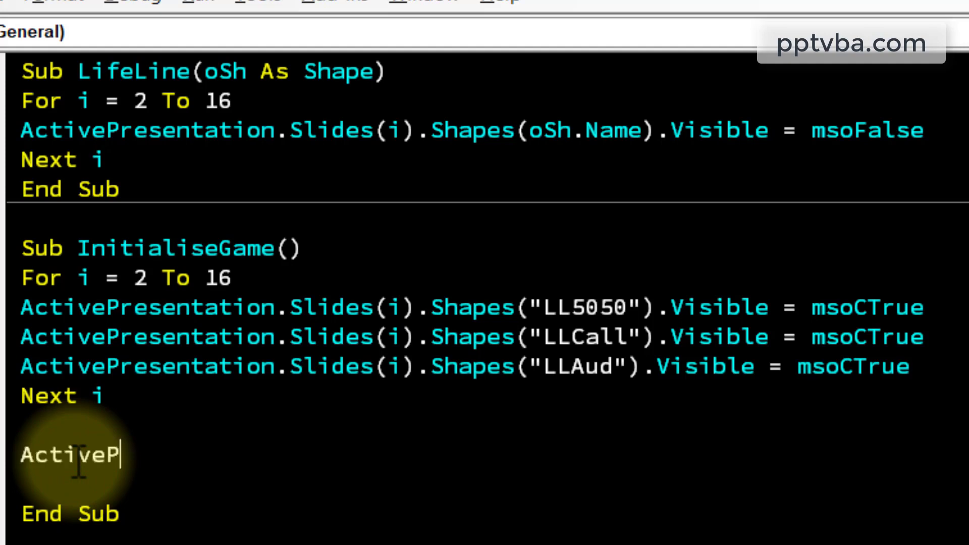
type(".S")
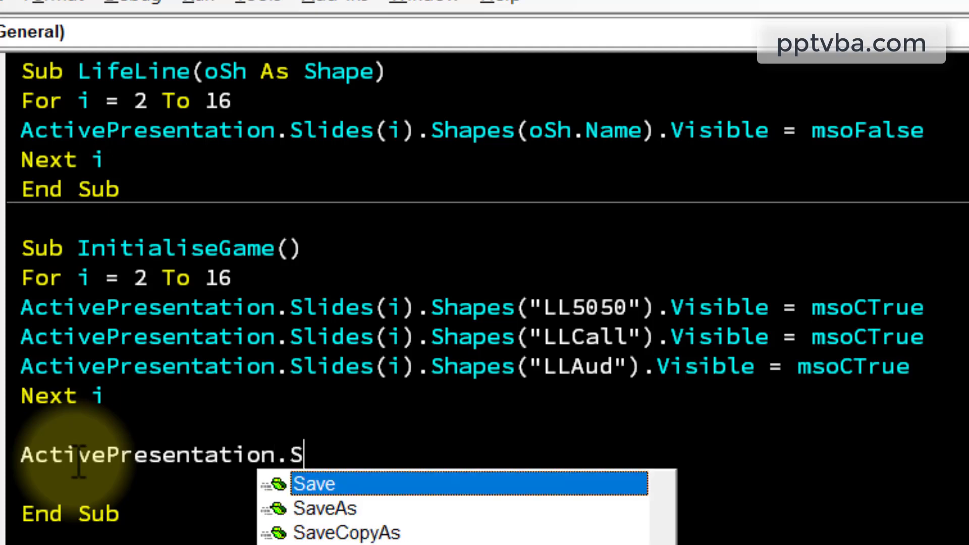
type("lideShowWindow.")
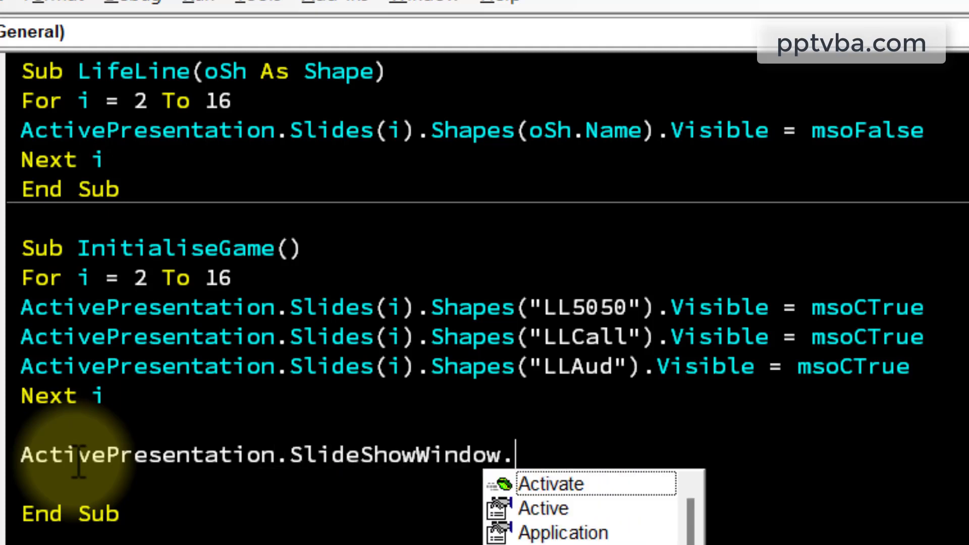
type("View.")
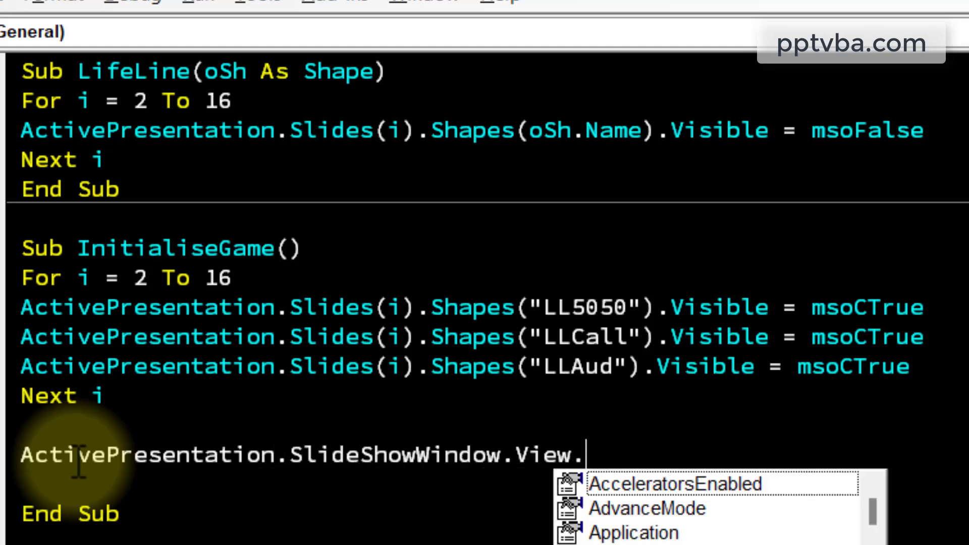
type("GotoSlid")
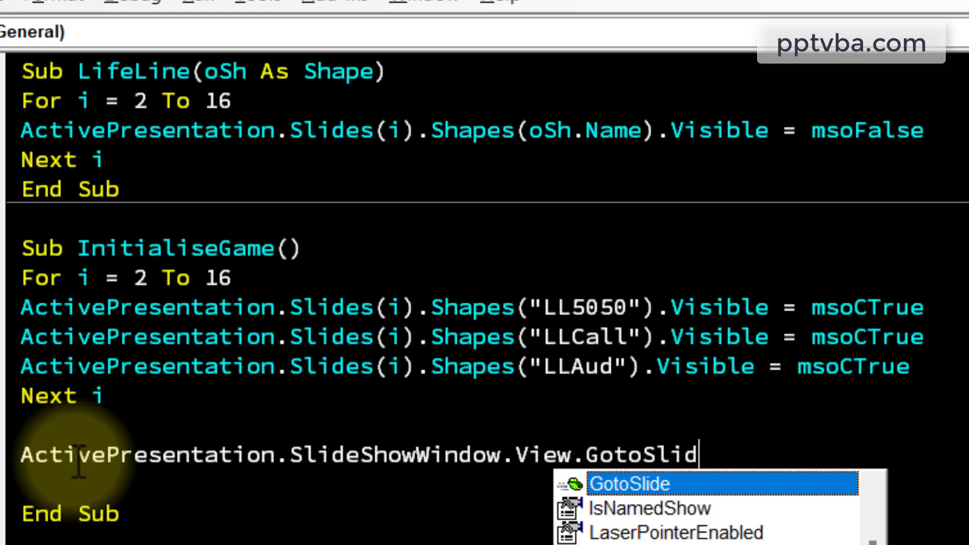
type("e 2")
- Make the START GAME button on slide 1 run the InitialiseGame macro when clicked
left_click(112, 277)
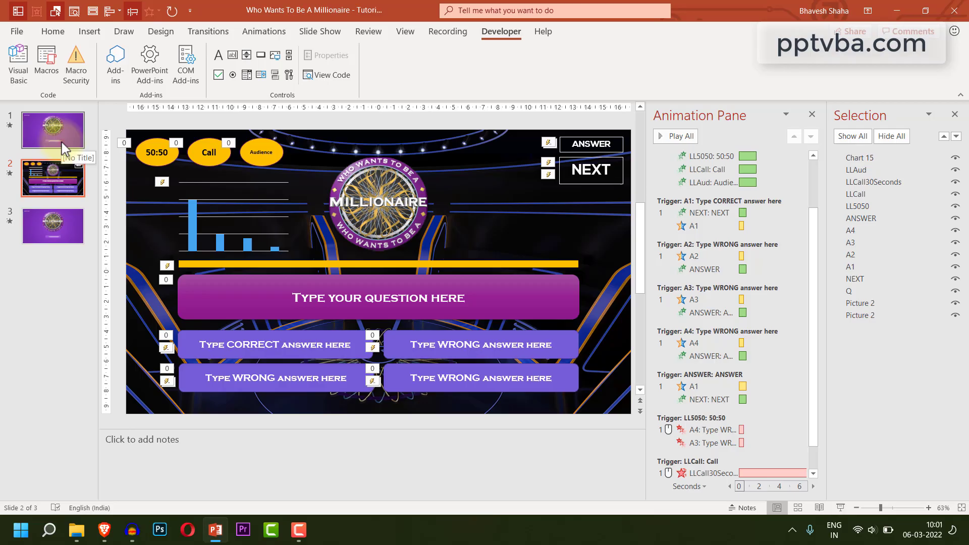
left_click(61, 142)
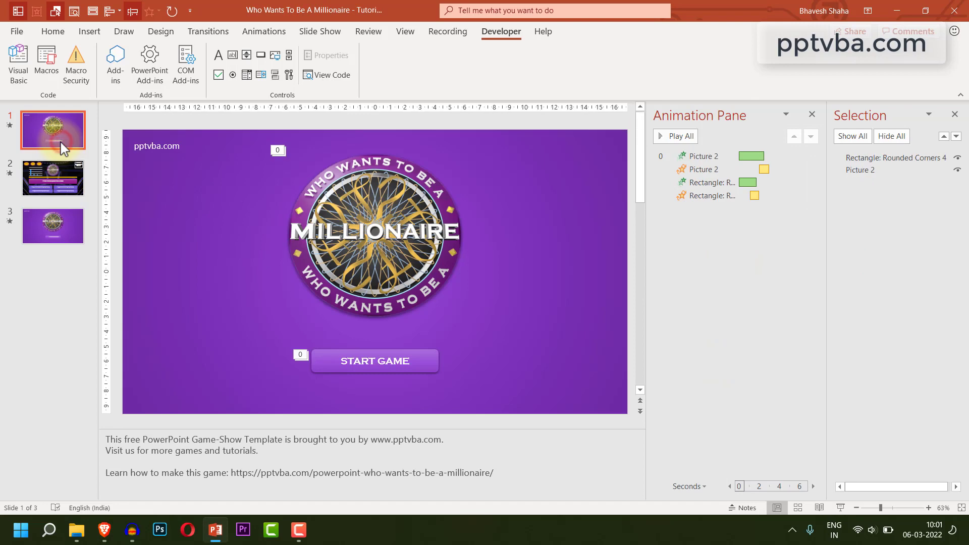
left_click(334, 349)
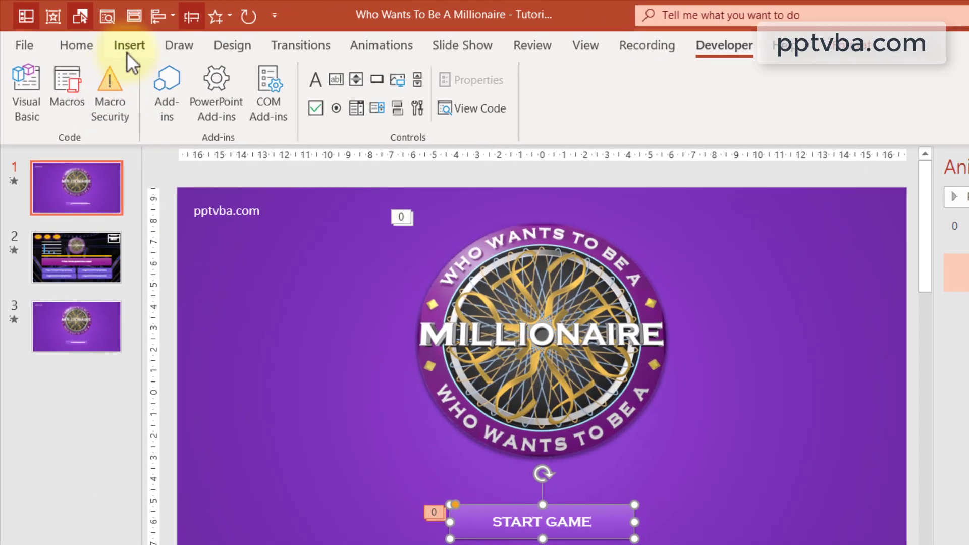
left_click(132, 49)
left_click(756, 123)
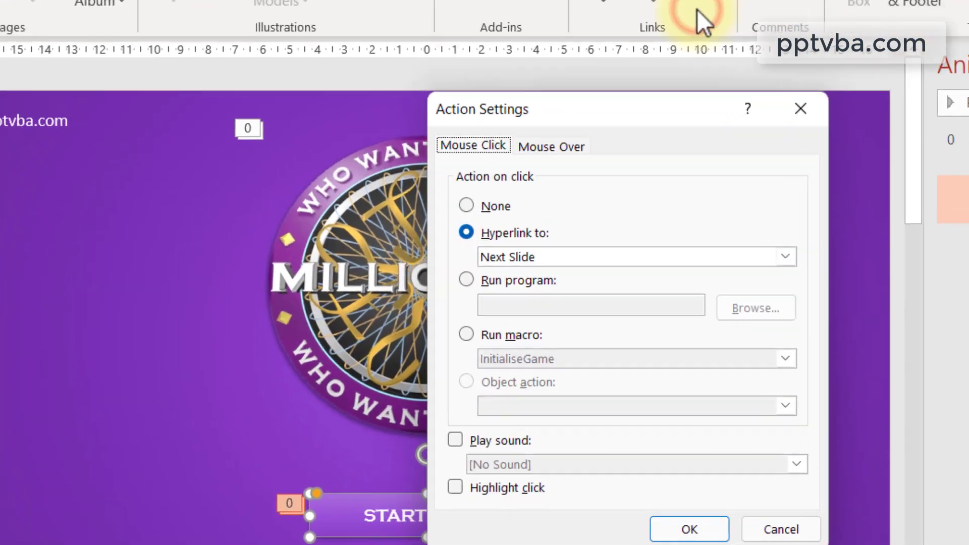
left_click(525, 337)
left_click(529, 363)
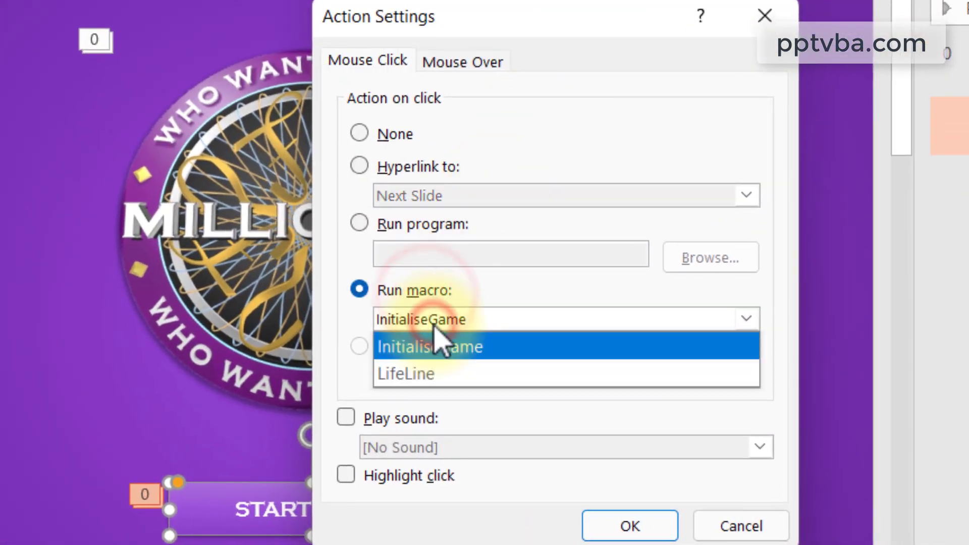
left_click(446, 353)
left_click(667, 526)
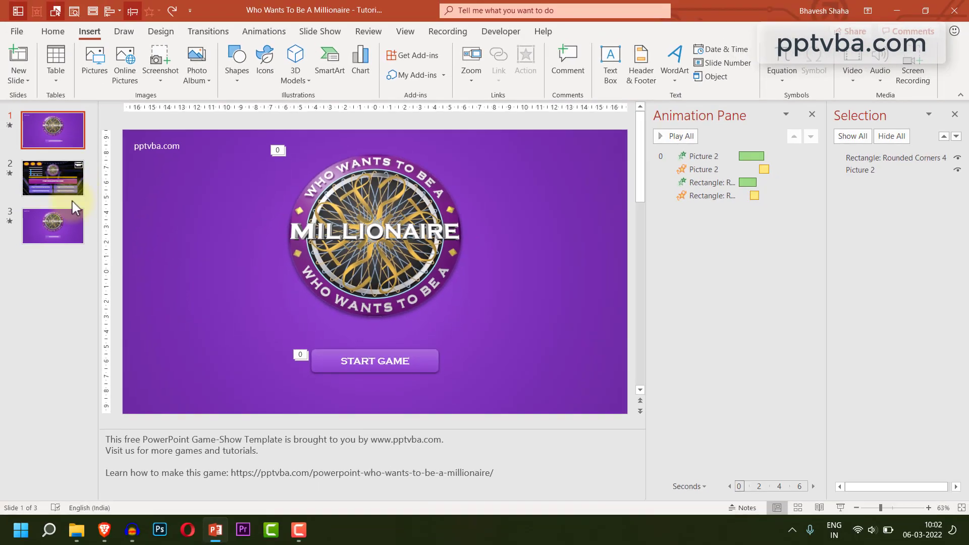
- On slide 2, set the 50:50 shape to run the LifeLine macro when clicked
left_click(71, 198)
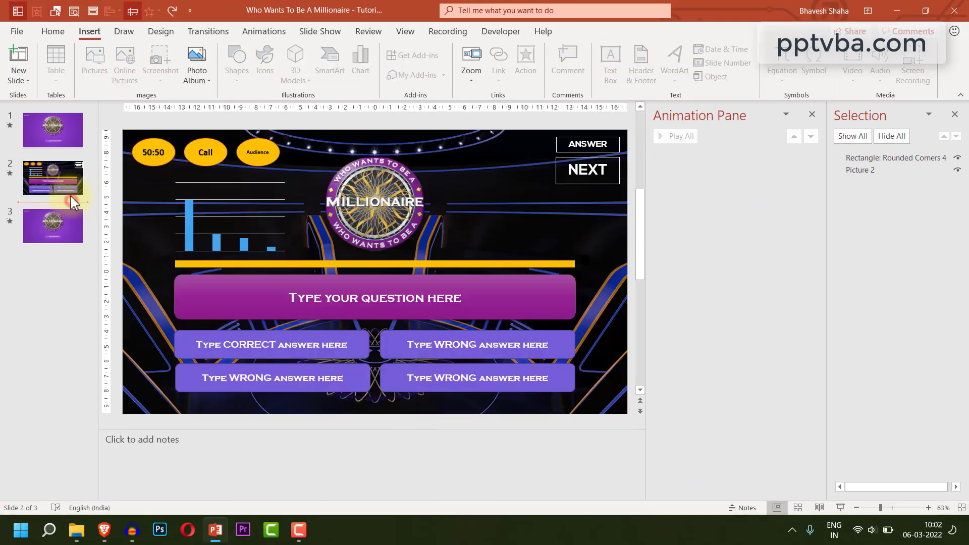
left_click(153, 146)
left_click(526, 60)
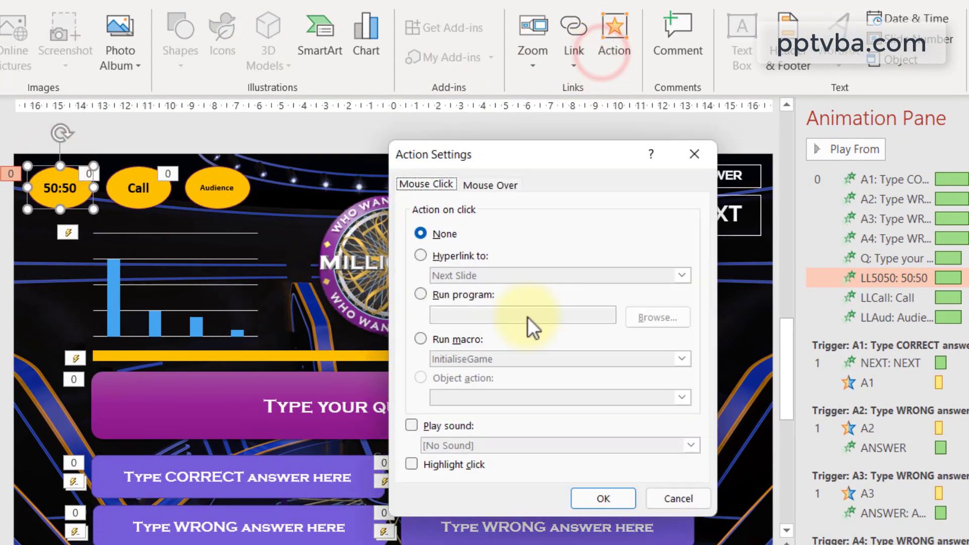
left_click(472, 359)
left_click(474, 396)
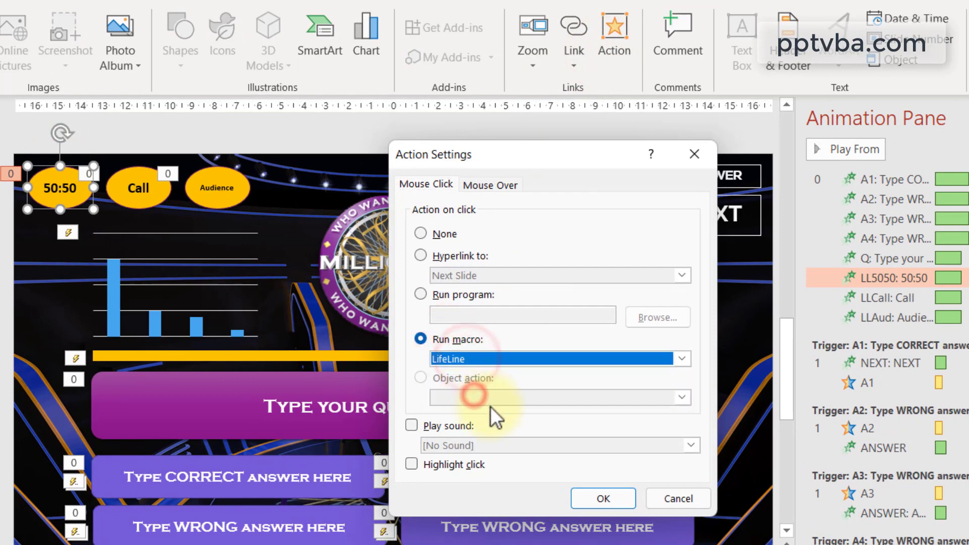
left_click(598, 500)
- Set the Call and Audience shapes to run the LifeLine macro as well
left_click(140, 185)
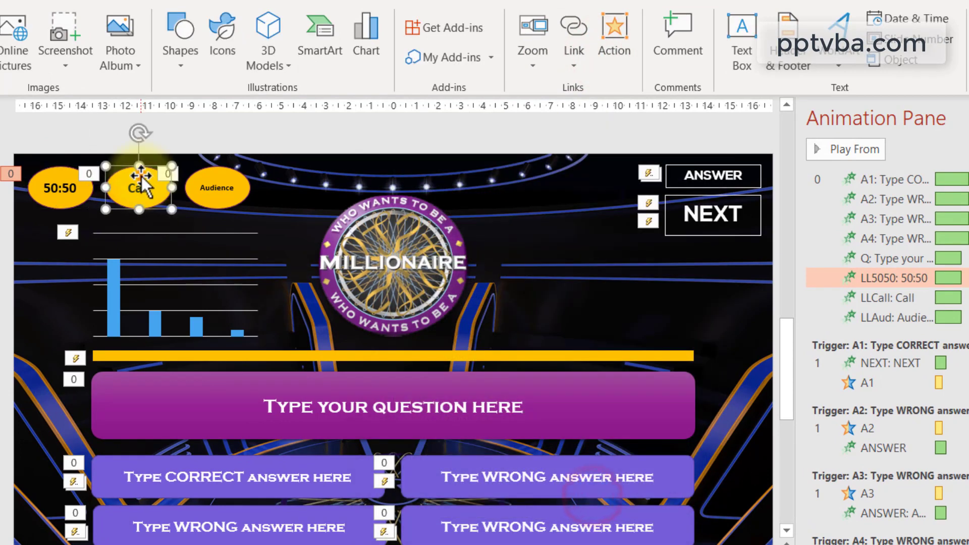
left_click(611, 50)
left_click(458, 338)
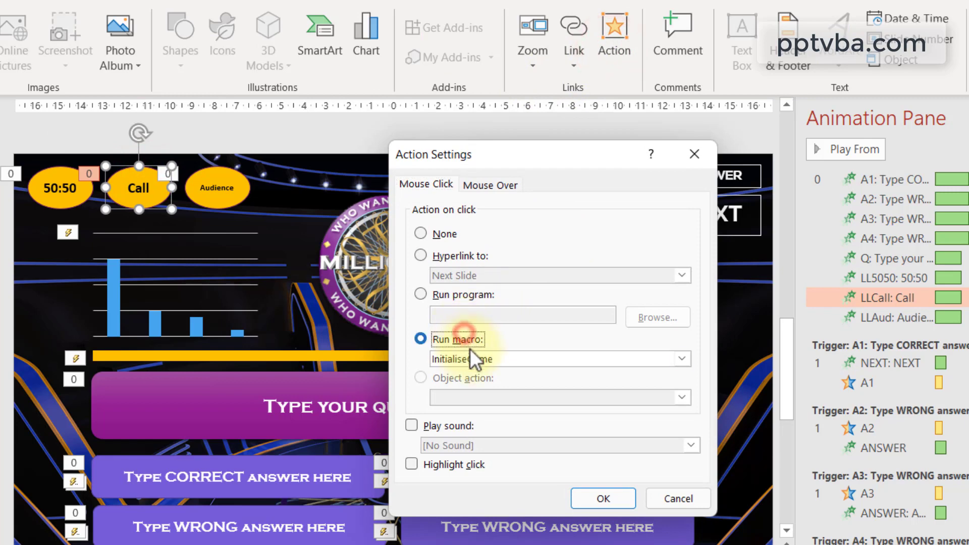
left_click(470, 358)
left_click(482, 396)
left_click(588, 498)
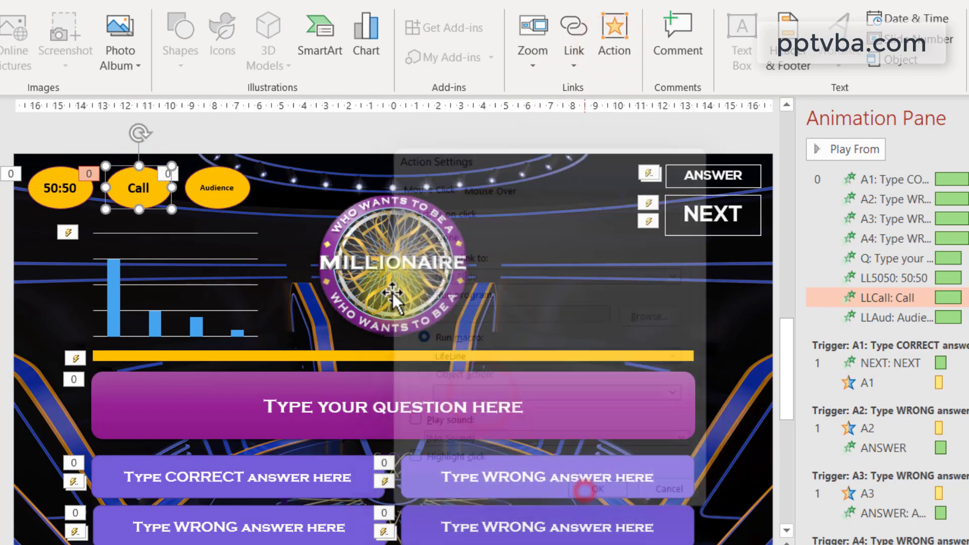
left_click(217, 188)
left_click(613, 50)
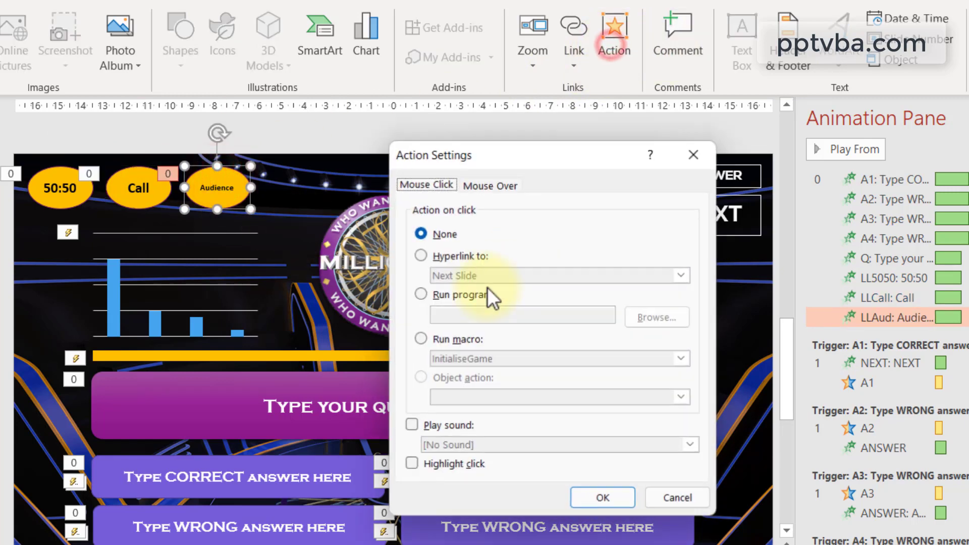
left_click(454, 339)
left_click(472, 359)
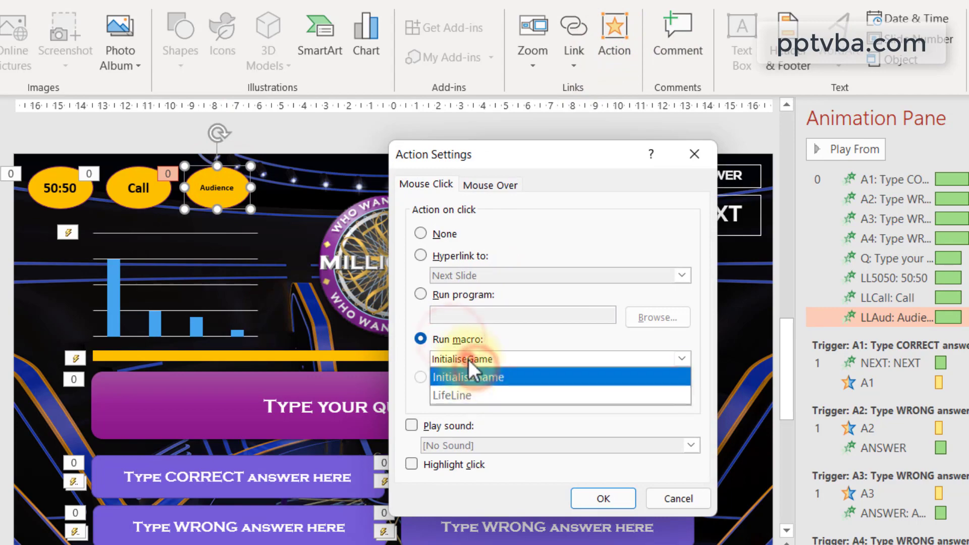
left_click(477, 396)
left_click(605, 500)
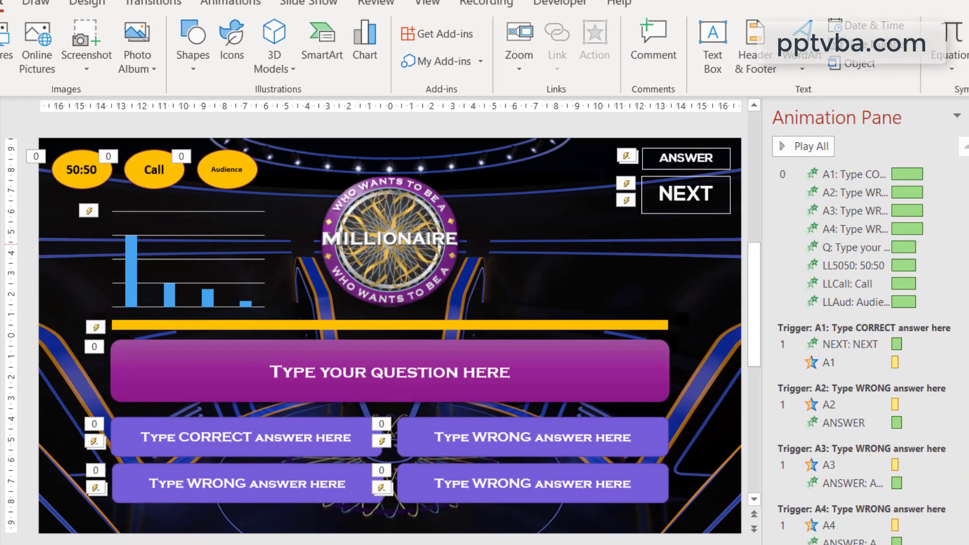
- Duplicate the question slide with Ctrl+D to fill slides 2–16, undoing the one extra copy
left_click(36, 180)
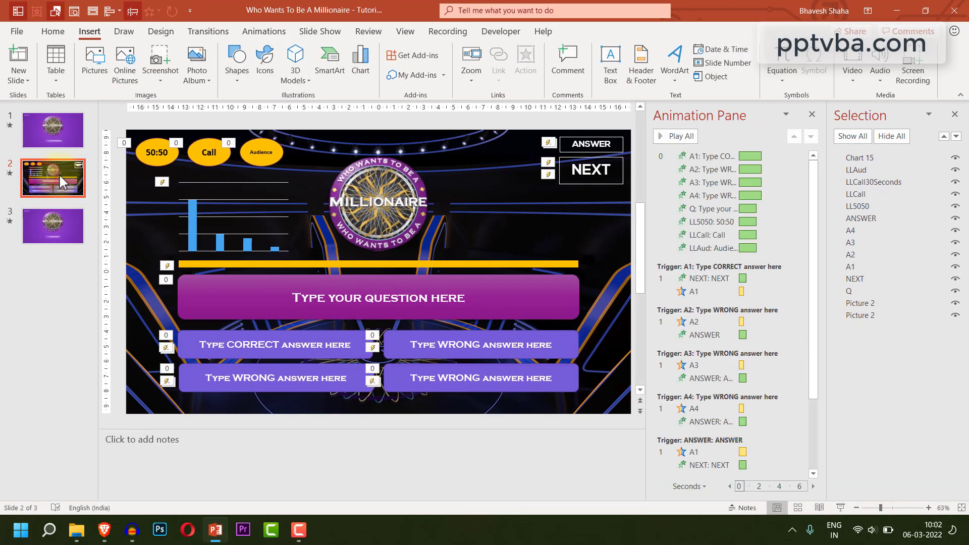
left_click_drag(47, 182, 52, 206)
key("ctrl+d")
key("ctrl+d")
key("ctrl+d")
key("ctrl+d")
key("ctrl+d")
key("ctrl+d")
key("ctrl+d")
key("ctrl+d")
key("ctrl+d")
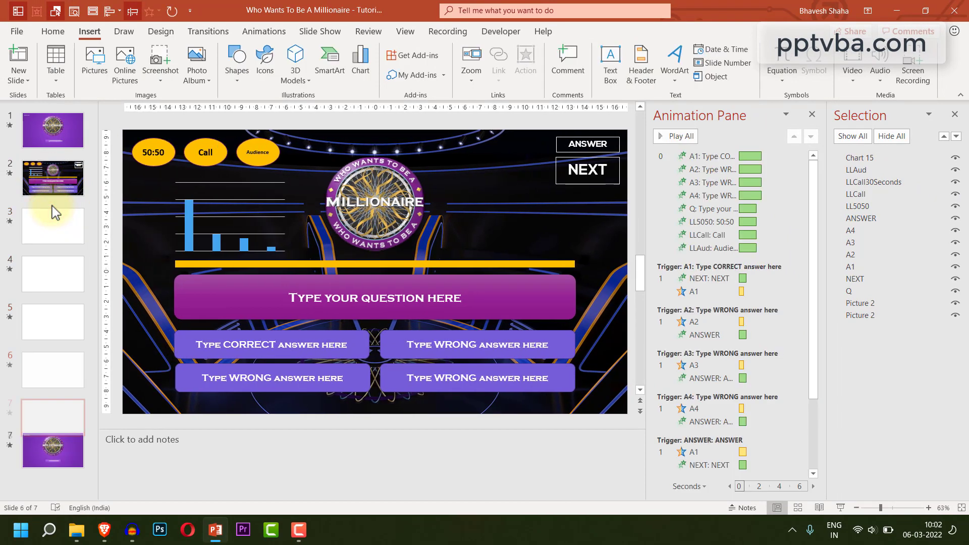
key("ctrl+d")
key("ctrl+d")
key("ctrl+d")
key("ctrl+d")
key("ctrl+d")
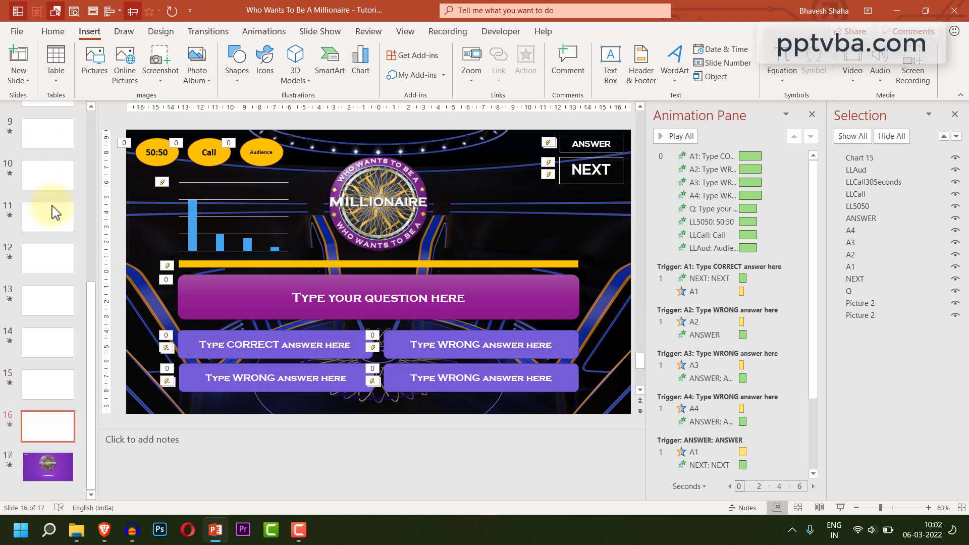
key("ctrl+z")
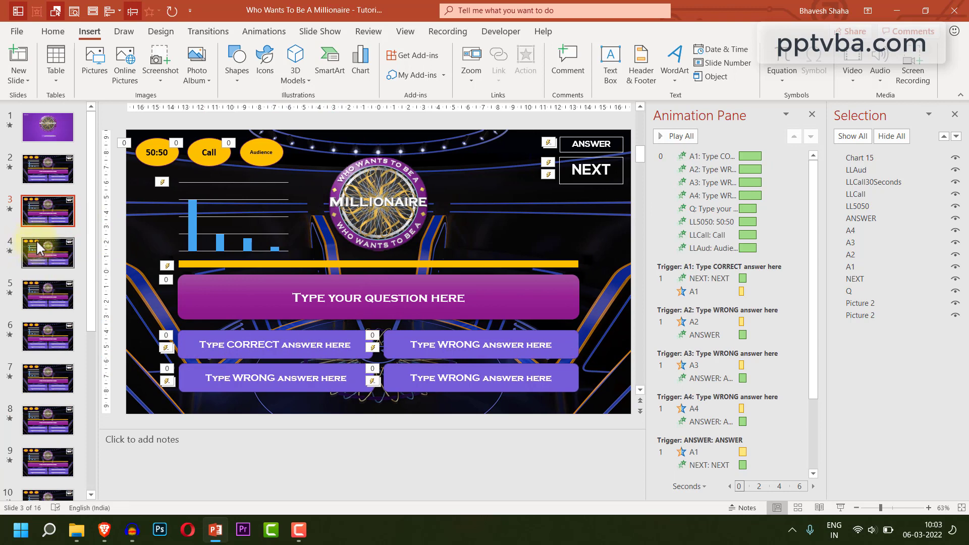
- Open the data for slide 3's audience chart and move the CORRECT answer box to the top-right slot
left_click(192, 215)
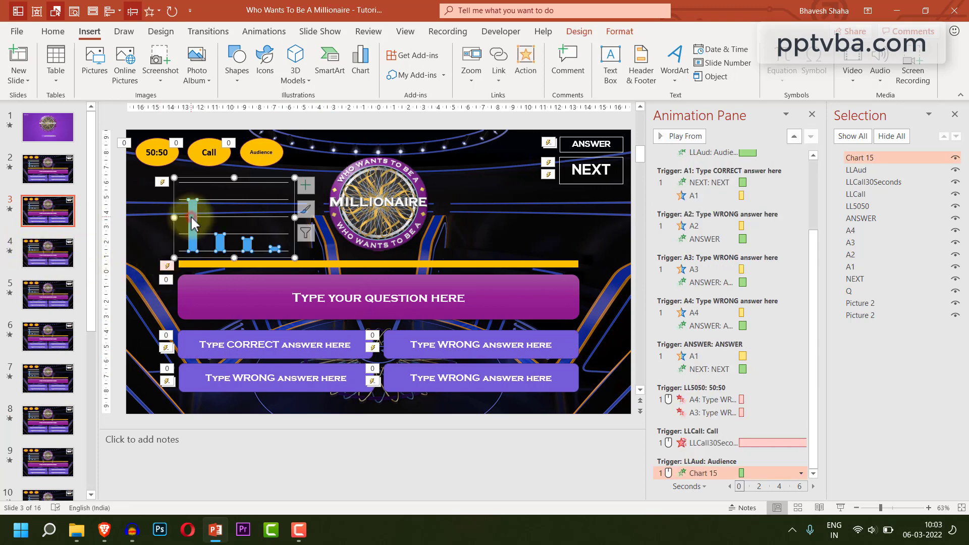
left_click(581, 32)
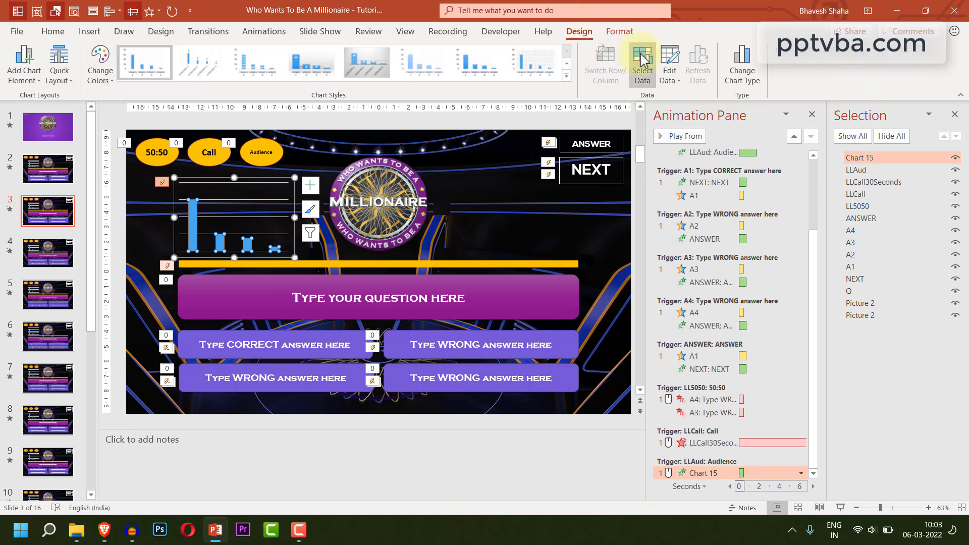
left_click(668, 66)
left_click_drag(107, 335, 122, 366)
left_click_drag(140, 287, 175, 431)
left_click_drag(186, 346, 396, 339)
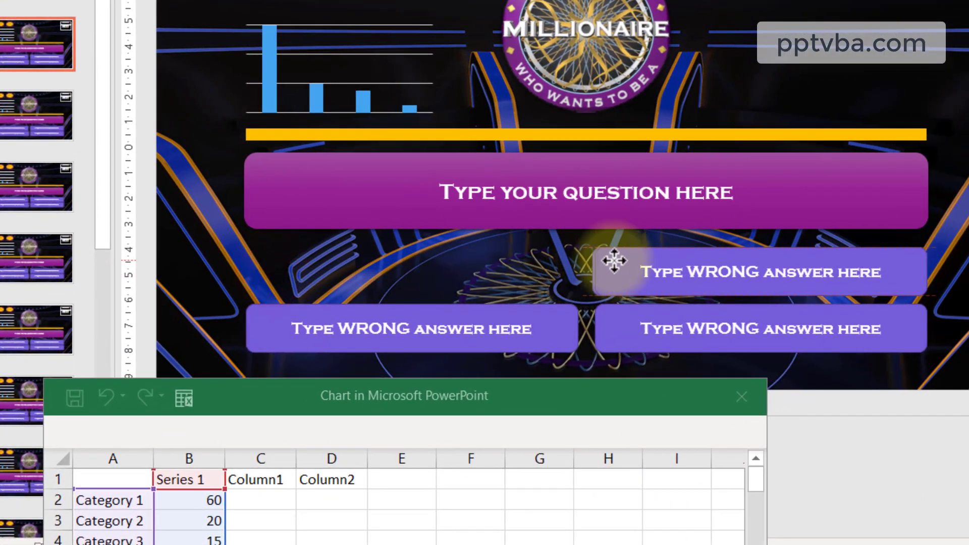
left_click_drag(617, 261, 277, 269)
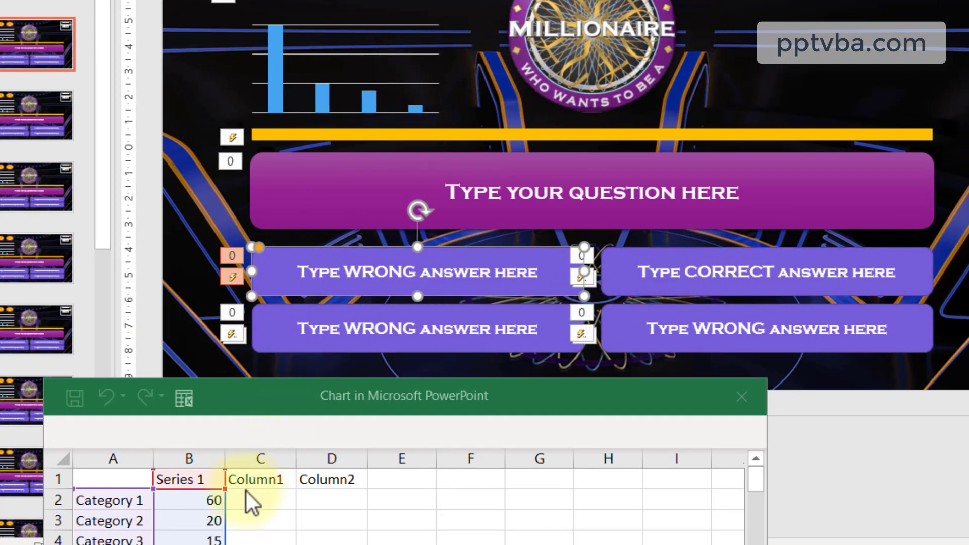
- Set chart values B3 to 55 and B2 to 20, then close the datasheet
left_click(216, 523)
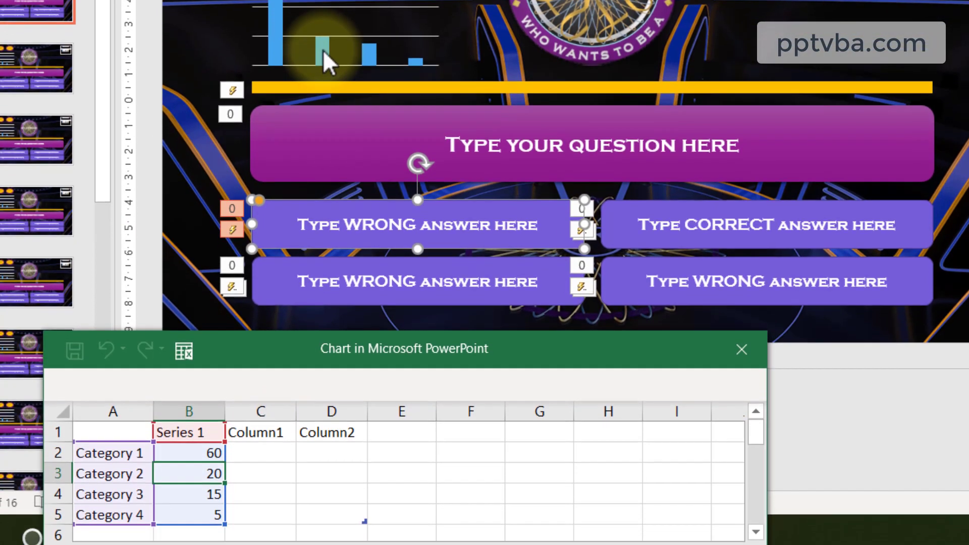
type("55")
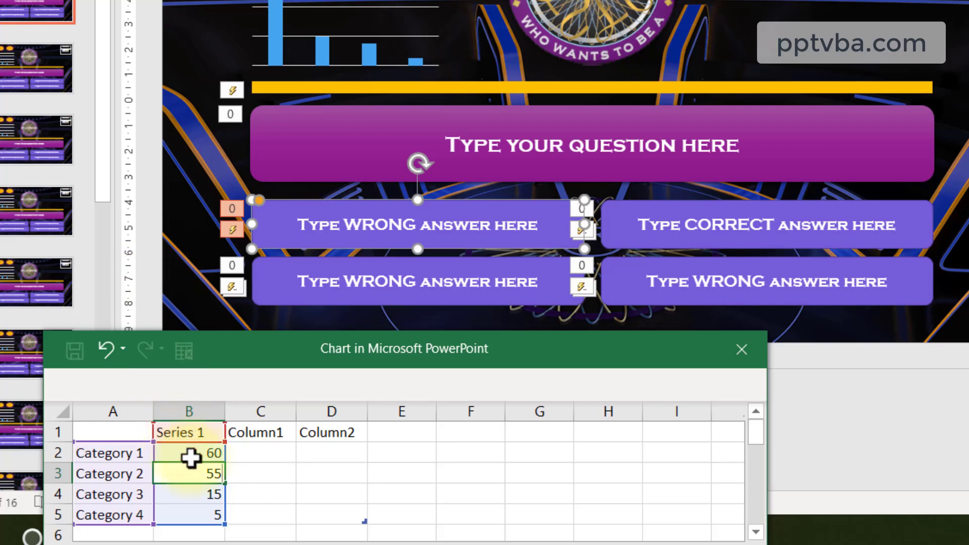
left_click(194, 456)
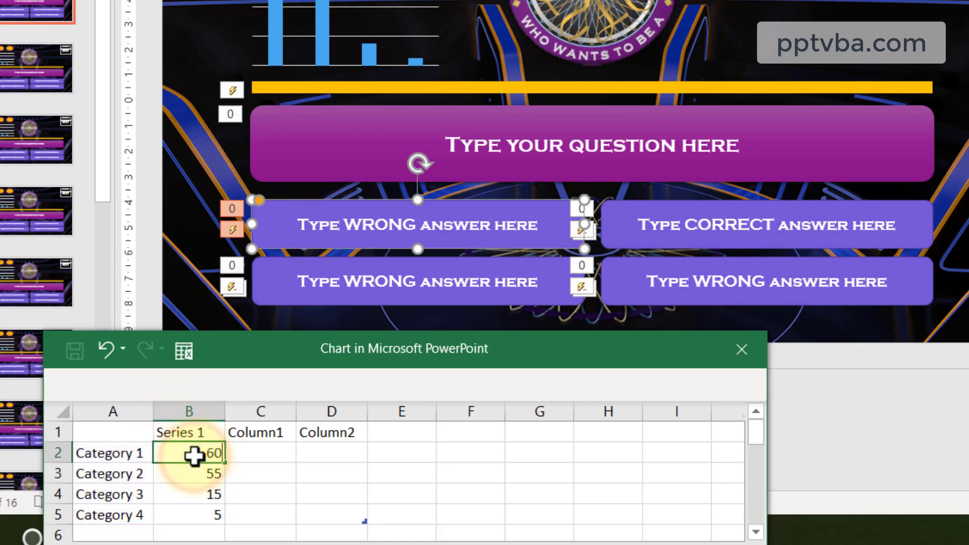
left_click(356, 479)
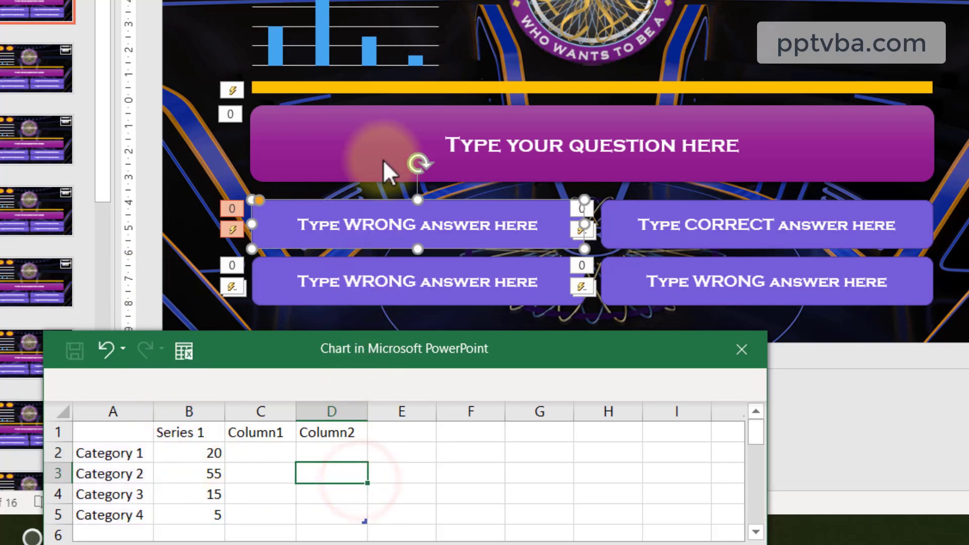
left_click(741, 350)
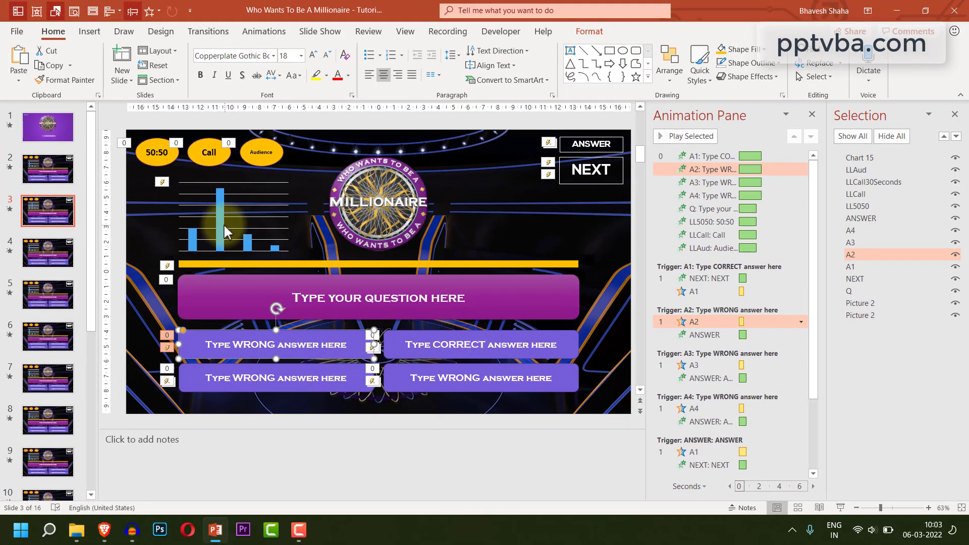
left_click(223, 223)
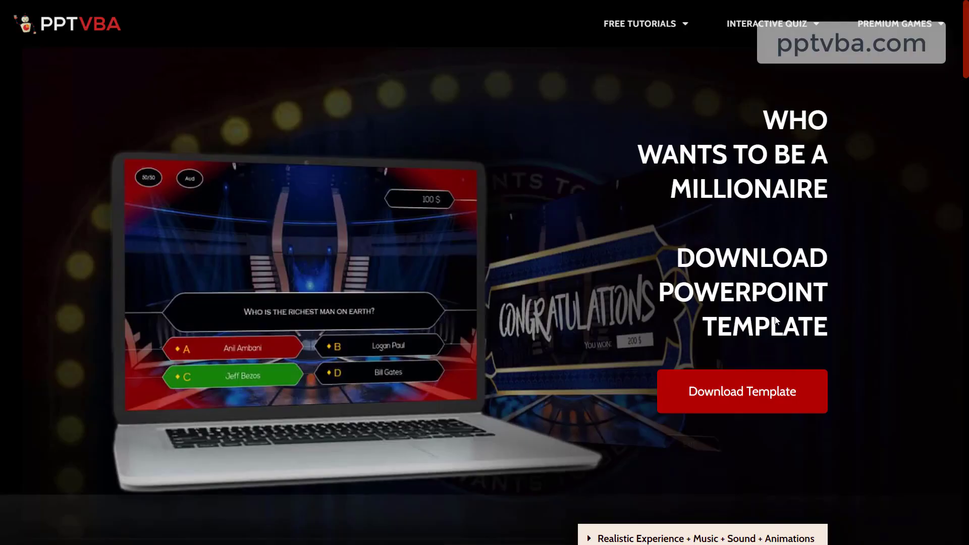
- Scroll through the pptvba.com Millionaire template page, expanding the Realistic Experience feature
scroll(746, 394, "down", 4)
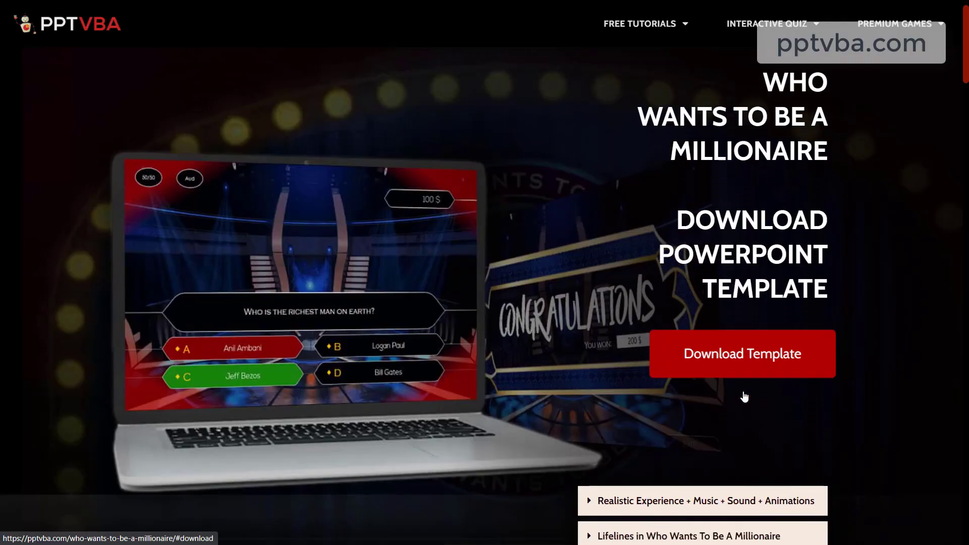
scroll(746, 394, "down", 3)
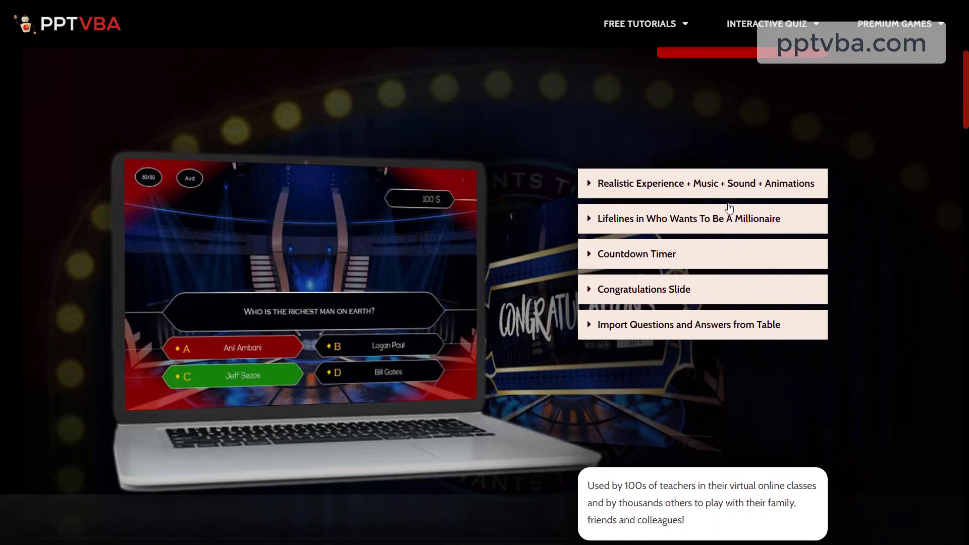
left_click(730, 175)
scroll(729, 181, "down", 15)
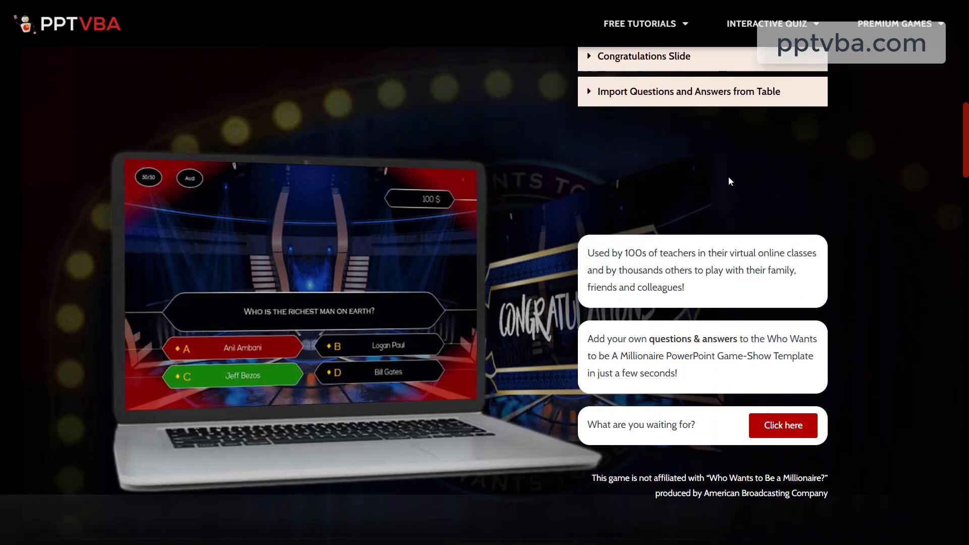
scroll(729, 177, "down", 15)
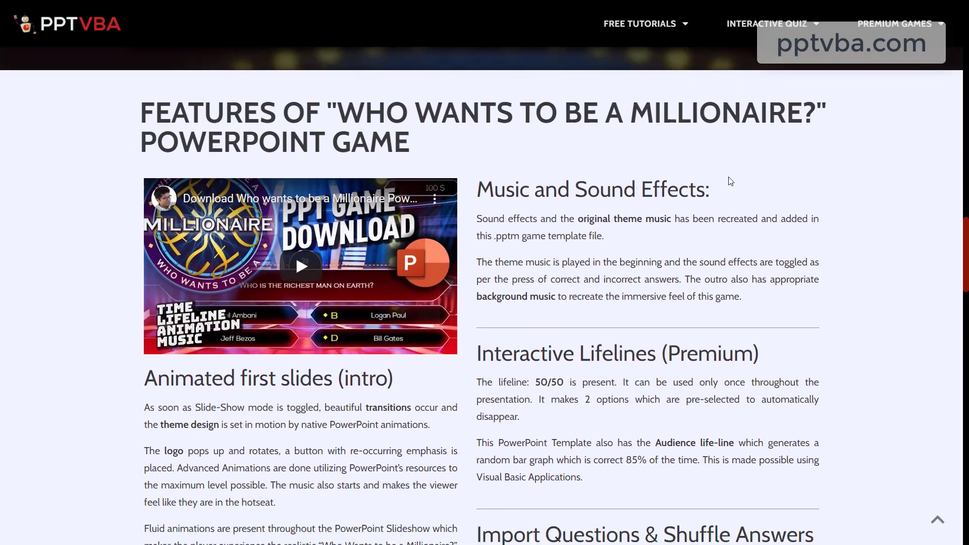
scroll(729, 177, "down", 8)
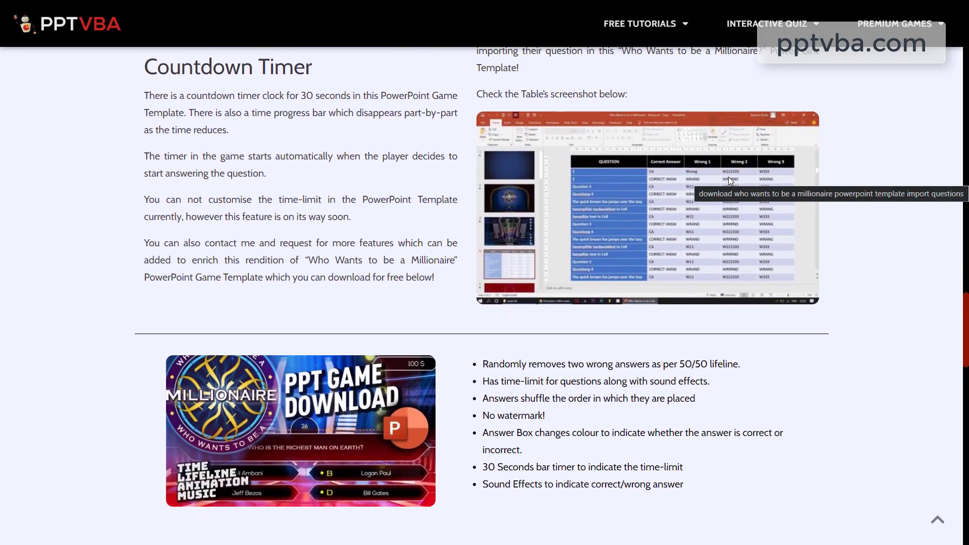
scroll(730, 181, "down", 3)
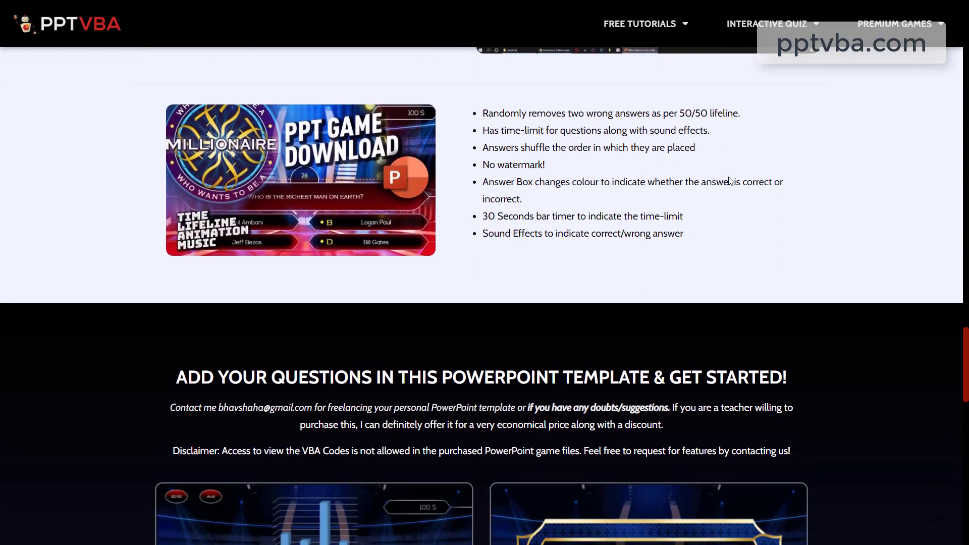
scroll(731, 181, "down", 1)
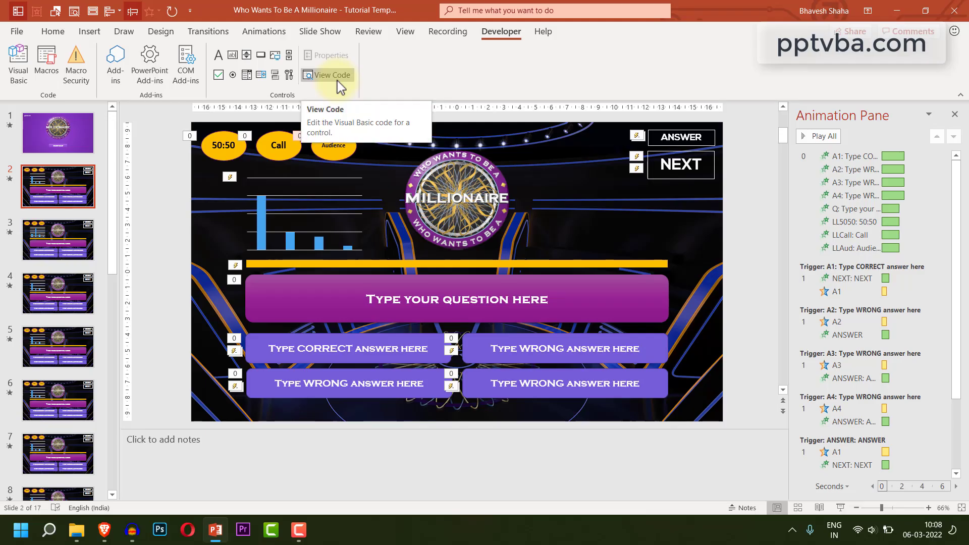
- Review the presentation's macro code in the VBA editor, then close the editor
left_click(338, 81)
key("ctrl+a")
left_click(396, 259)
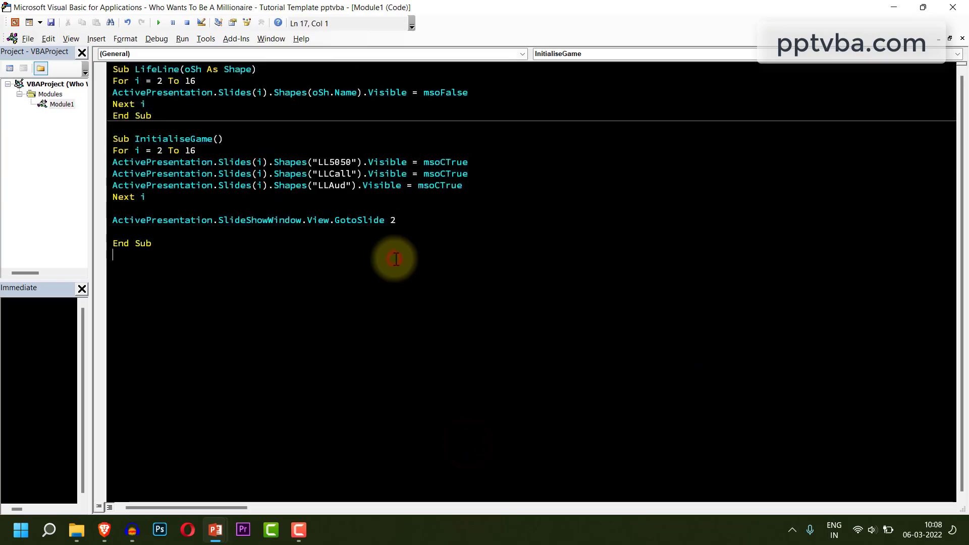
left_click(953, 7)
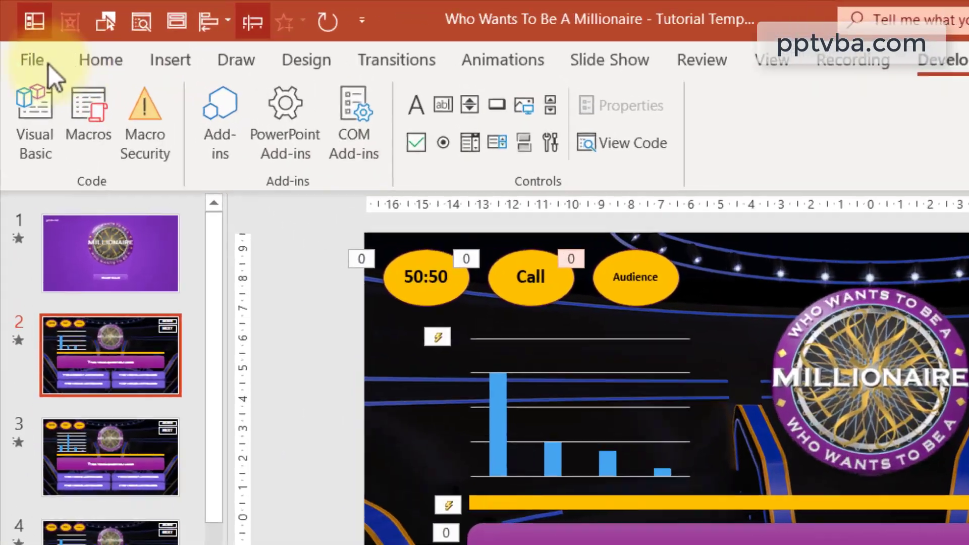
- Save the quiz to the Desktop as a PowerPoint Macro-Enabled Presentation (*.pptm)
left_click(19, 32)
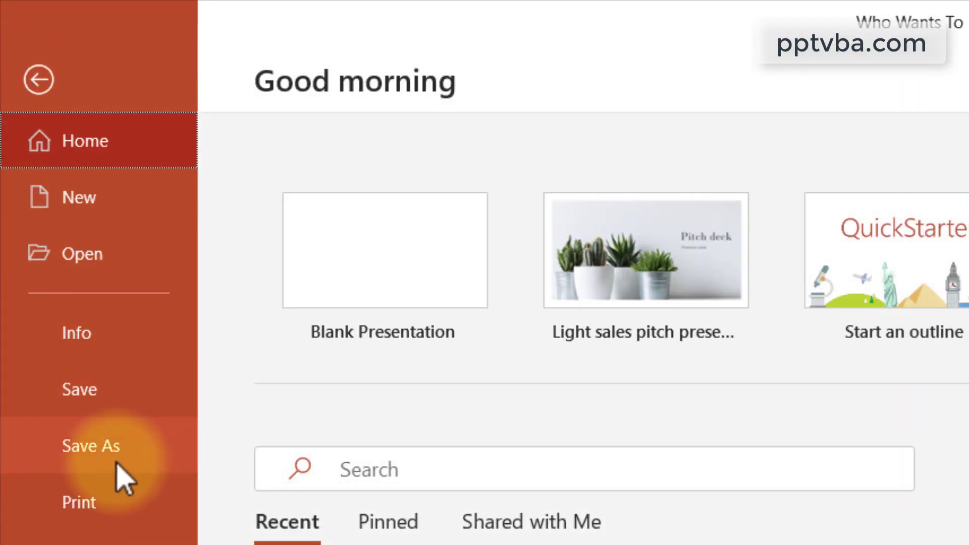
left_click(103, 455)
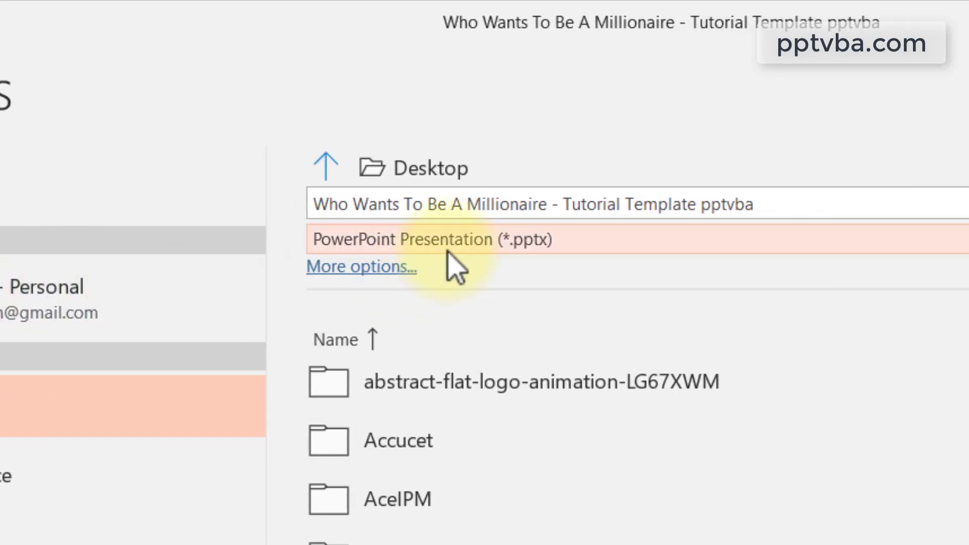
left_click(448, 250)
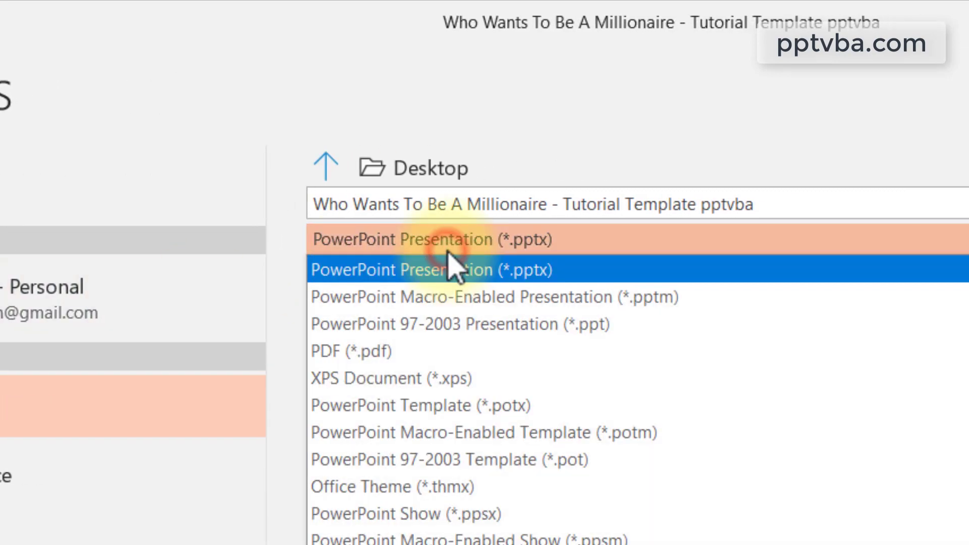
left_click(646, 302)
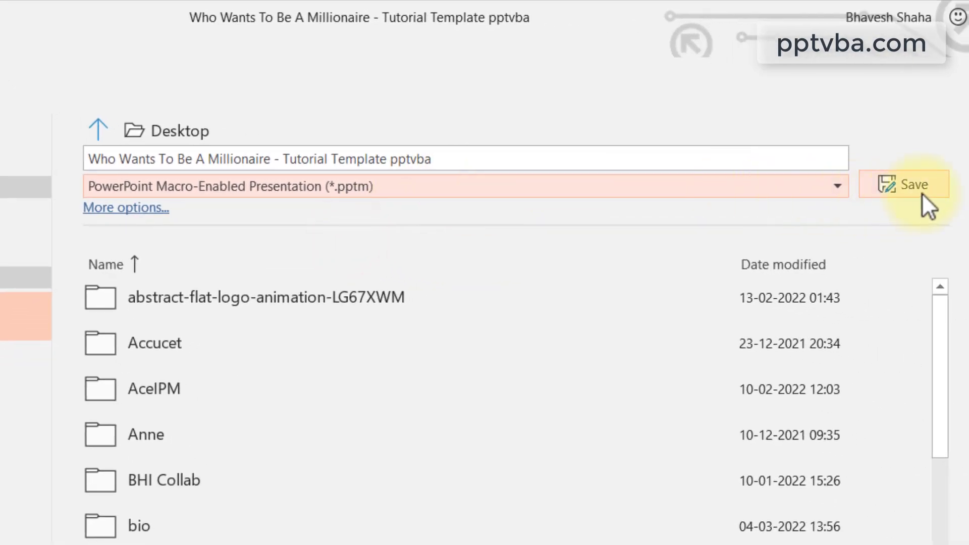
left_click(922, 194)
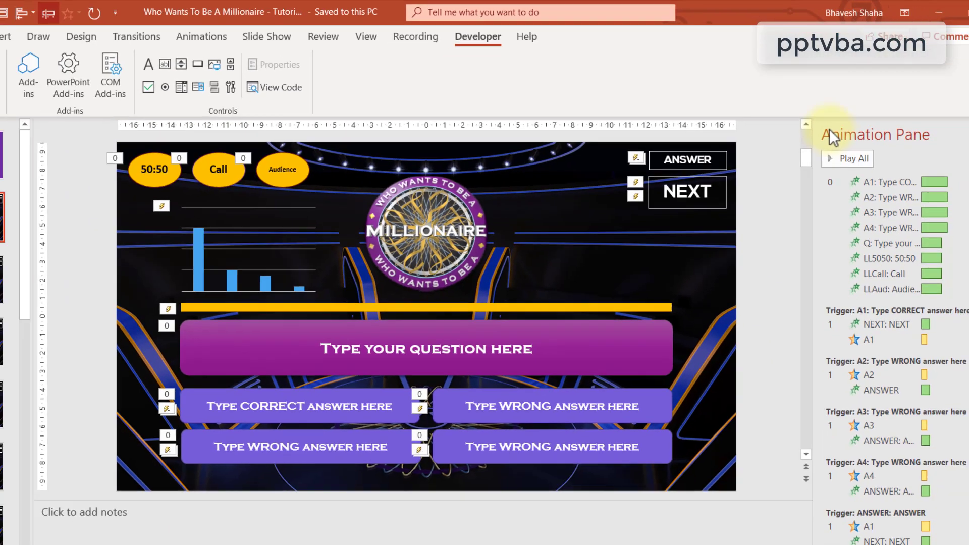
key("Page_Up")
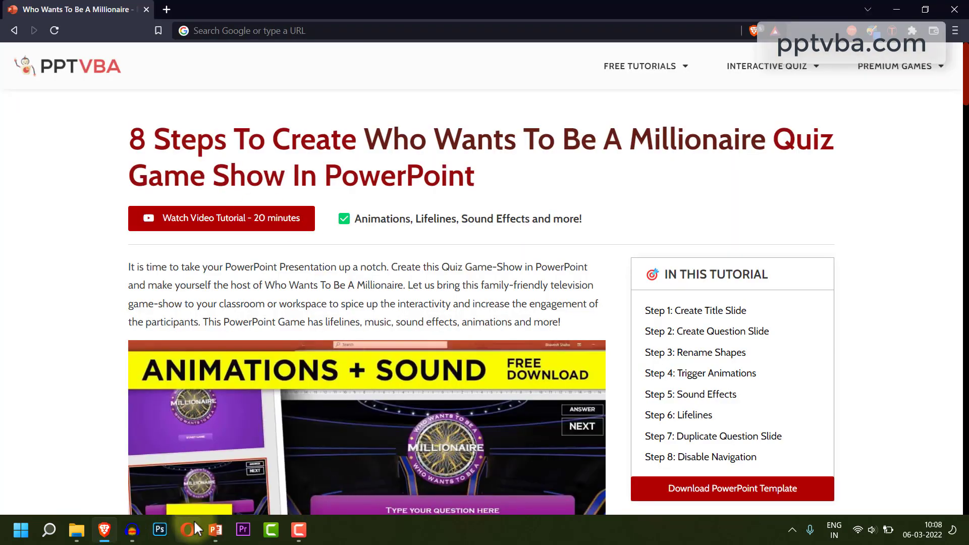
left_click(214, 531)
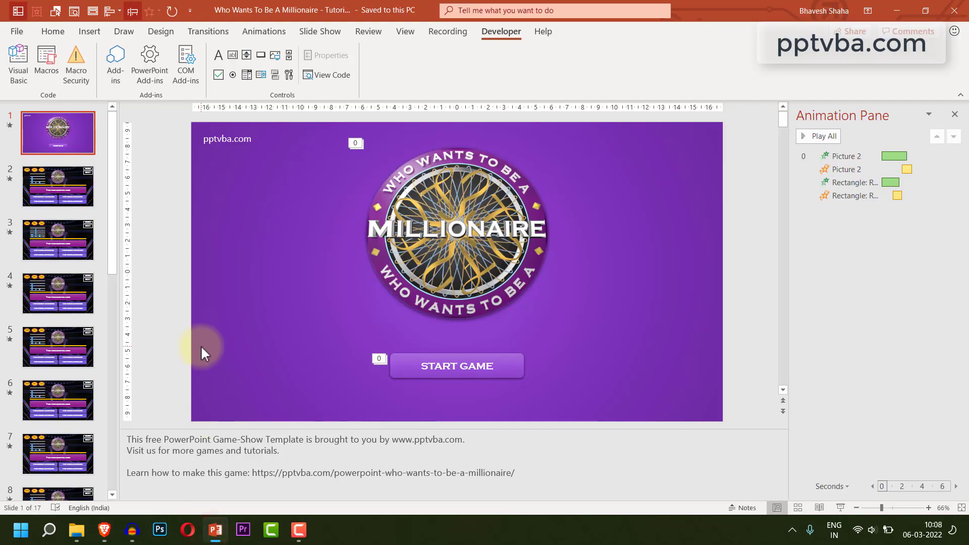